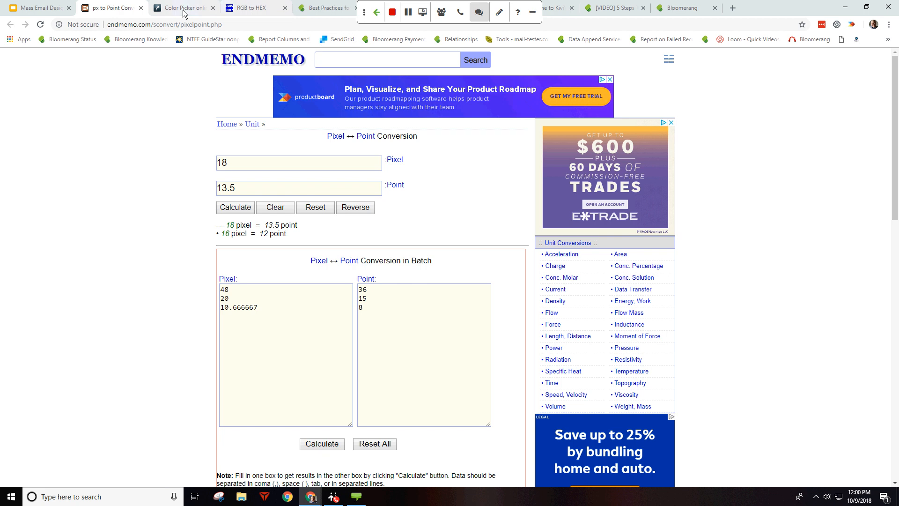
Step: Reset the converter and convert 20 pixels to 15 points
click(183, 10)
click(115, 10)
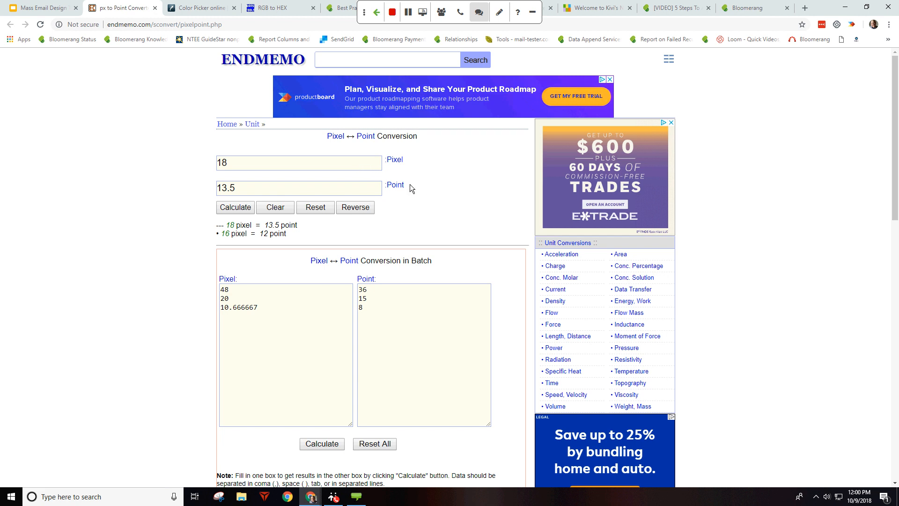
click(276, 209)
click(377, 442)
click(252, 170)
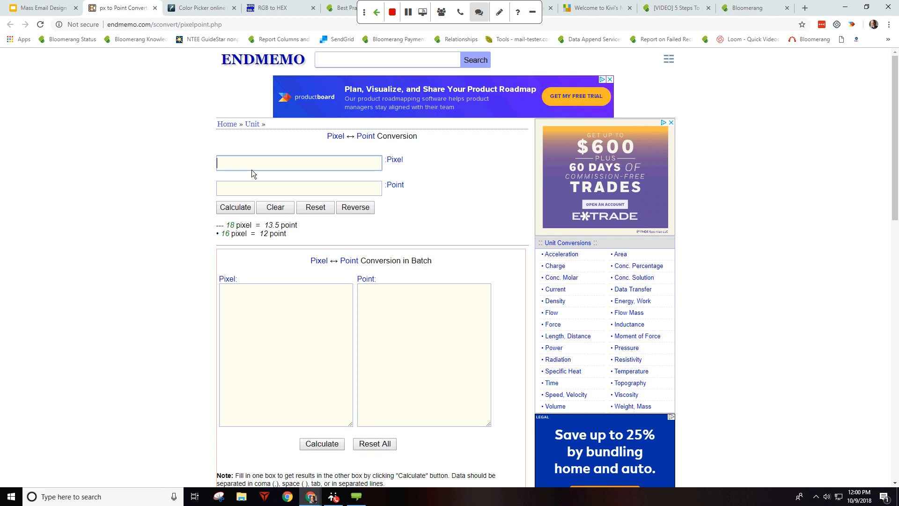
text(20)
click(230, 25)
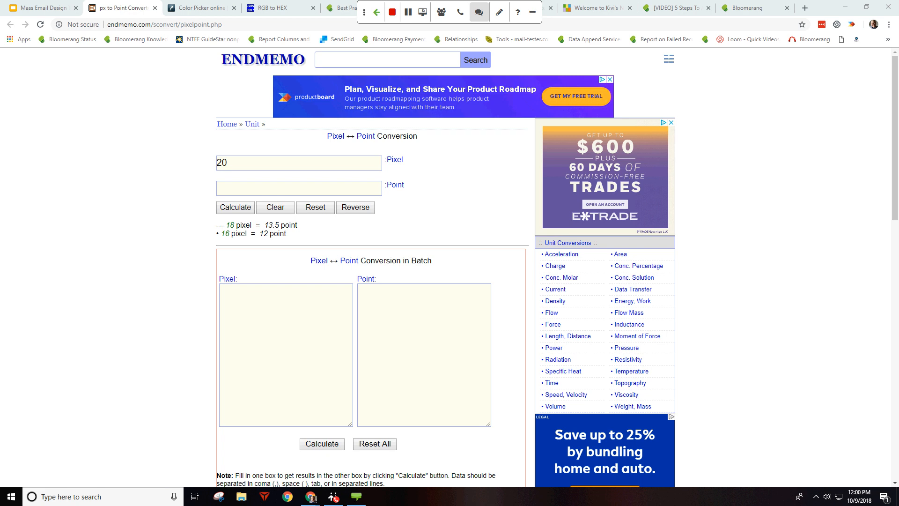
click(227, 211)
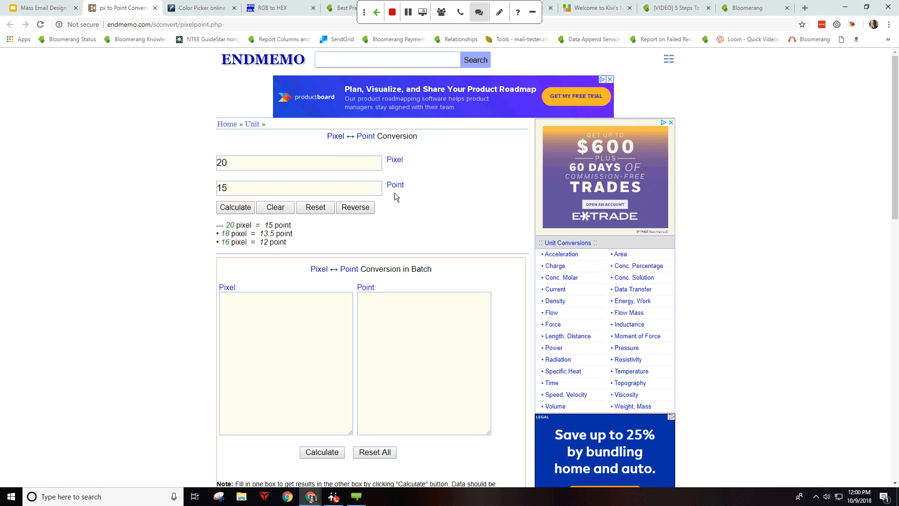
click(319, 189)
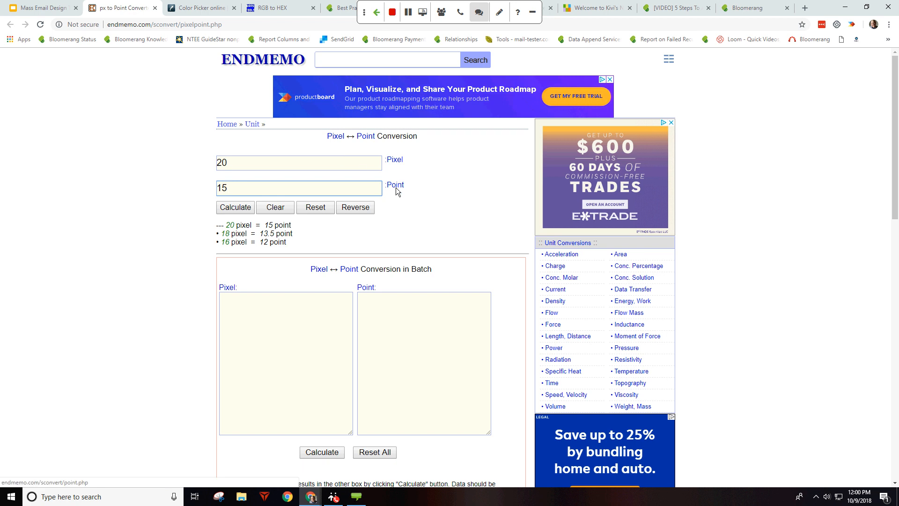
Step: Batch-convert 18, 36 and 48 points to pixels
click(291, 315)
click(379, 305)
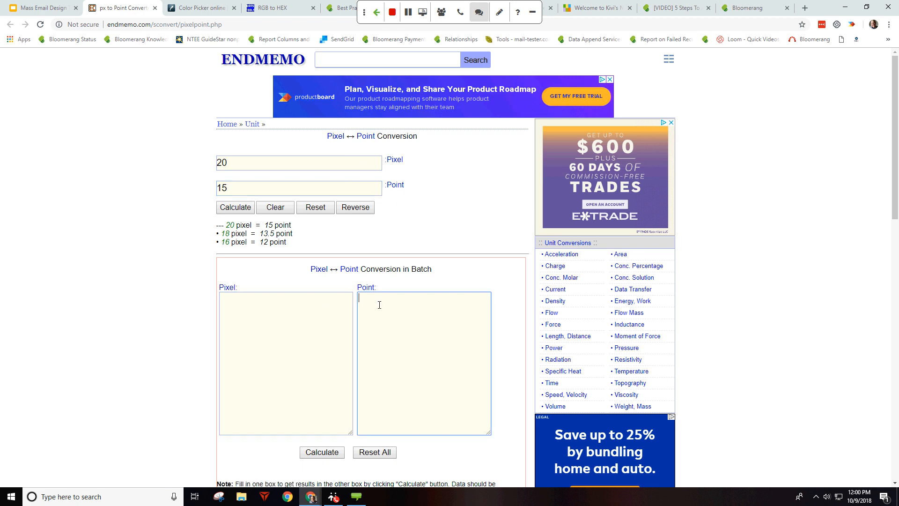
text(18)
key(Return)
text(36 )
text(48)
click(321, 452)
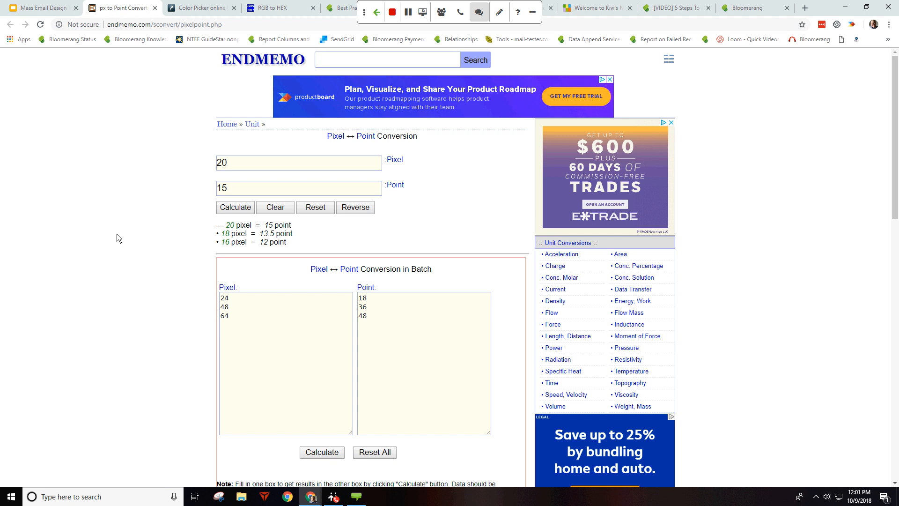
Step: Switch to ImageColorPicker.com and reload the color picker page
click(211, 10)
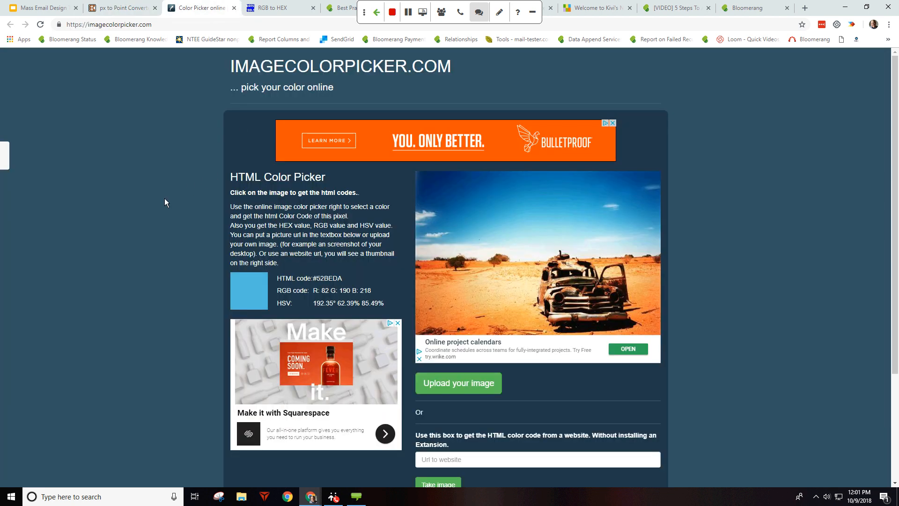
click(155, 30)
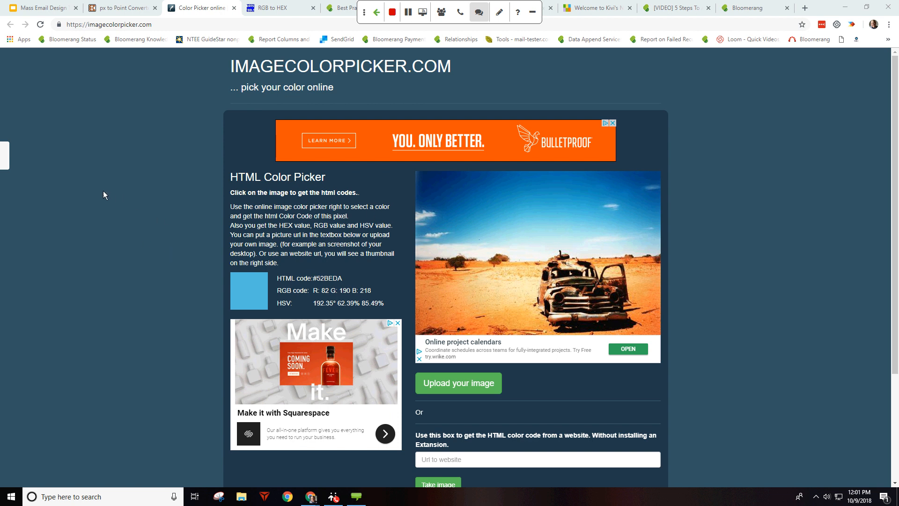
click(443, 179)
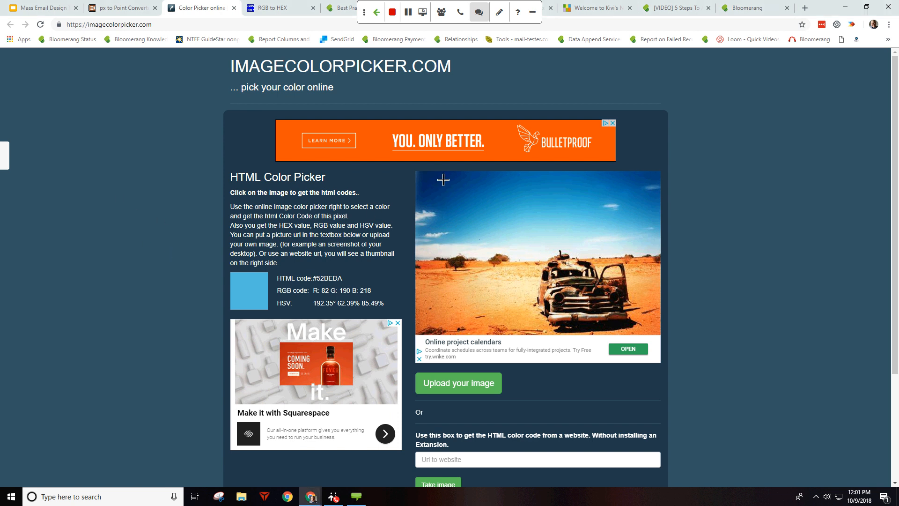
click(40, 24)
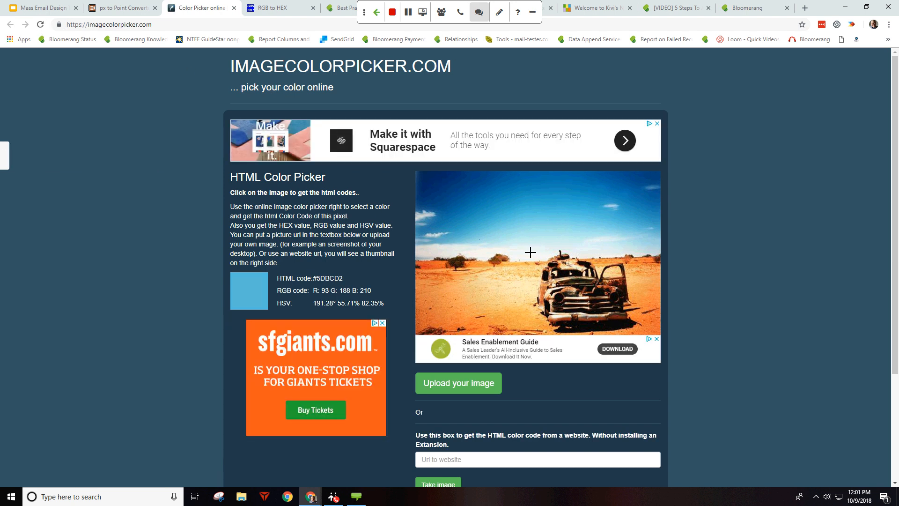
Step: Sample the sky's #052E66 blue, the sand and a near-black from the photo
click(430, 182)
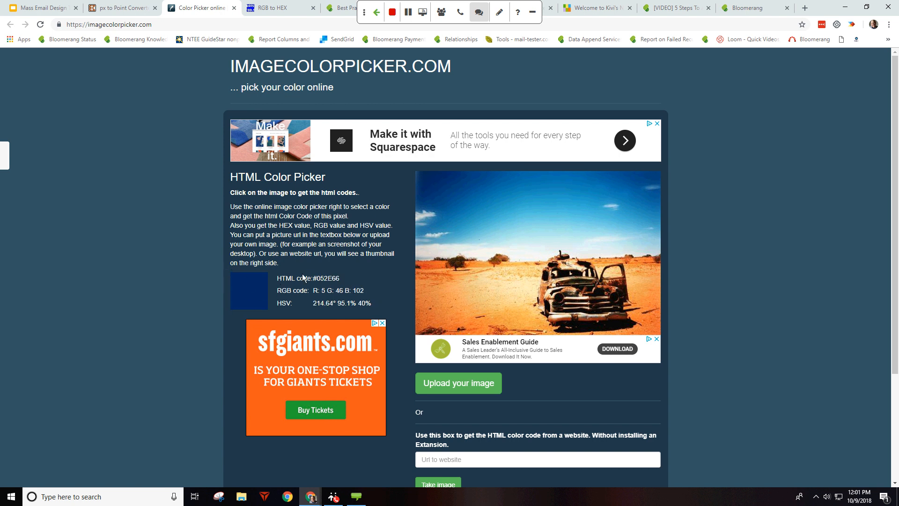
drag(313, 278, 340, 278)
click(342, 282)
click(525, 289)
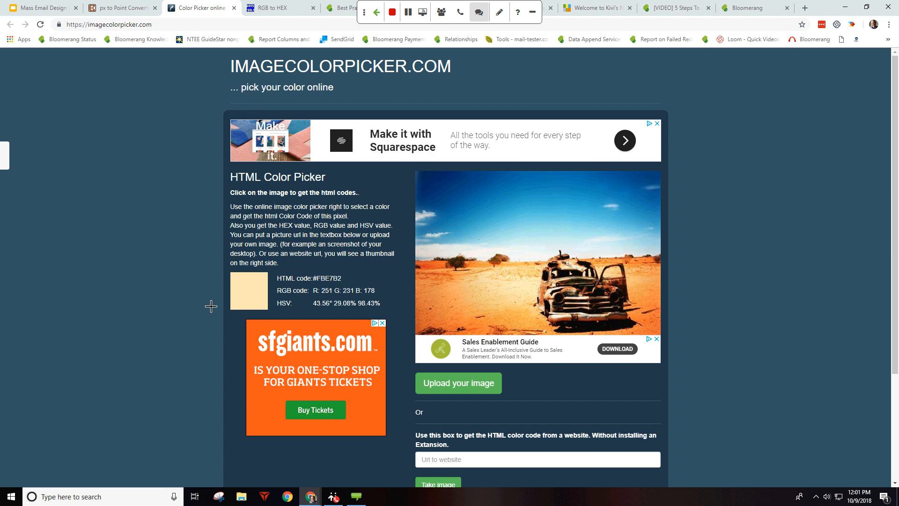
click(613, 295)
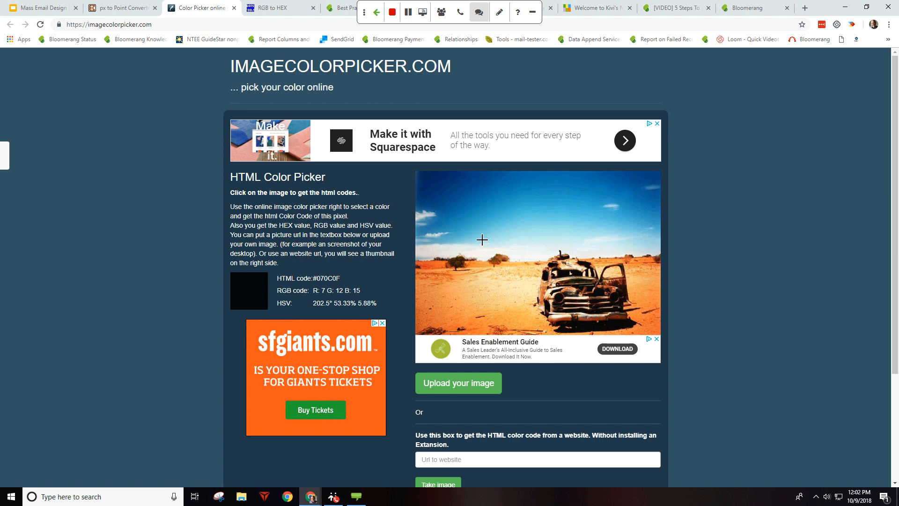
click(284, 7)
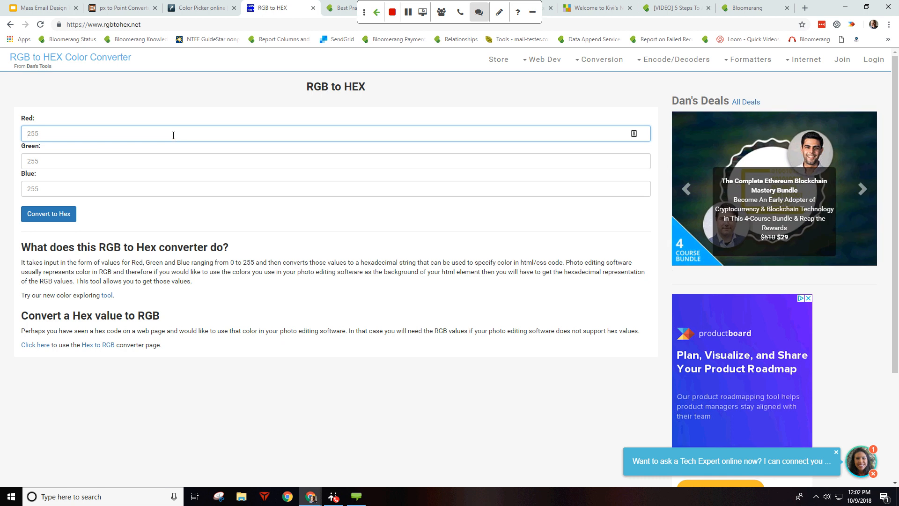
Step: Try converting RGB 365, 241, 693 to hex
text(365)
click(103, 155)
text(241)
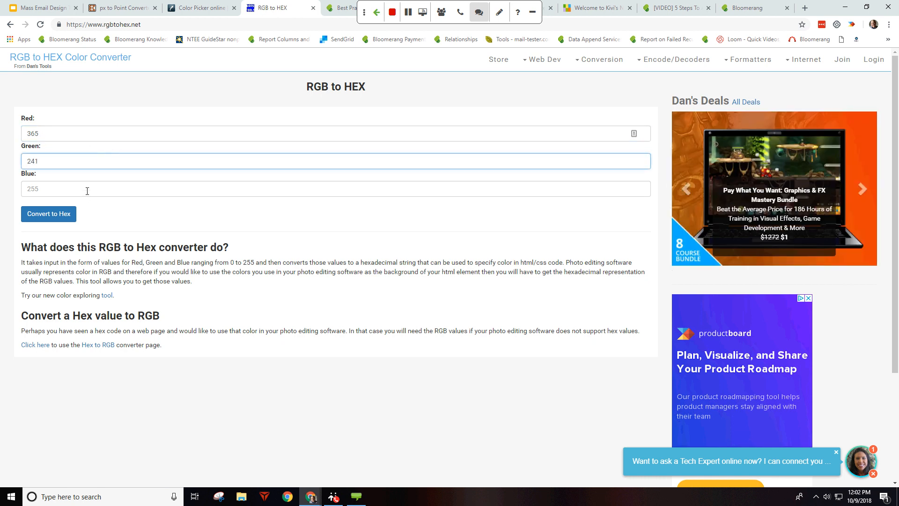
click(23, 192)
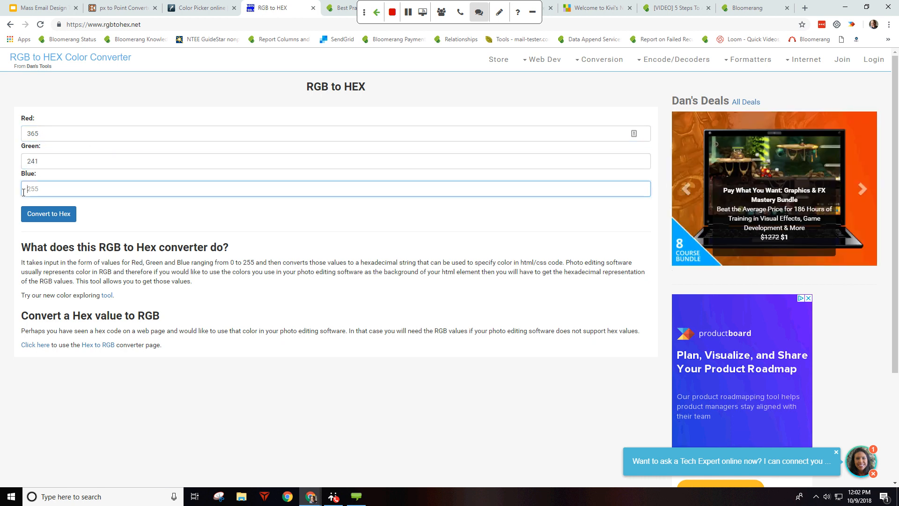
text(693)
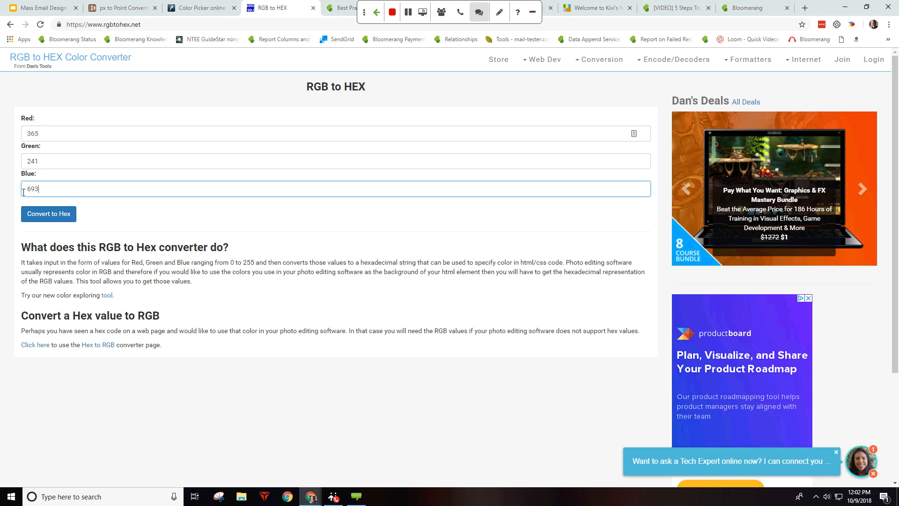
click(66, 214)
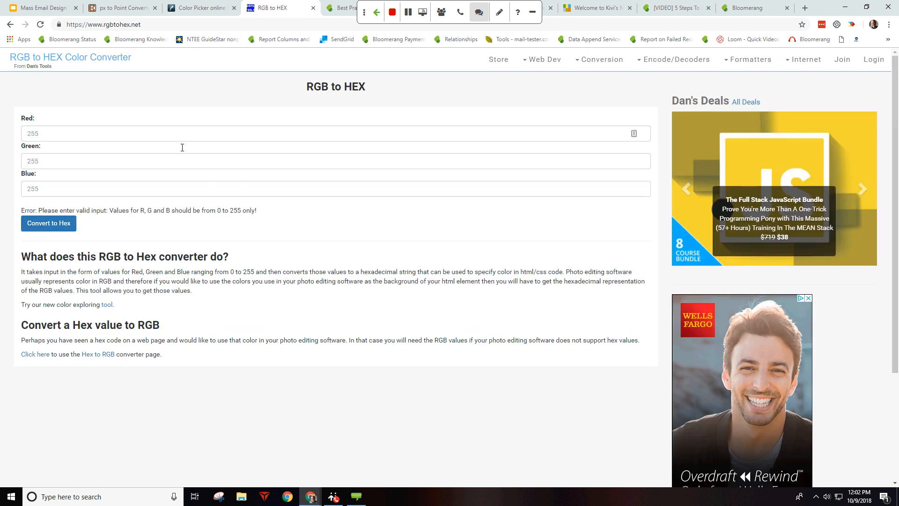
Step: Convert R 022, G 150, B 163 to hex, giving #1696A3
click(135, 127)
text(02)
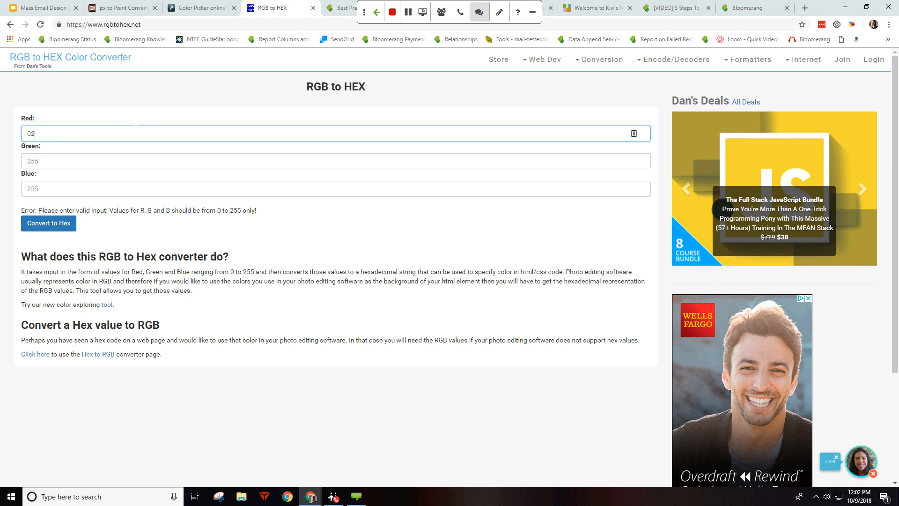
text(2)
click(75, 164)
text(150)
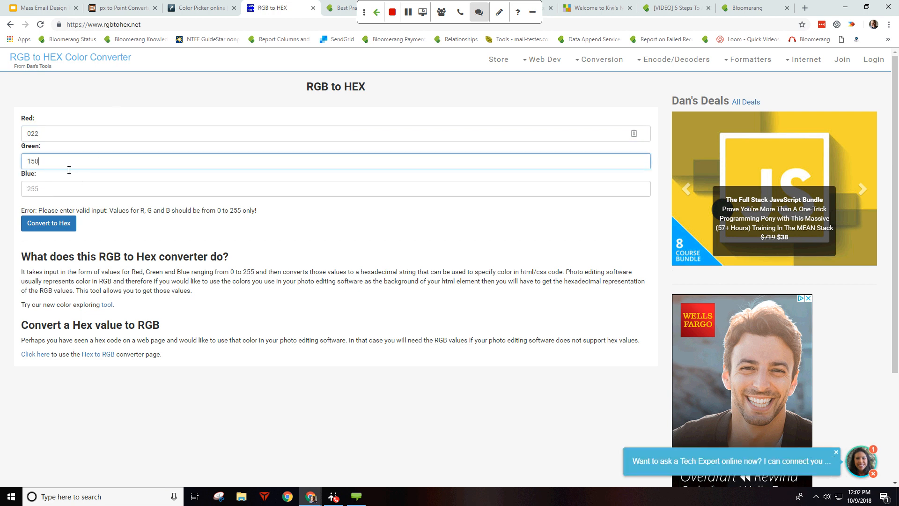
click(73, 192)
text(163)
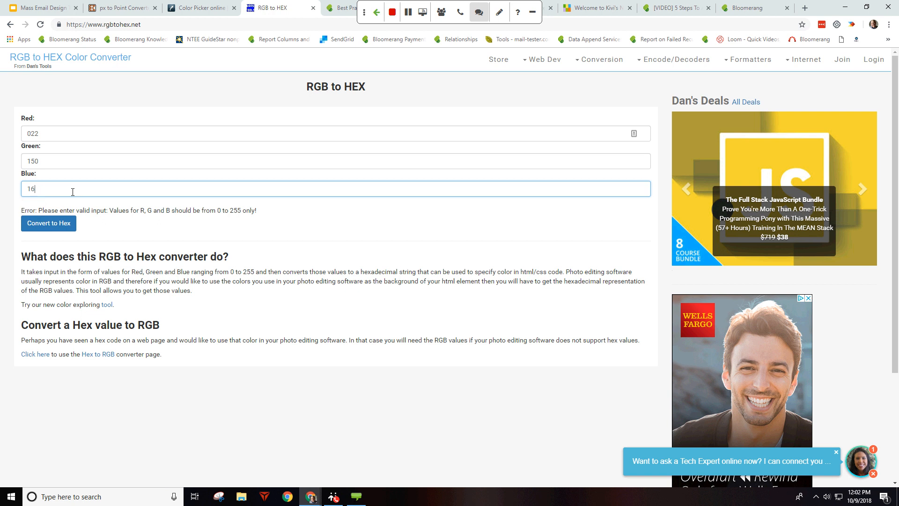
click(64, 220)
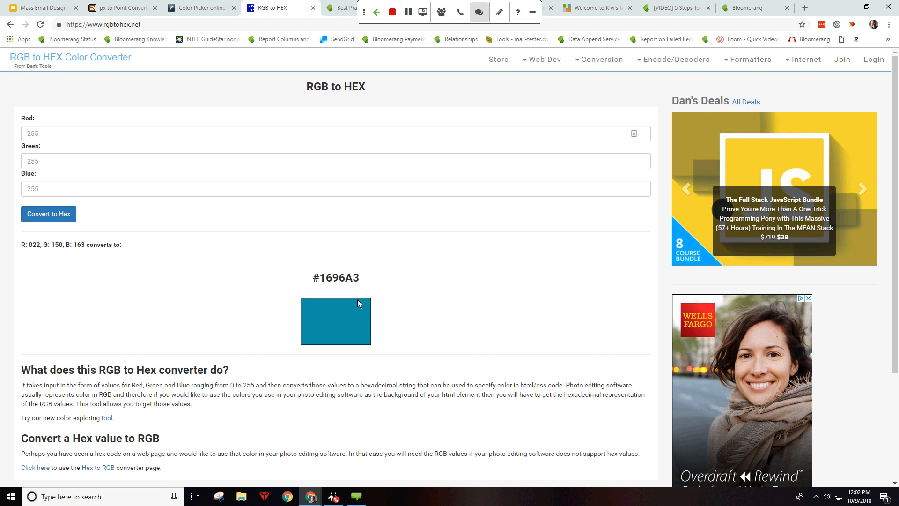
click(151, 25)
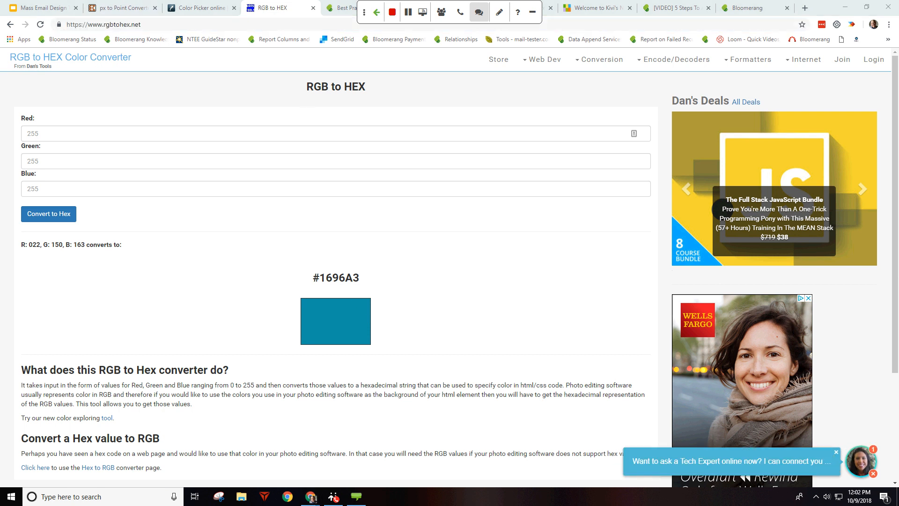
Step: Open the email template best-practices article and select its web address
click(347, 9)
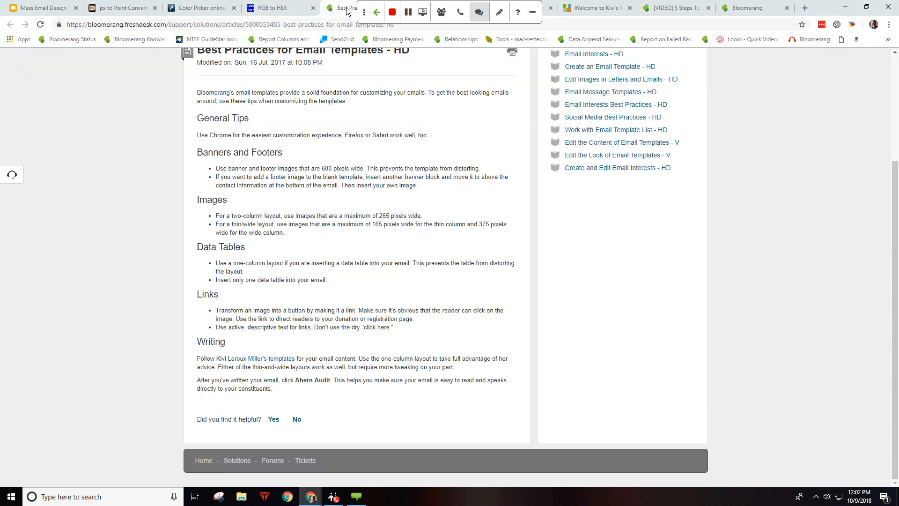
click(323, 22)
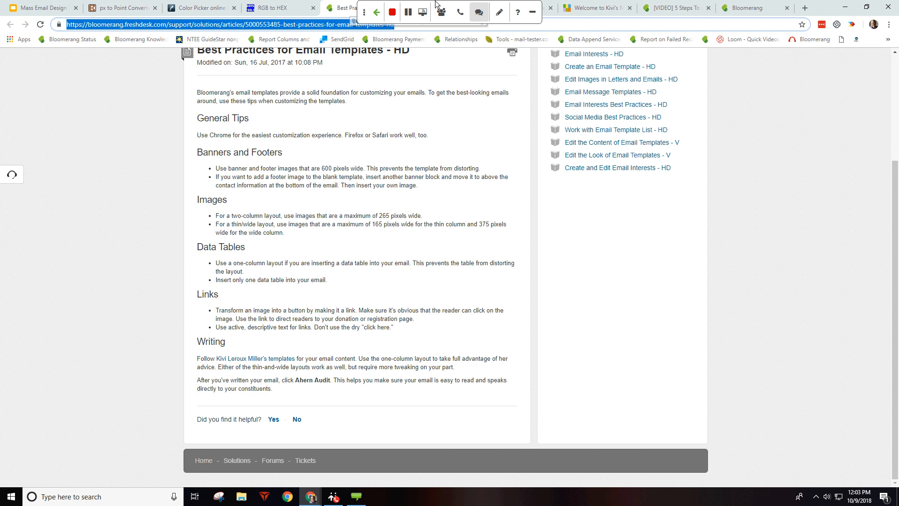
click(493, 2)
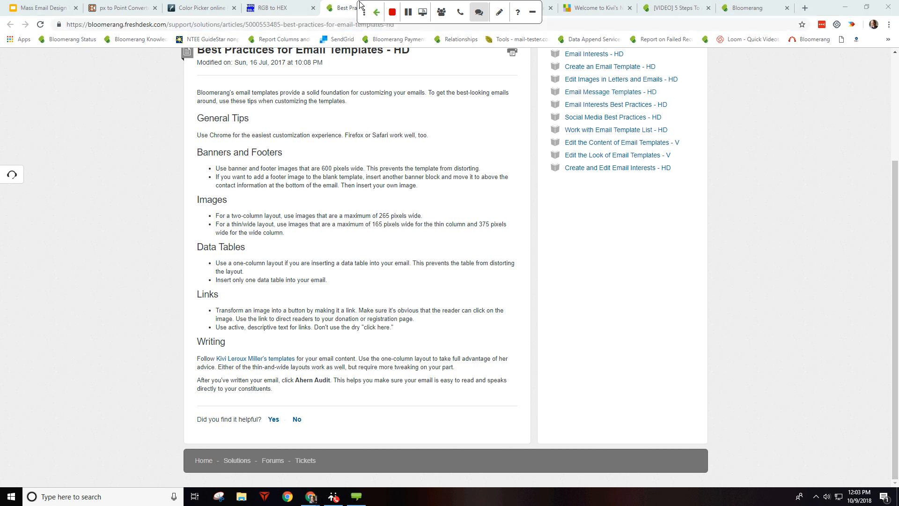
drag(362, 8, 709, 206)
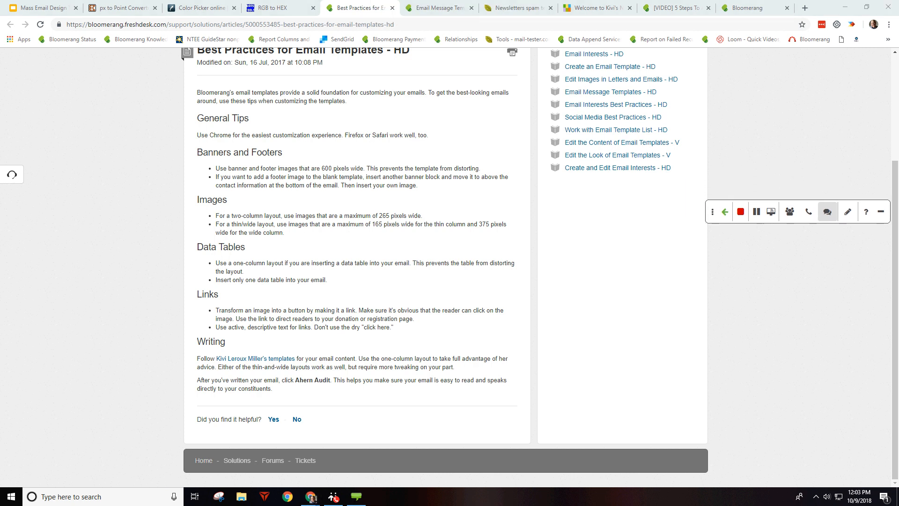
Step: Scroll through the Newsletter A/B outlines in the Email Message Templates article, then go to Kivi's blog
click(429, 7)
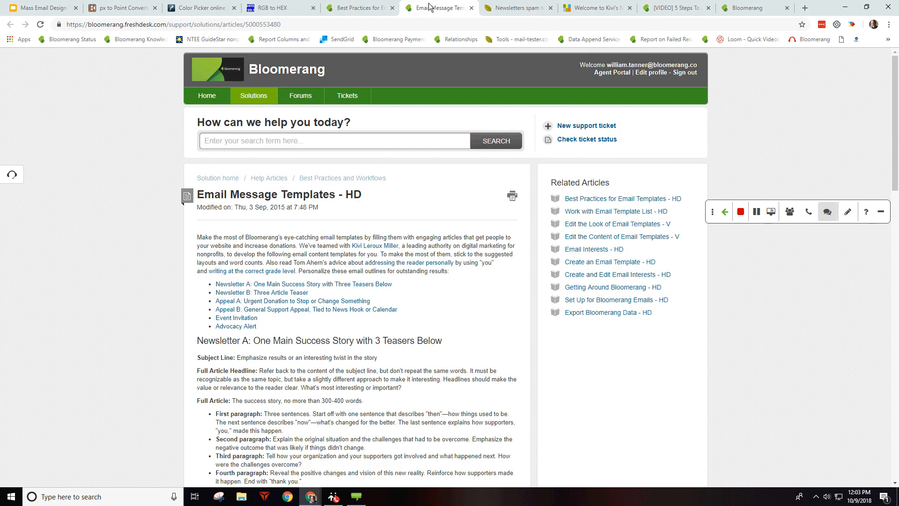
click(349, 24)
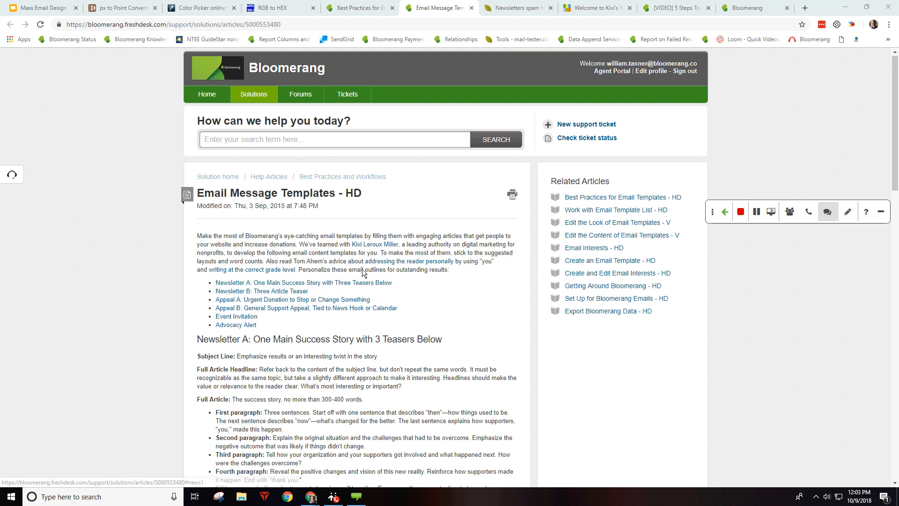
scroll(361, 270, down, 3)
scroll(362, 270, down, 2)
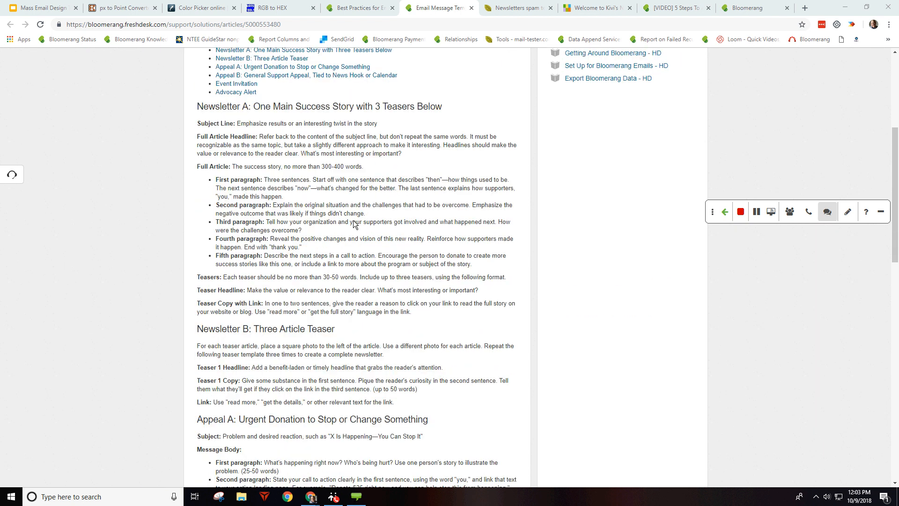
scroll(355, 225, down, 2)
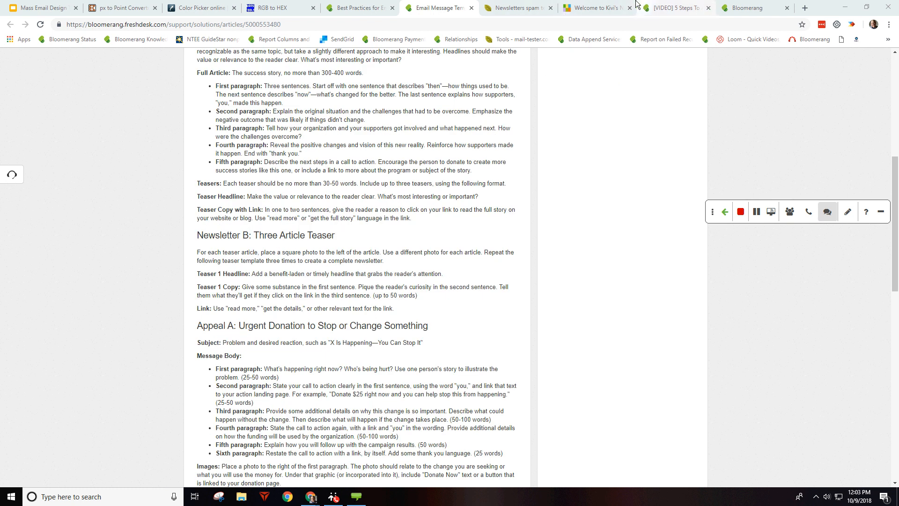
click(607, 6)
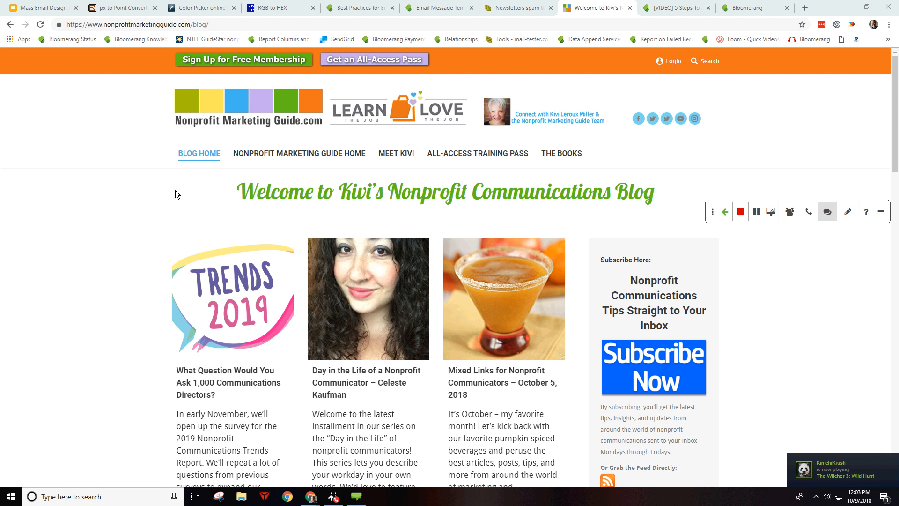
Step: Show the mail-tester.com spam test page, then open the 5 Steps newsletter post
click(517, 4)
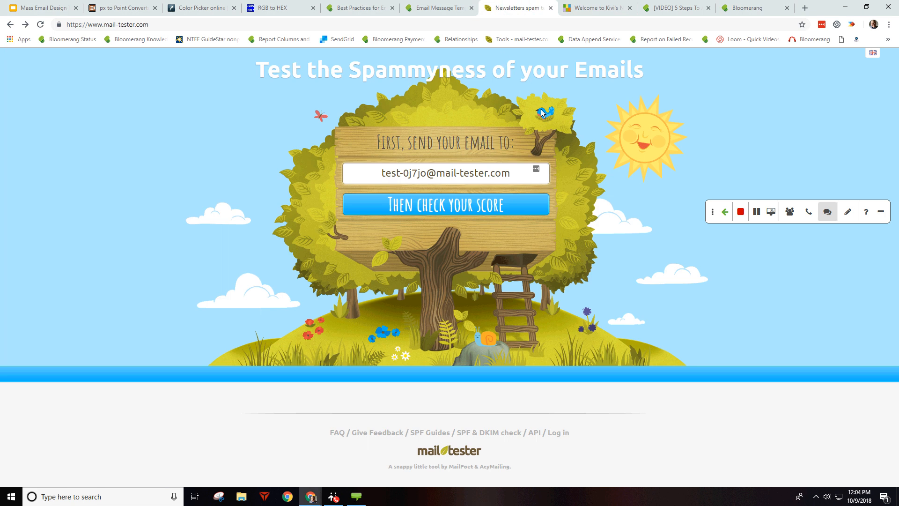
click(152, 26)
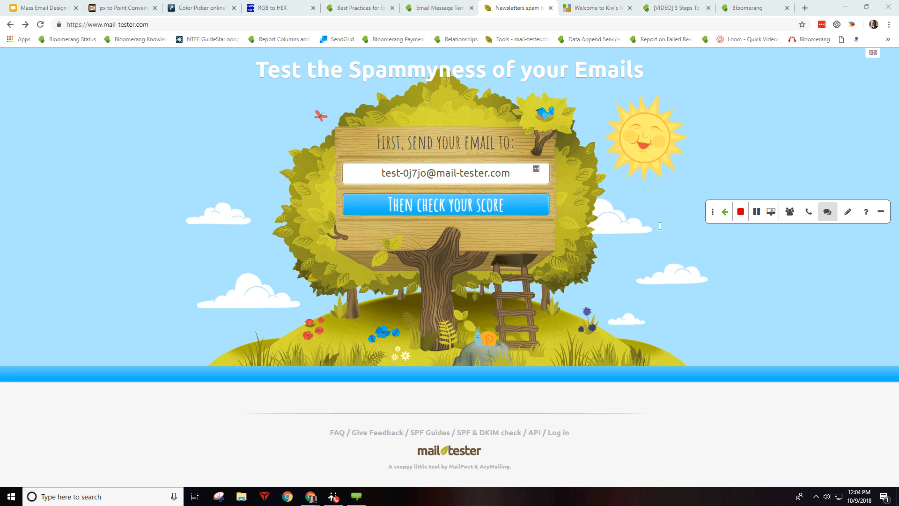
click(685, 3)
Step: Log into Bloomerang CRM with a saved account and open Emails > Email Templates
click(288, 21)
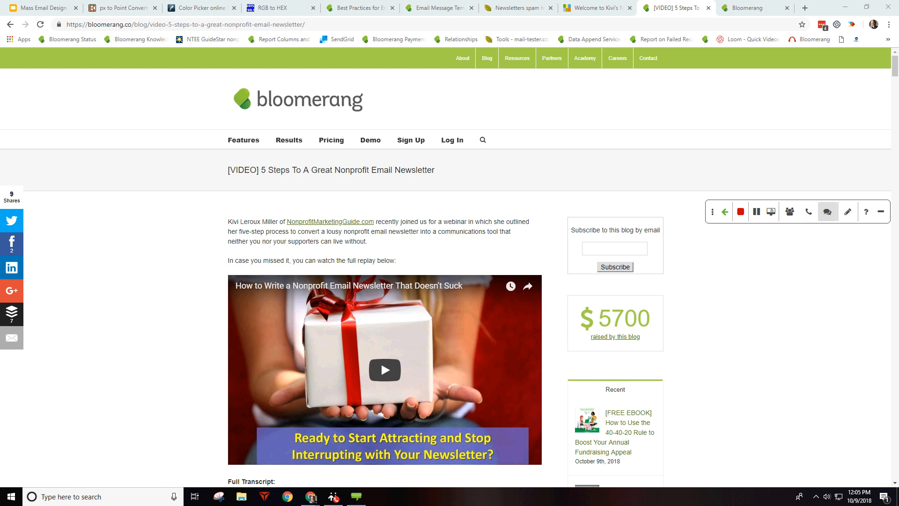
click(735, 5)
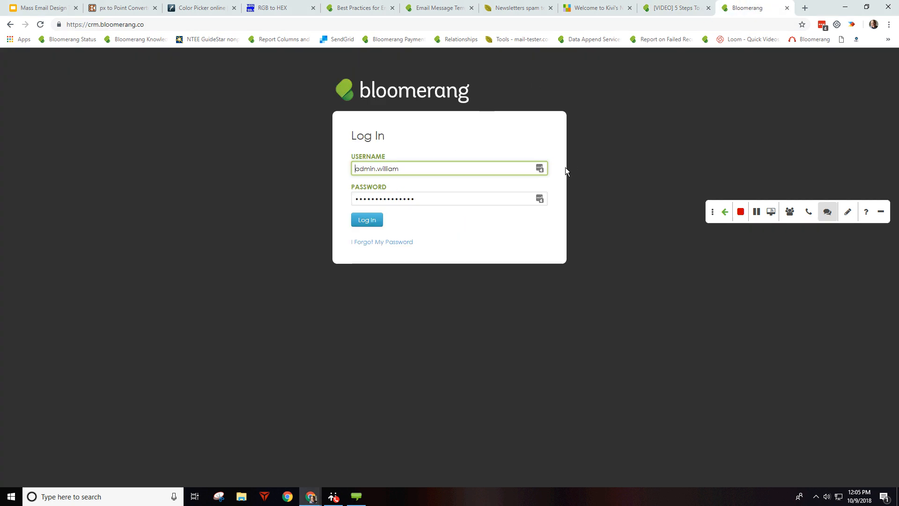
click(540, 168)
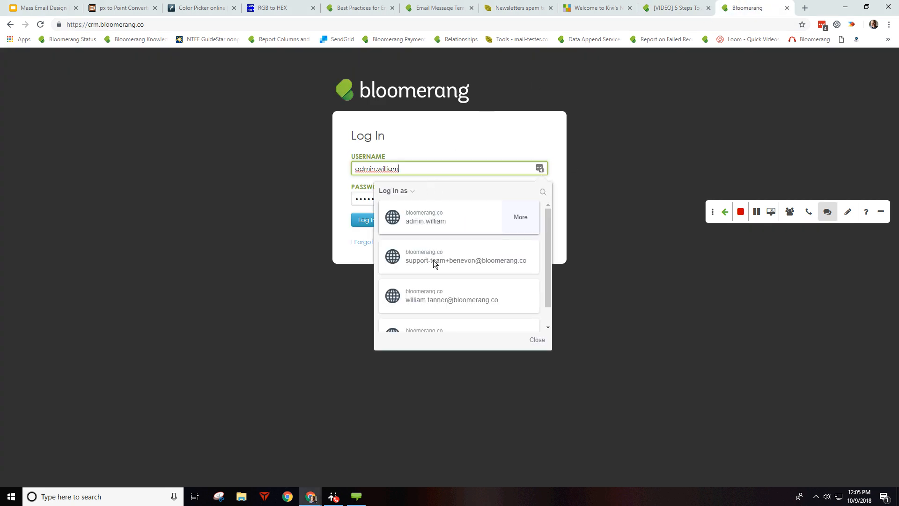
click(417, 267)
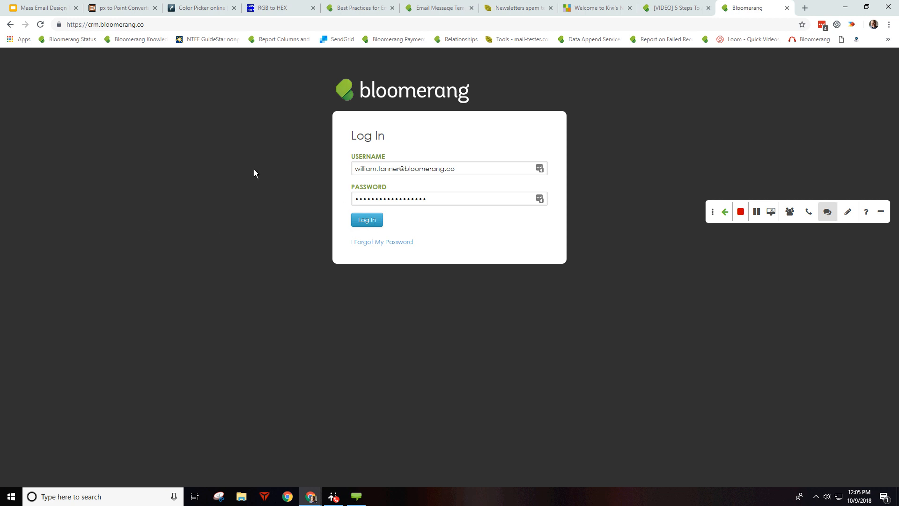
click(42, 30)
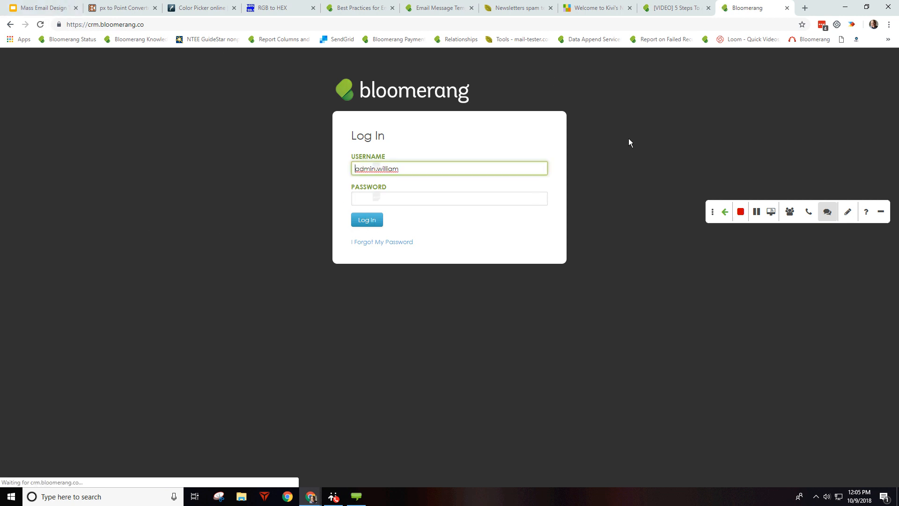
click(542, 171)
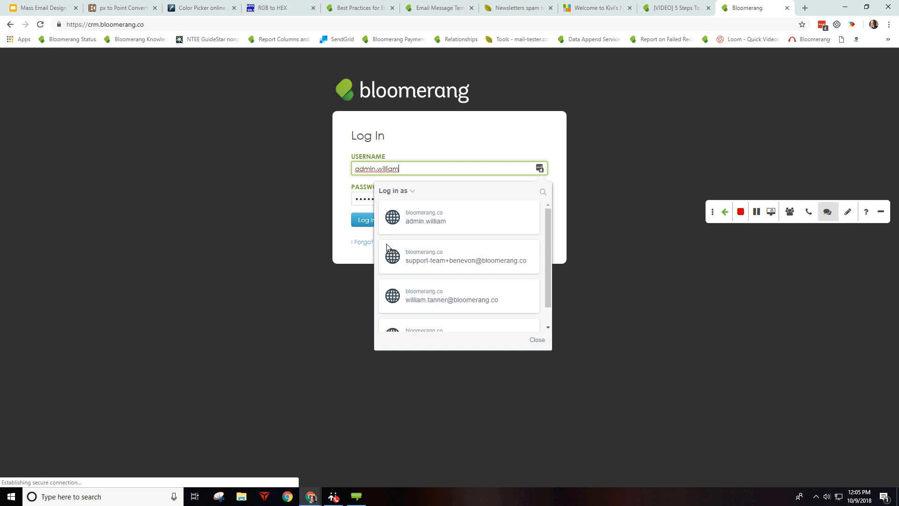
click(400, 280)
click(369, 219)
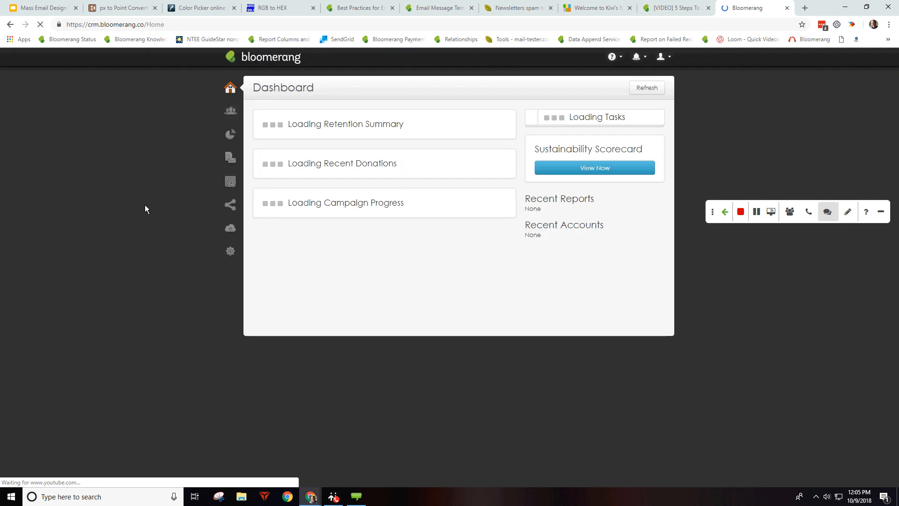
click(231, 182)
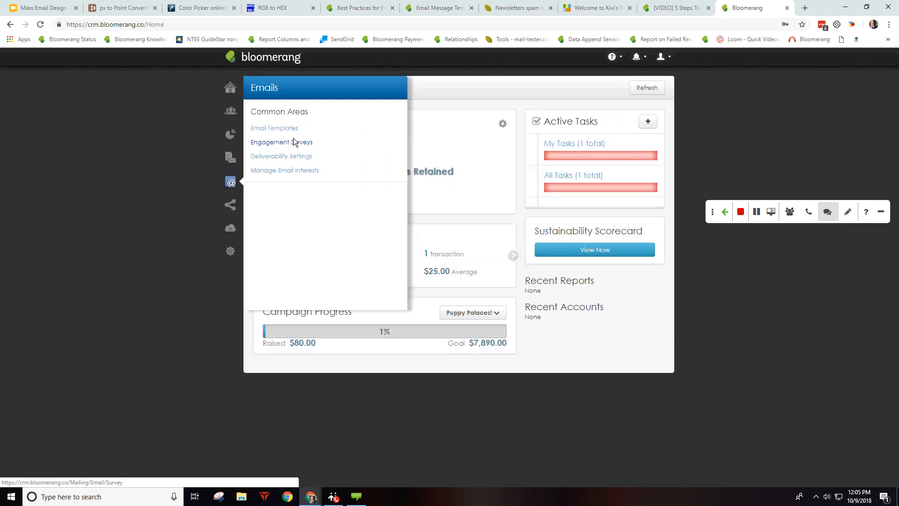
click(309, 125)
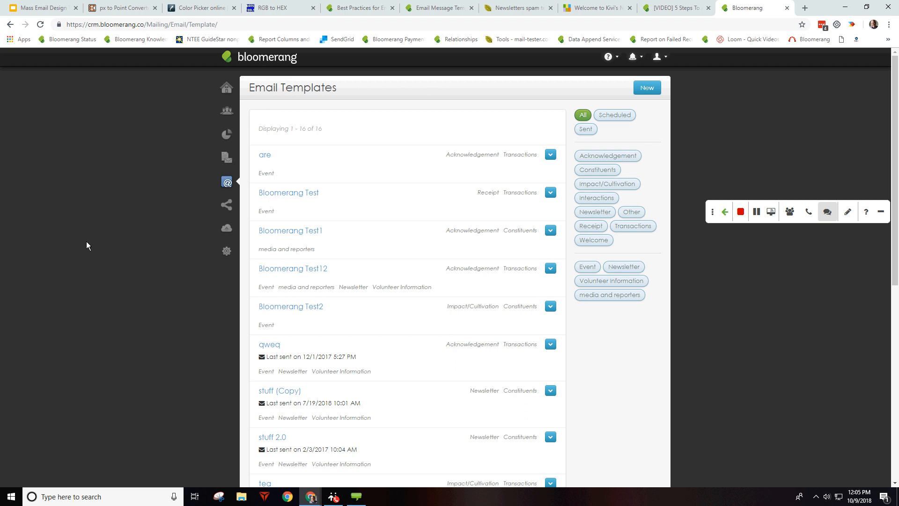
Step: Open the qweq email and remove its image-and-data-table article block
click(269, 347)
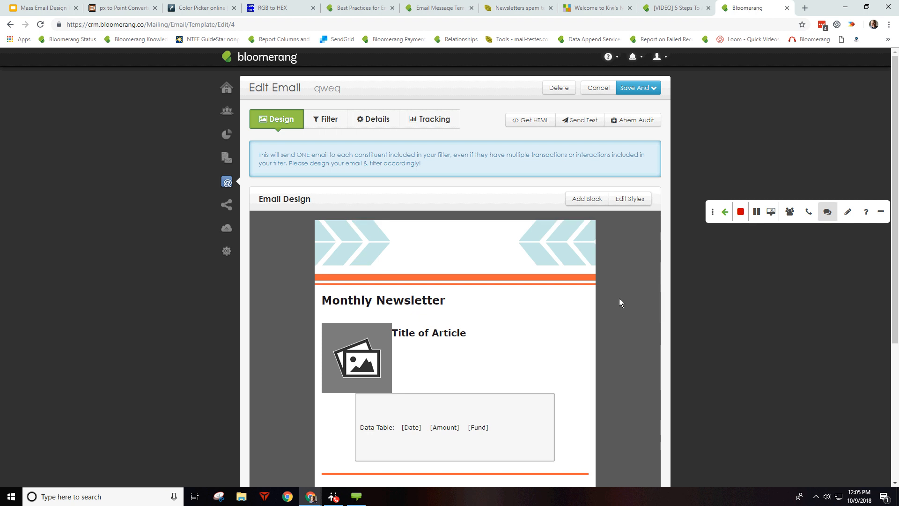
click(364, 362)
key(Delete)
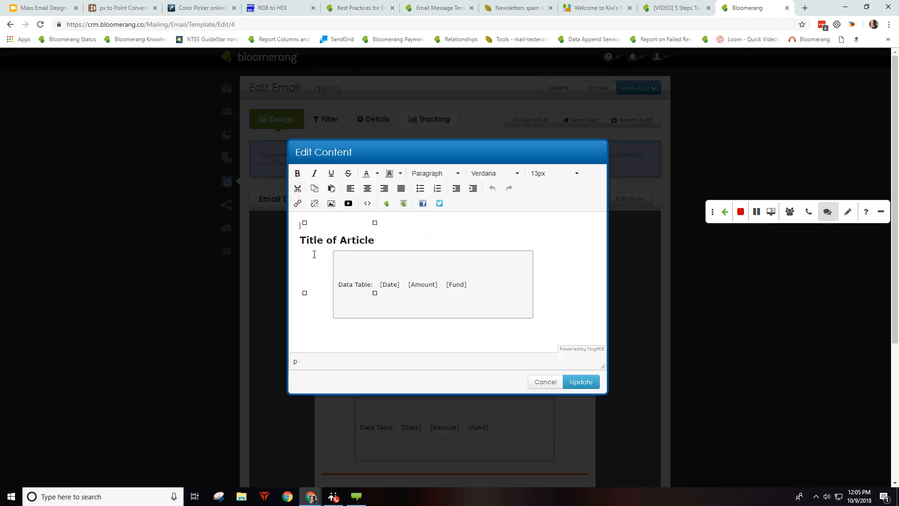
click(546, 381)
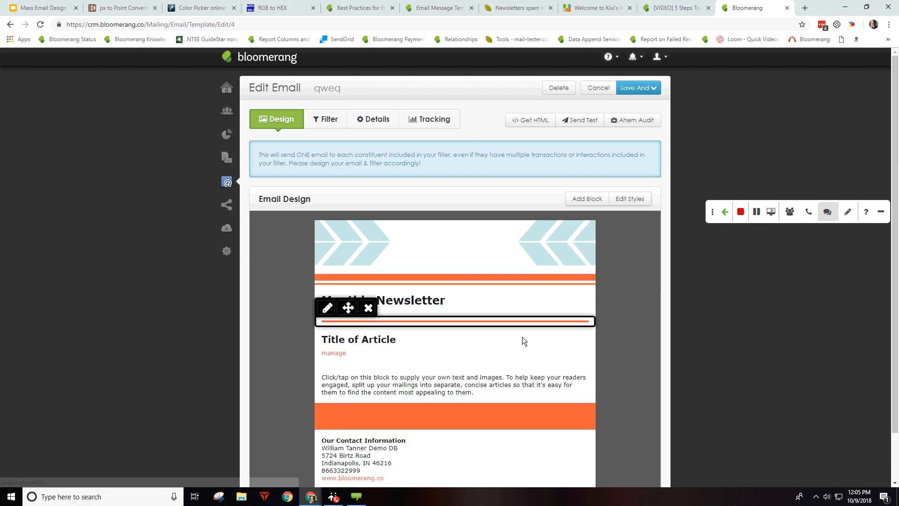
click(369, 316)
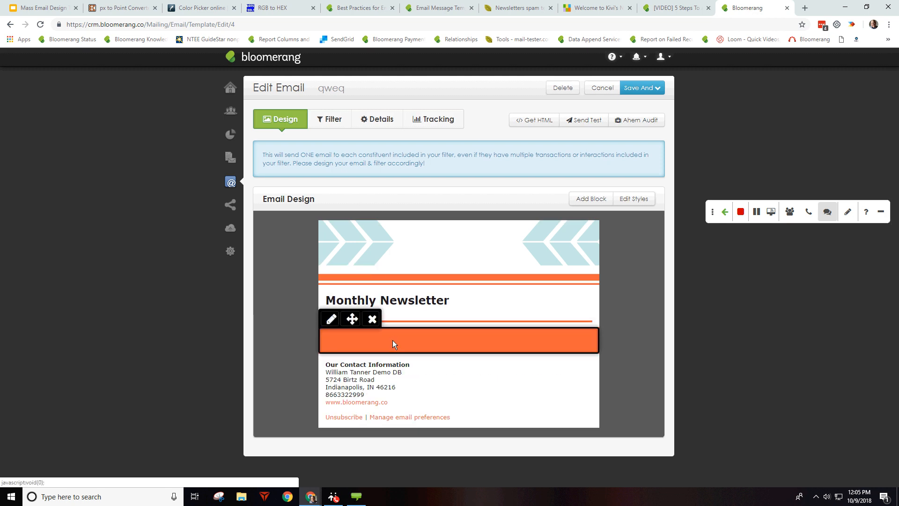
Step: Add a plain Article block and open its content editor
click(589, 198)
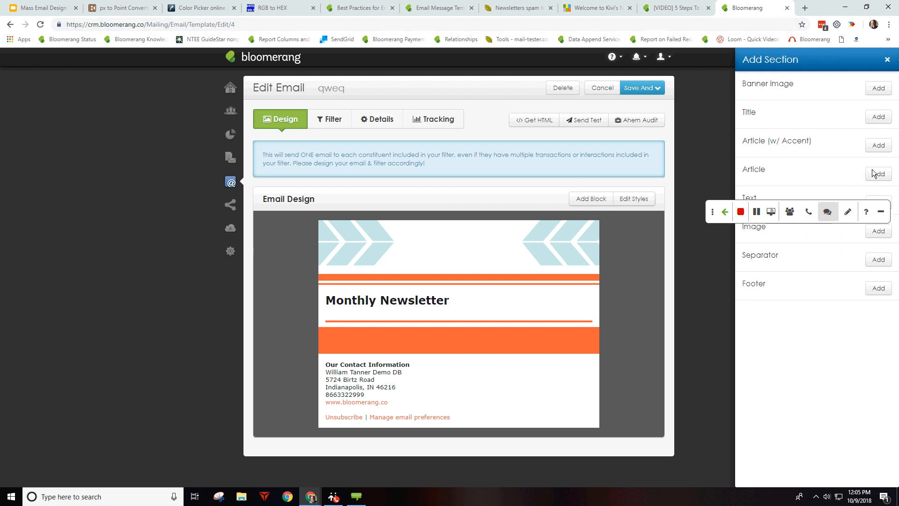
click(878, 174)
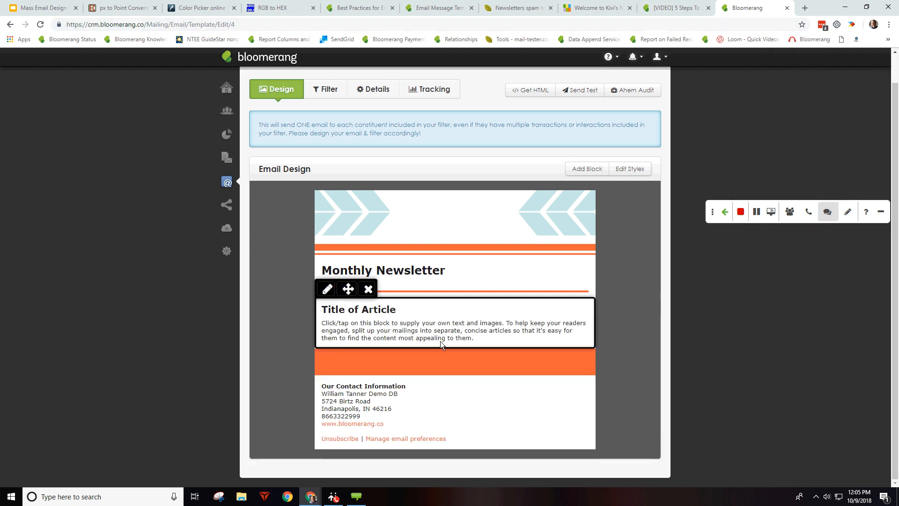
click(439, 310)
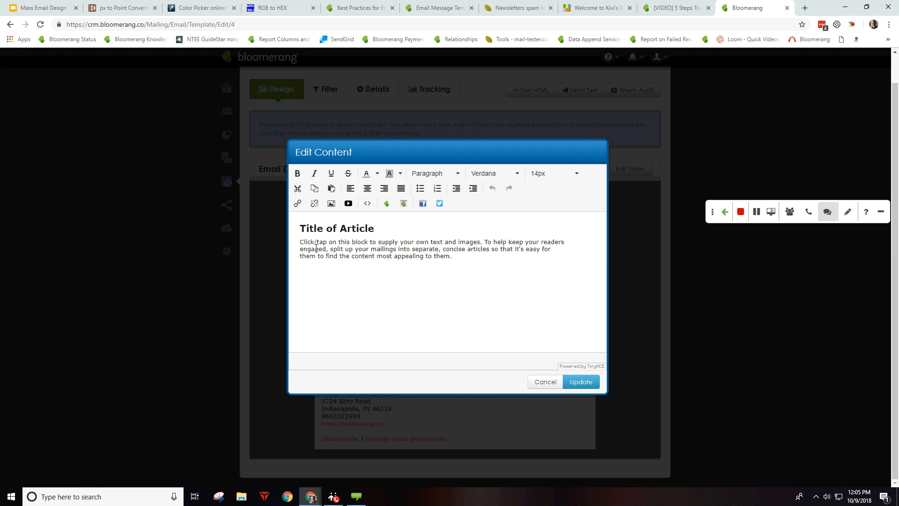
click(399, 240)
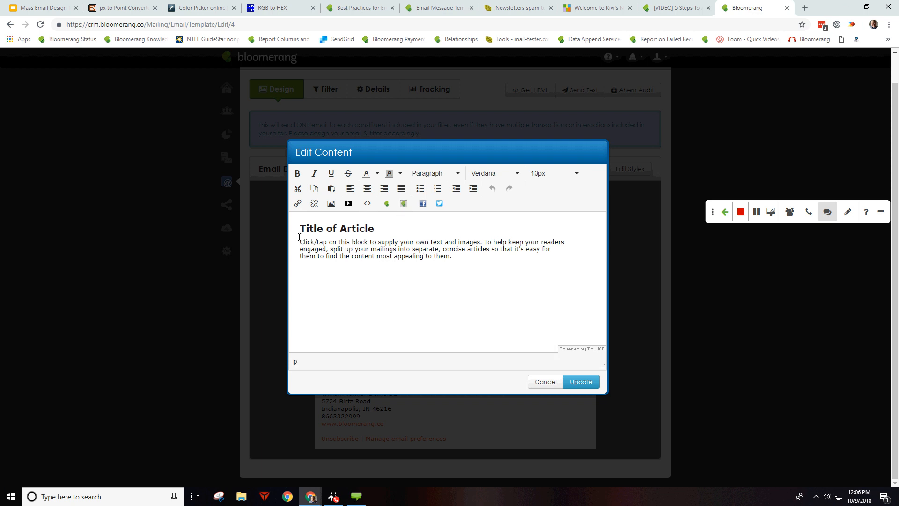
Step: Insert a gallery photo at height 365 into the article and save
click(331, 203)
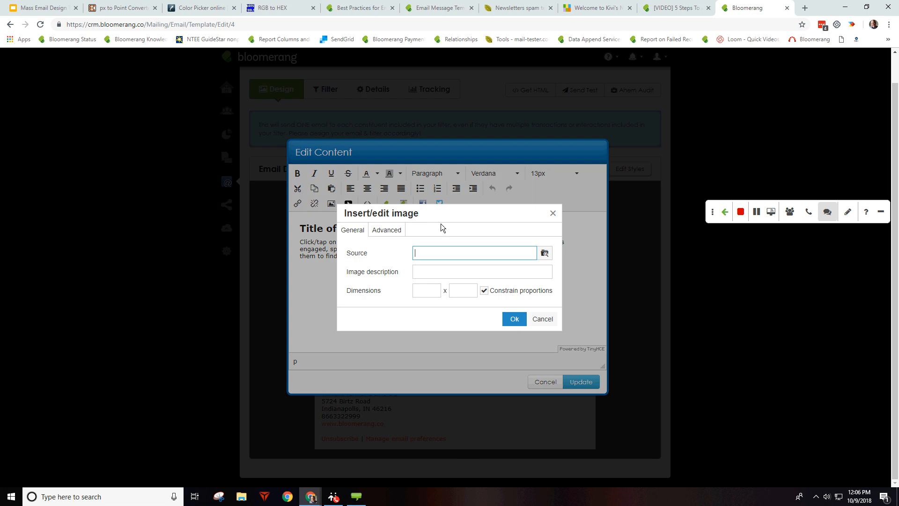
click(545, 254)
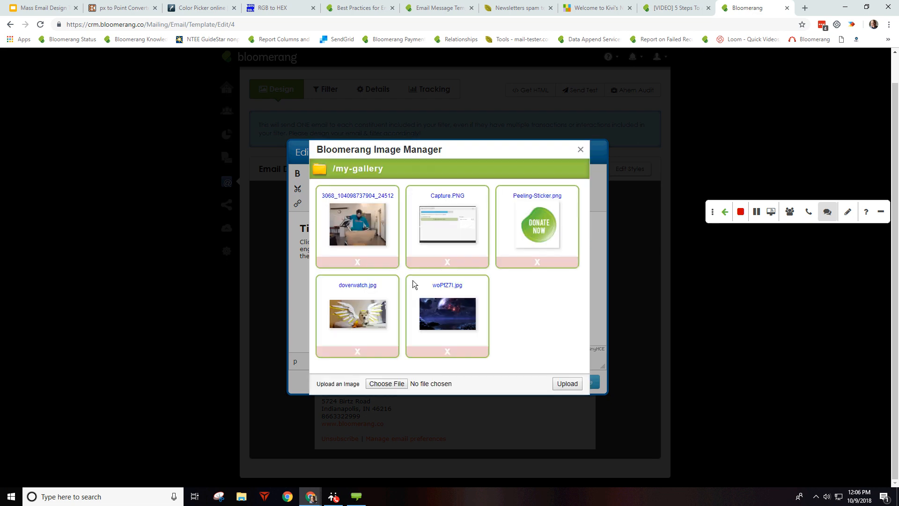
click(357, 224)
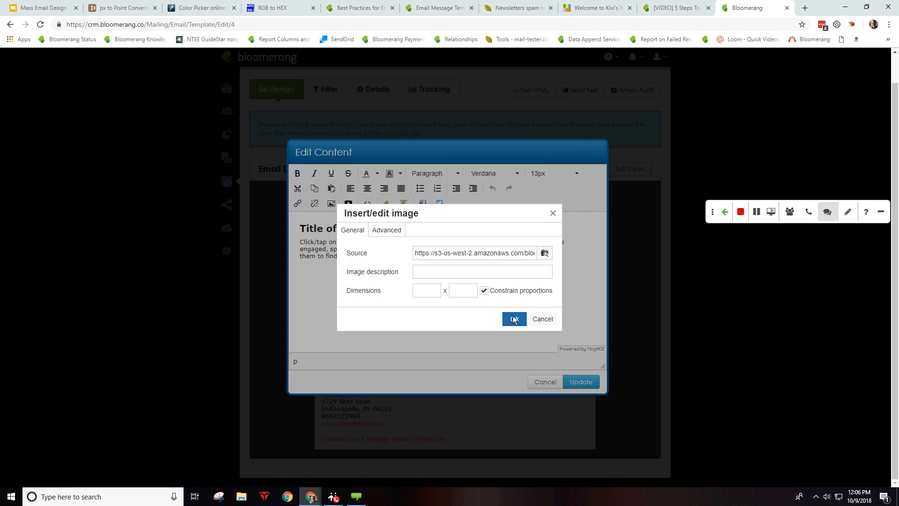
click(460, 291)
text(365)
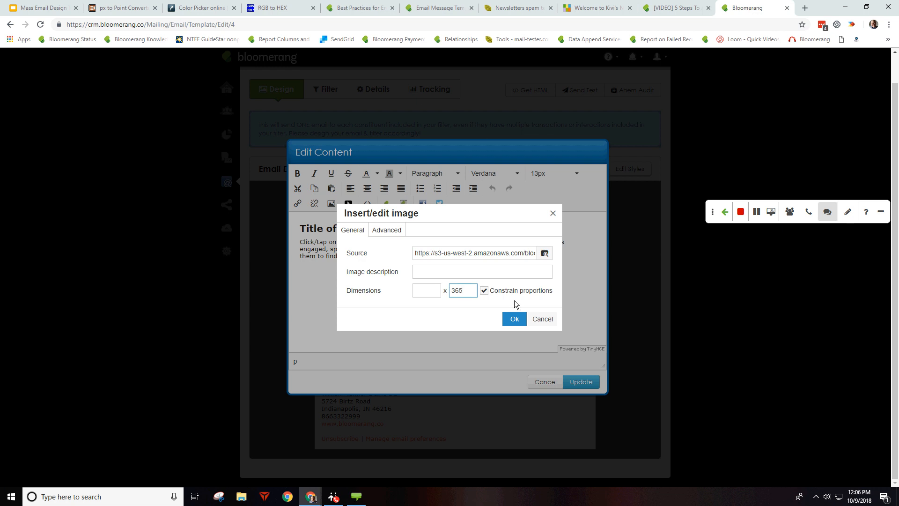
click(514, 319)
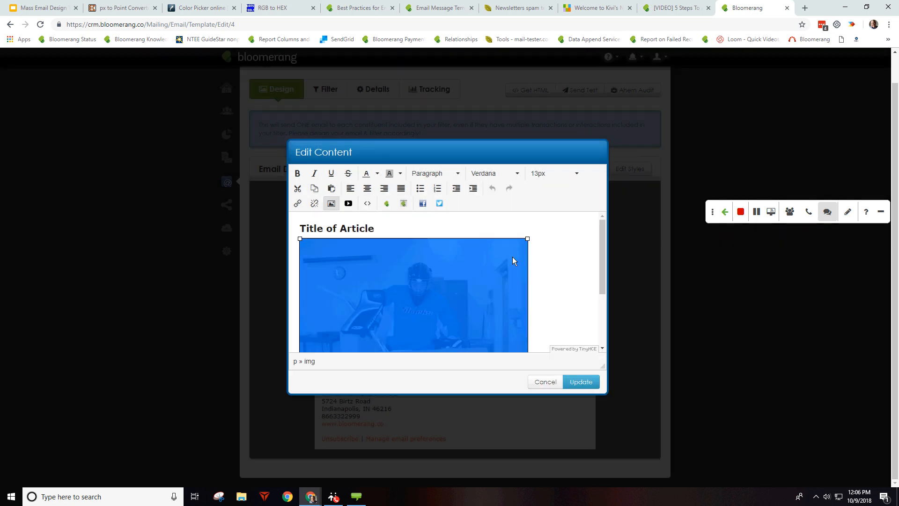
click(564, 278)
scroll(568, 270, down, 3)
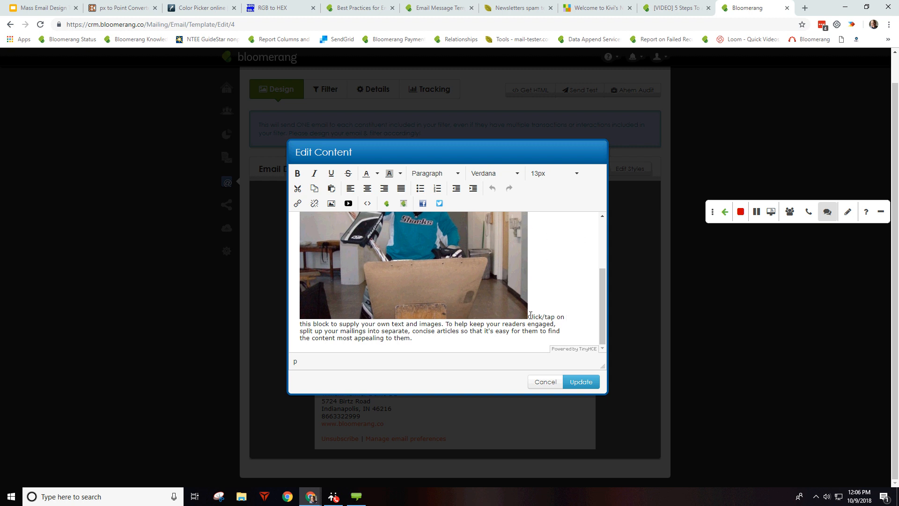
click(579, 381)
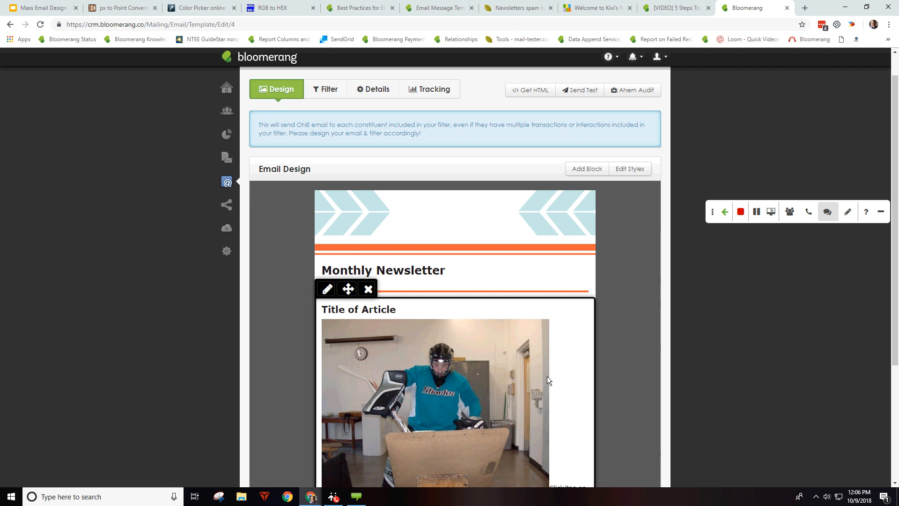
Step: Align the photo left so the article text wraps beside it
scroll(566, 259, down, 4)
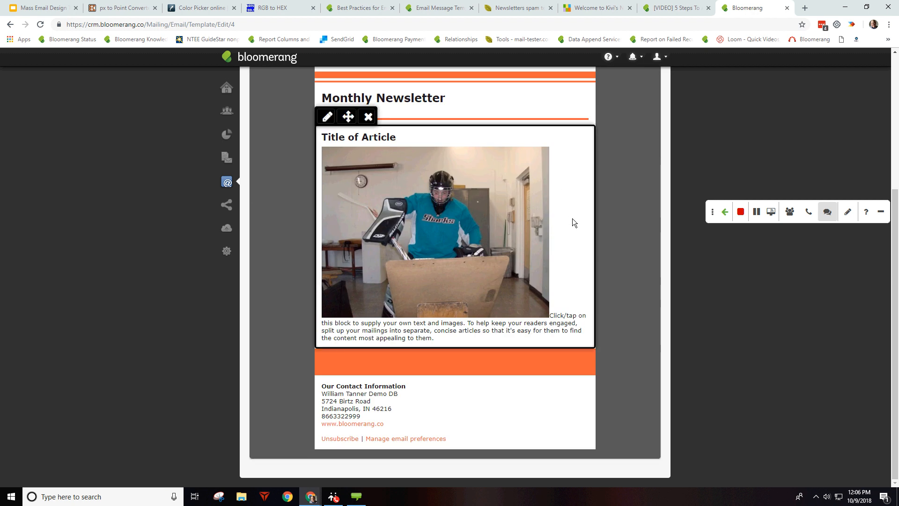
click(517, 213)
click(382, 290)
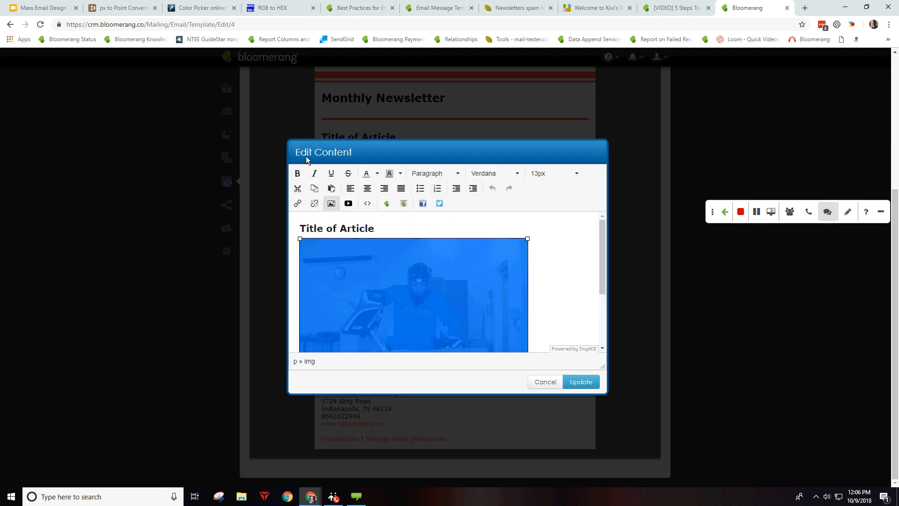
click(349, 188)
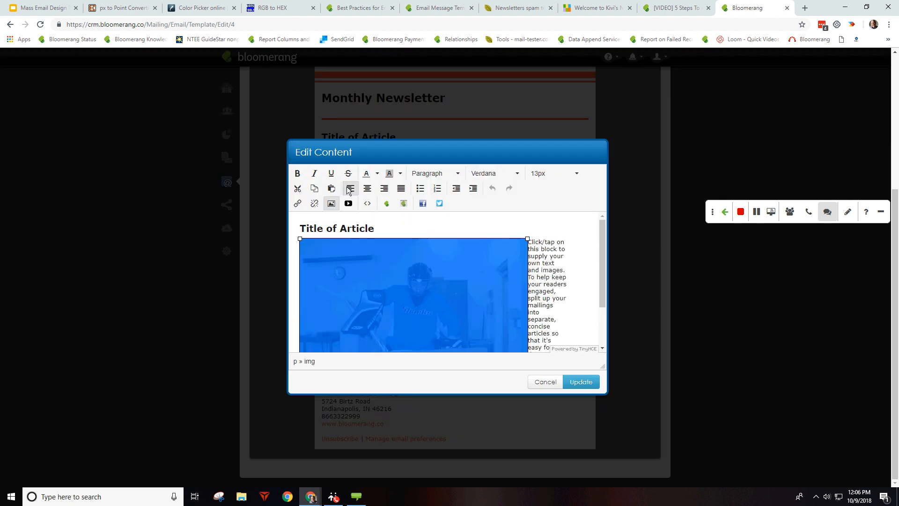
scroll(548, 276, down, 2)
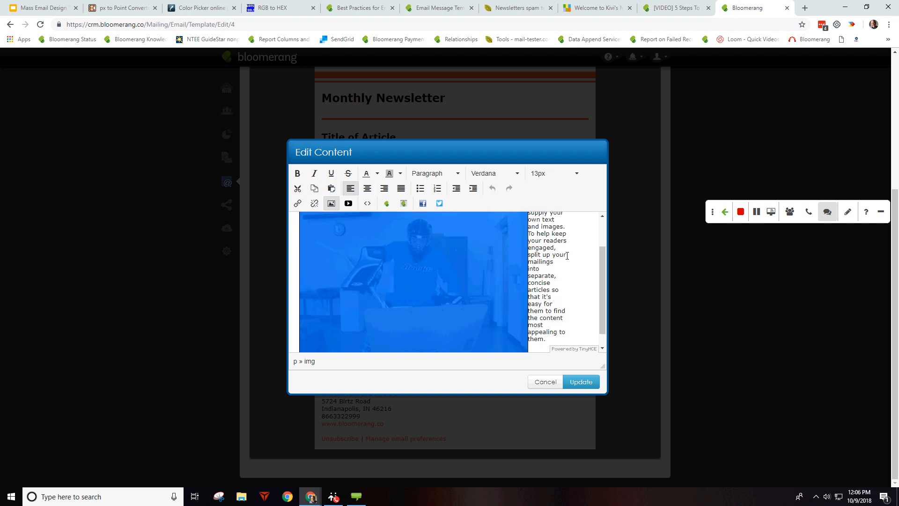
scroll(548, 286, up, 3)
click(590, 267)
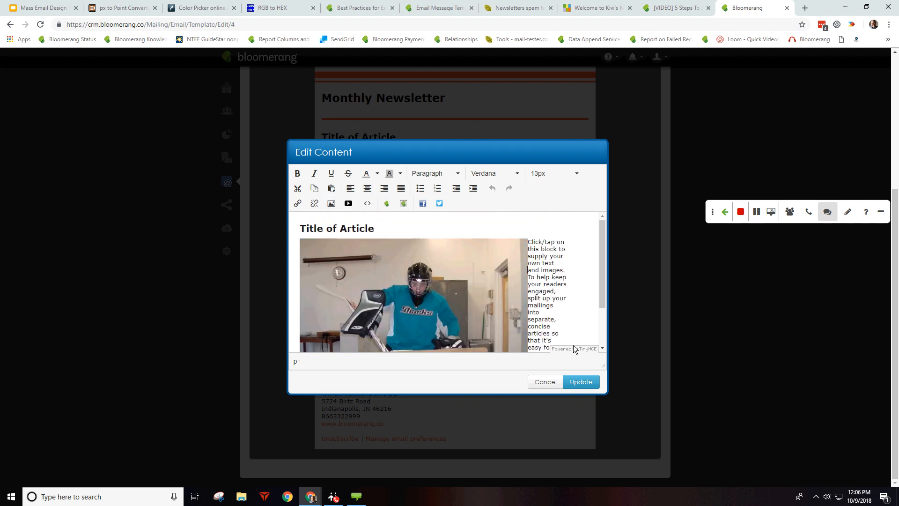
click(575, 382)
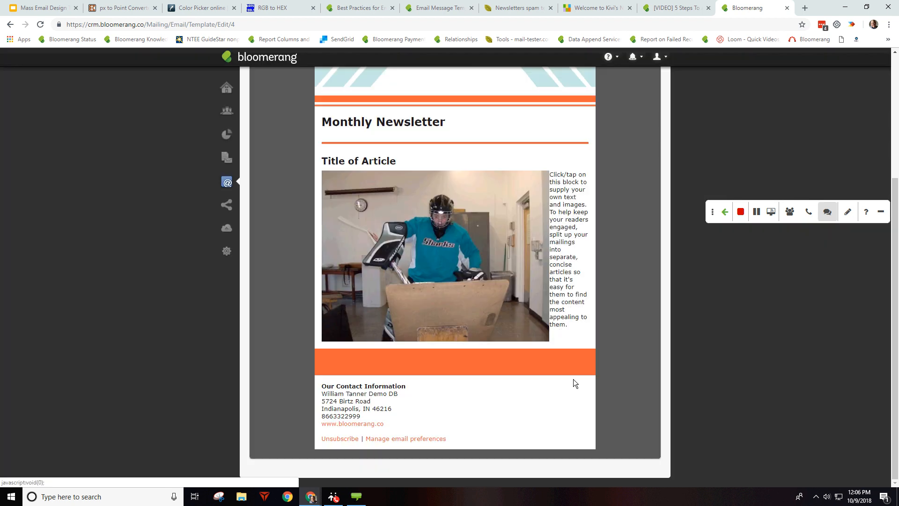
Step: Reopen the article and bring up the photo's Insert/edit image dialog
click(503, 250)
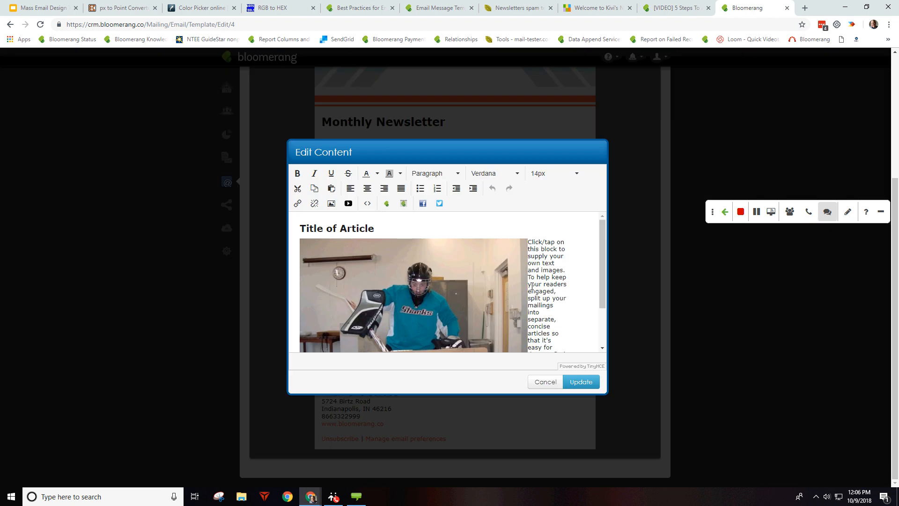
click(384, 267)
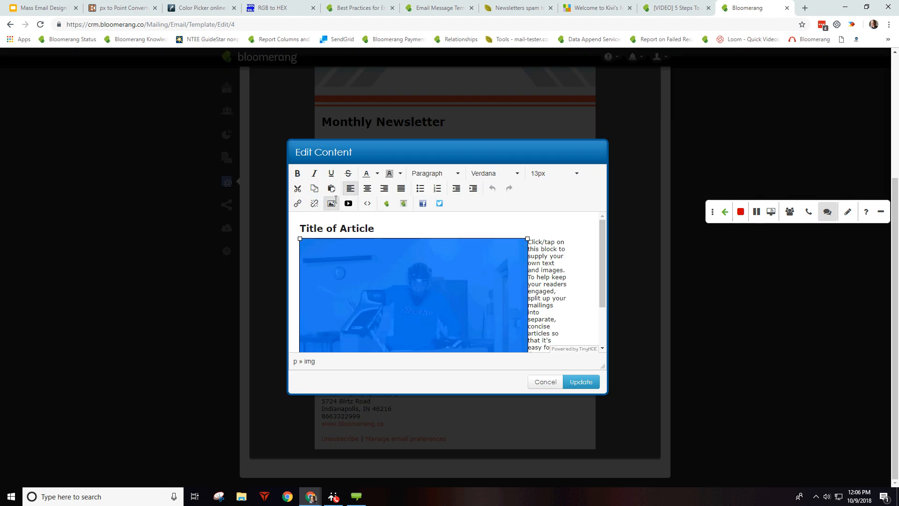
click(331, 203)
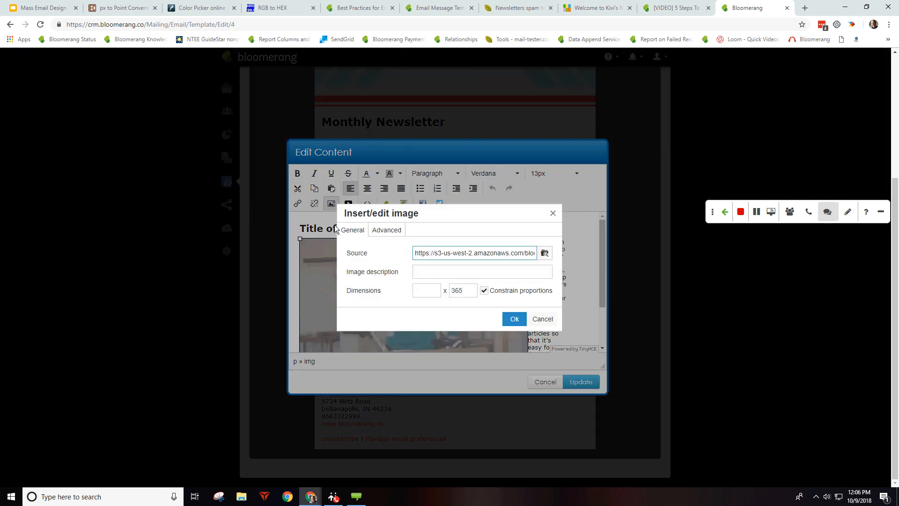
Step: Give the photo horizontal and vertical spacing of 5 and save the article
click(405, 229)
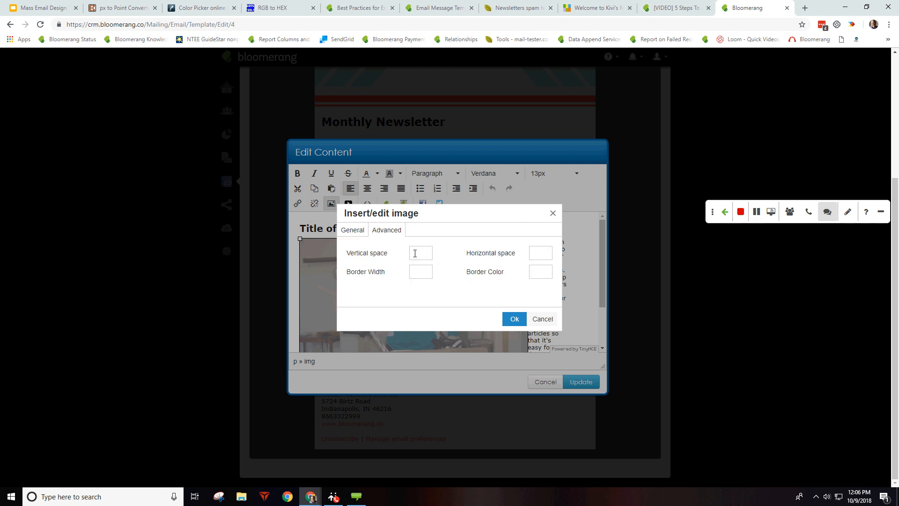
click(533, 251)
text(5)
click(421, 252)
text(5)
click(514, 319)
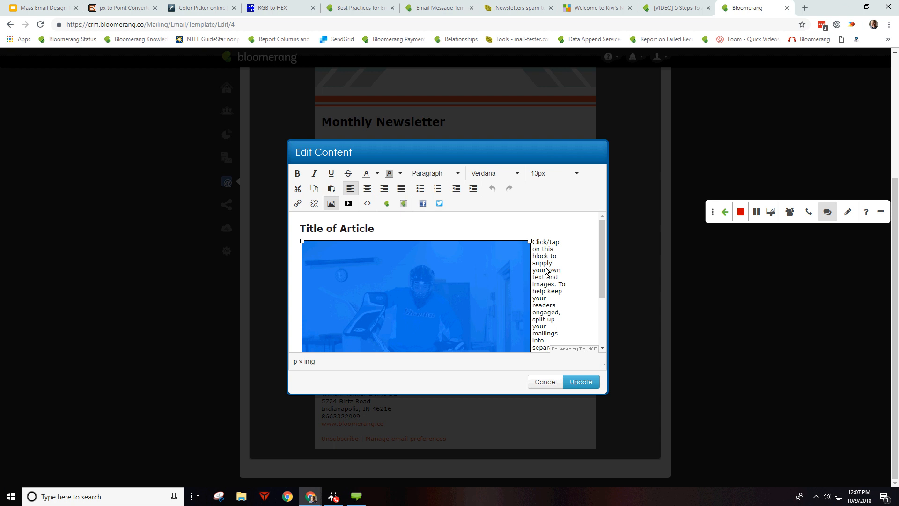
click(565, 268)
click(581, 382)
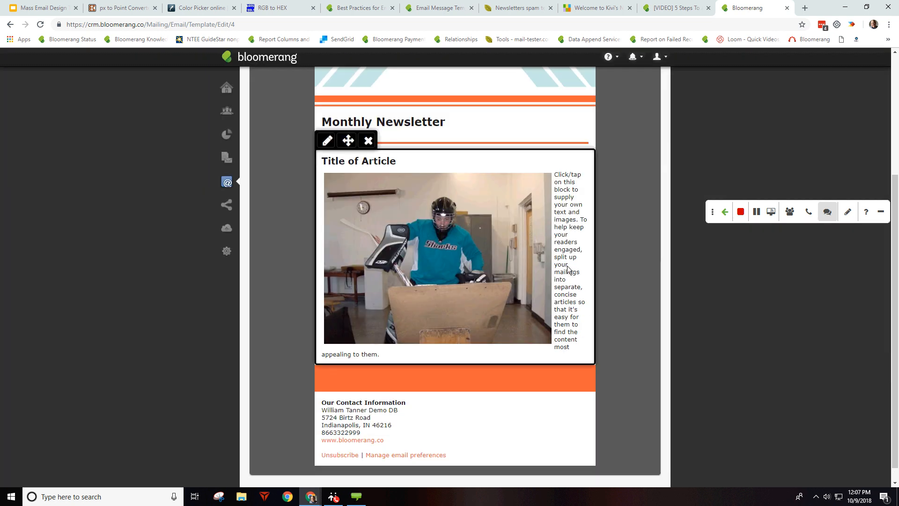
Step: Align the photo to the right of the article text and save
click(451, 226)
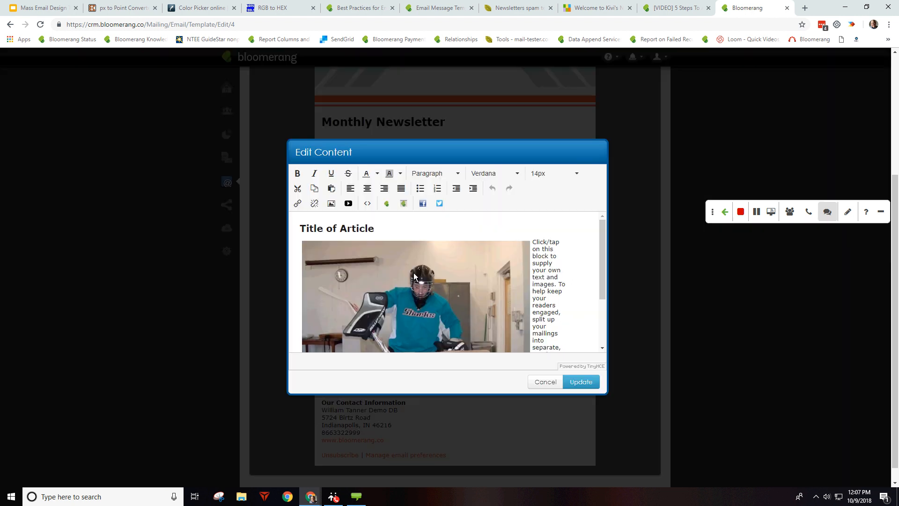
click(414, 276)
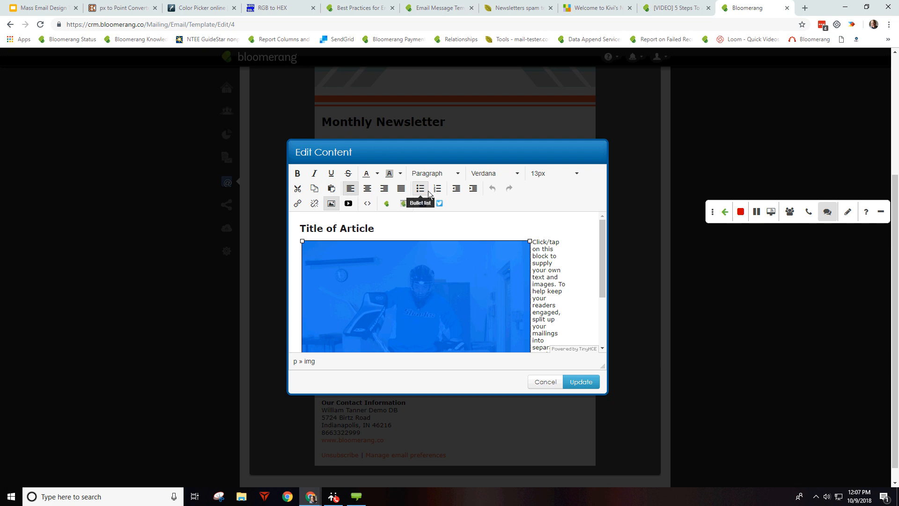
click(384, 187)
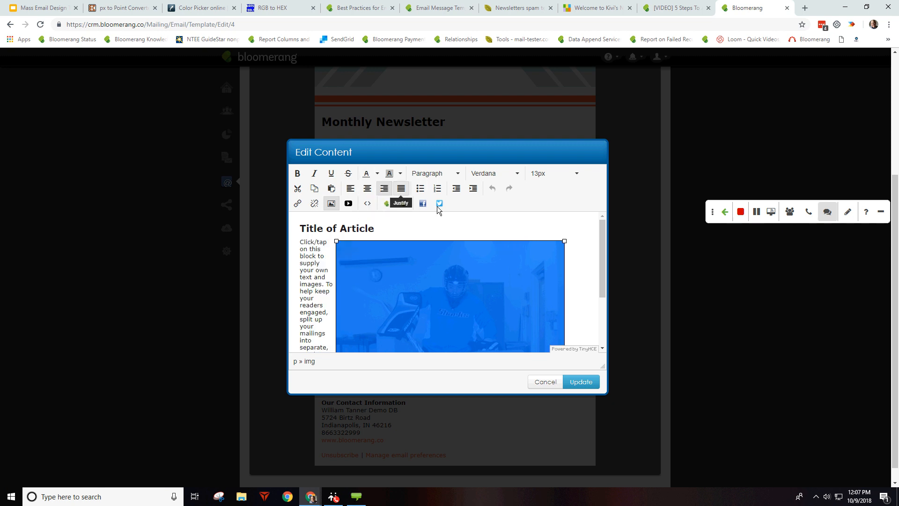
click(581, 382)
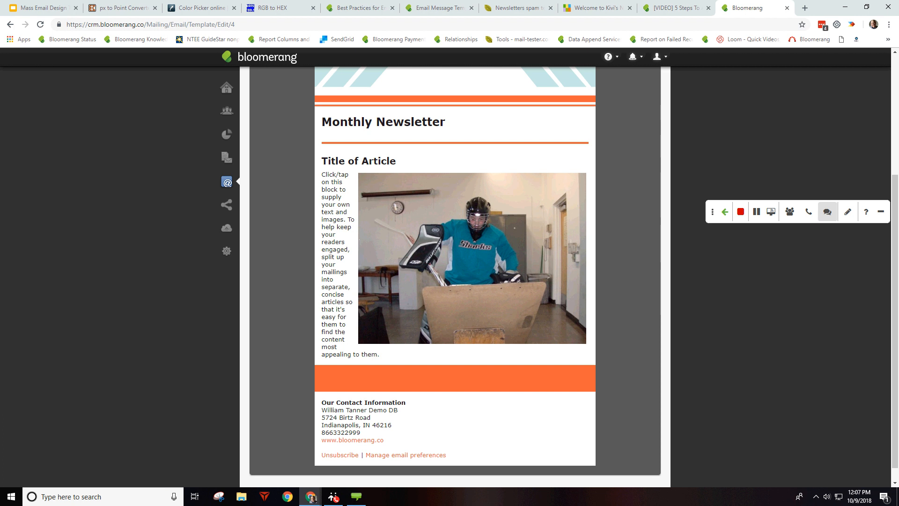
click(475, 265)
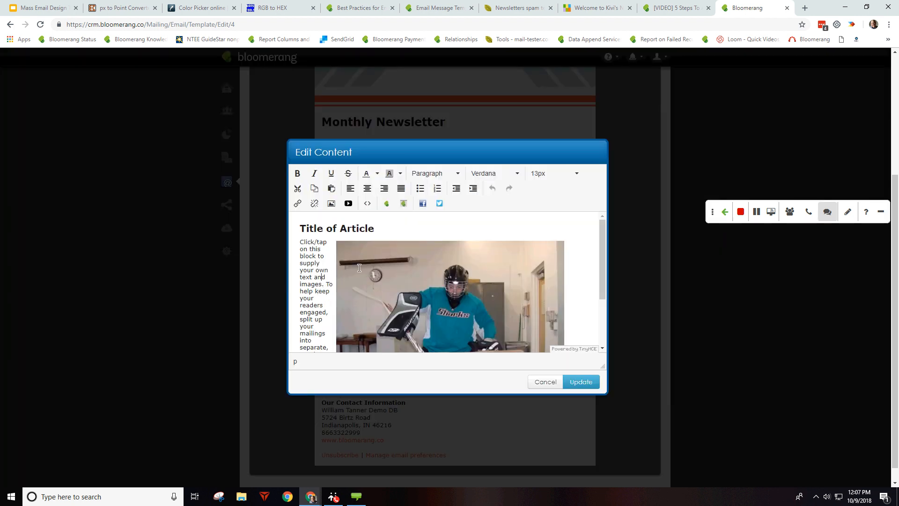
click(534, 377)
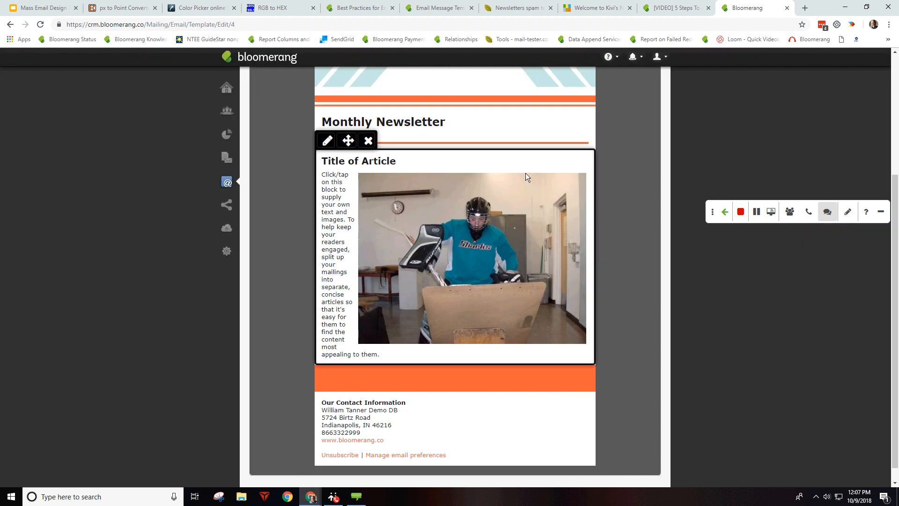
scroll(498, 175, up, 3)
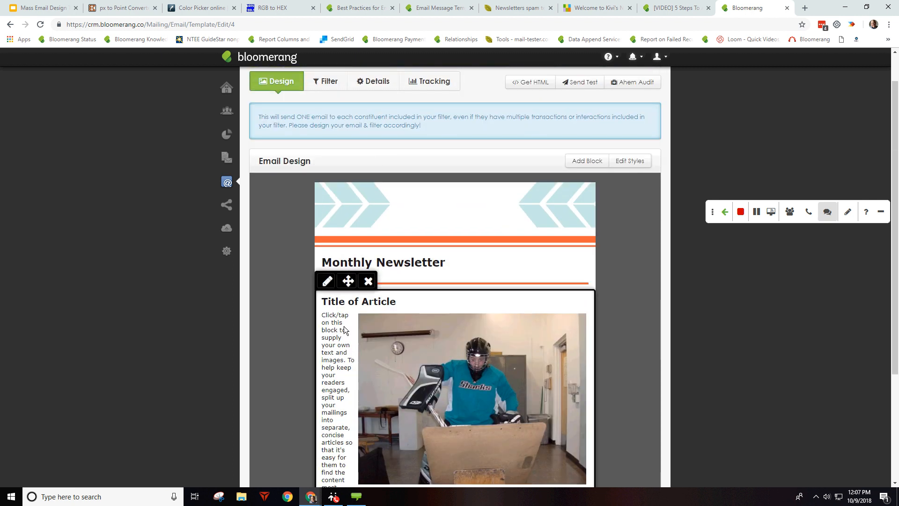
Step: Look over the style settings and the article text without saving changes
click(632, 161)
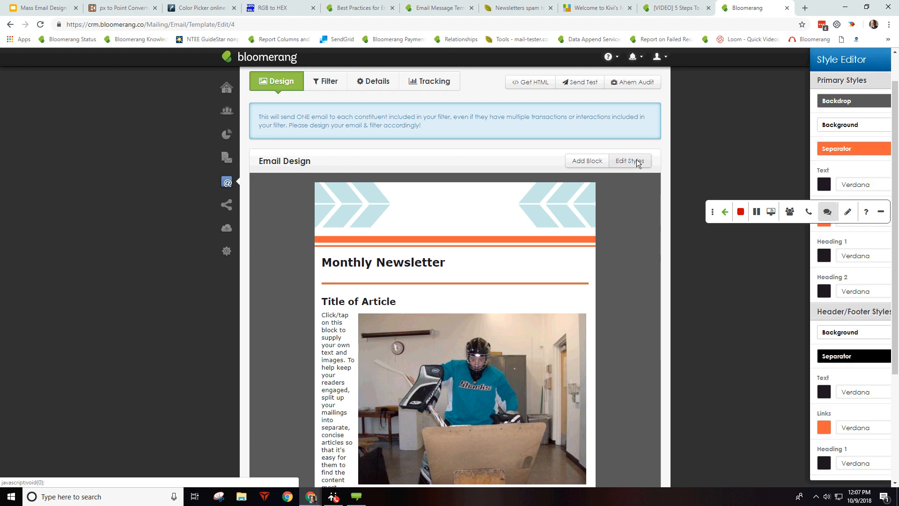
click(721, 209)
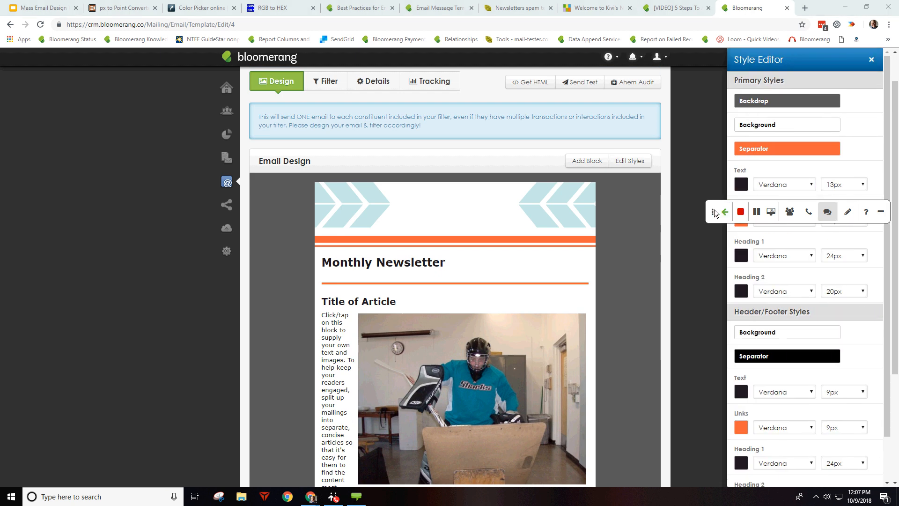
drag(715, 213, 375, 14)
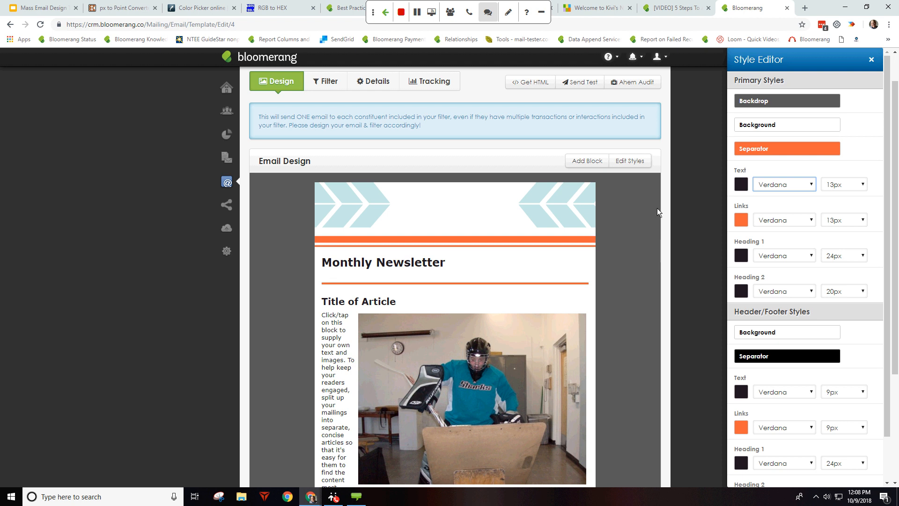
scroll(682, 271, down, 3)
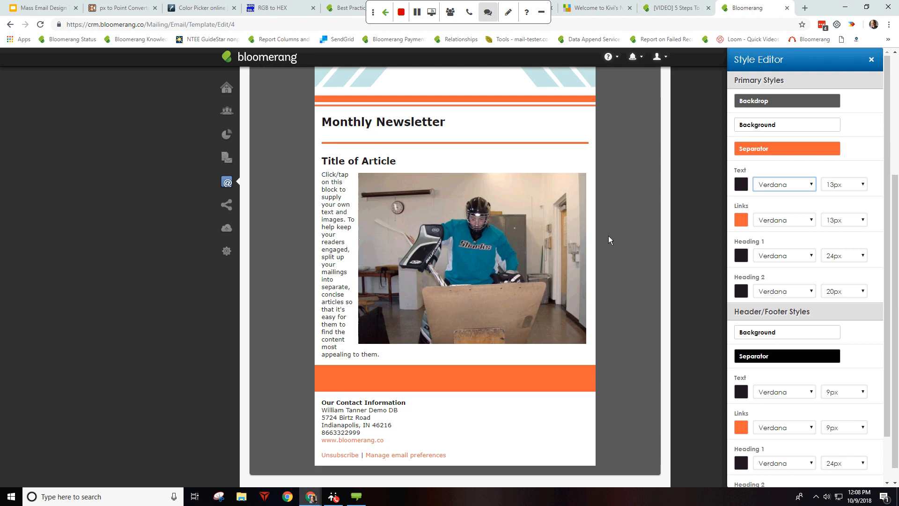
click(354, 185)
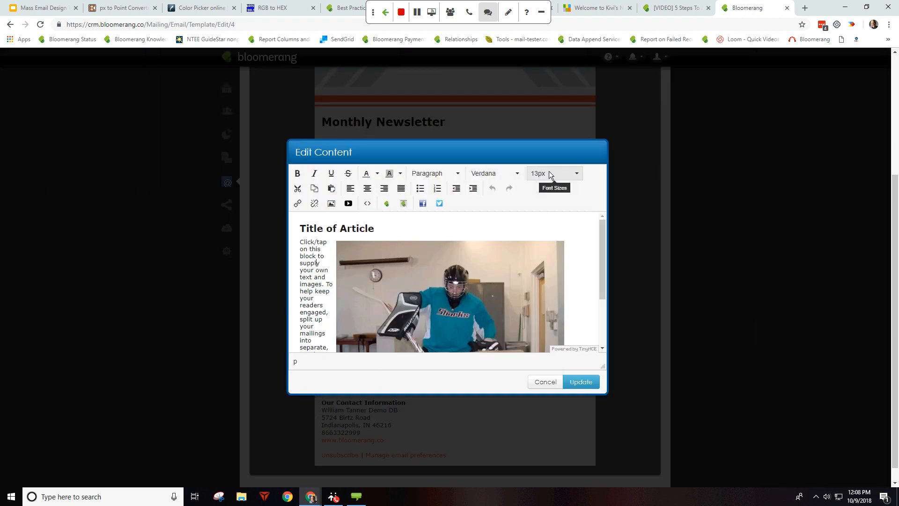
drag(305, 256, 332, 268)
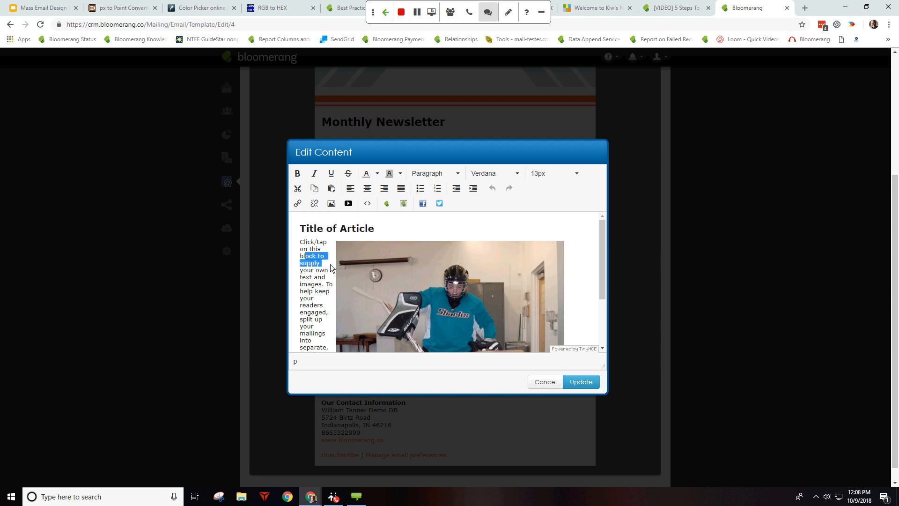
click(545, 382)
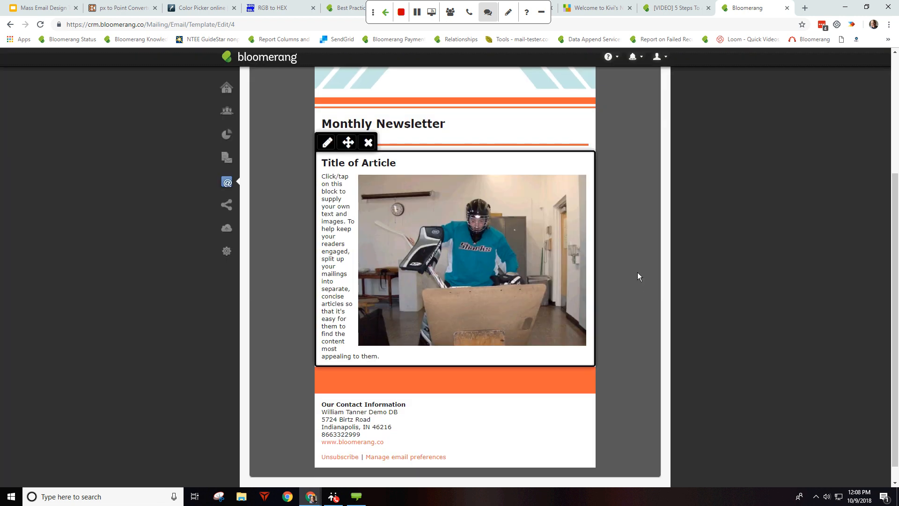
scroll(623, 269, up, 4)
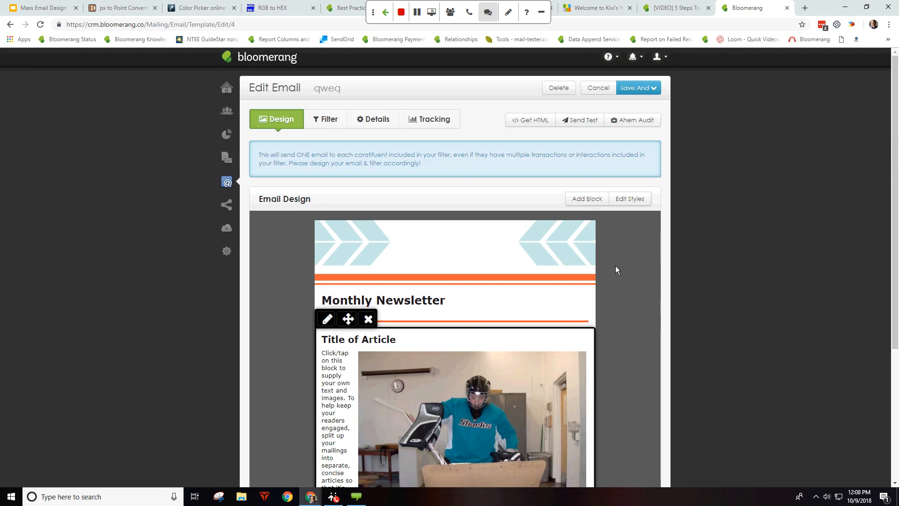
Step: Set the Primary Styles body text size to 20px and apply it
click(634, 197)
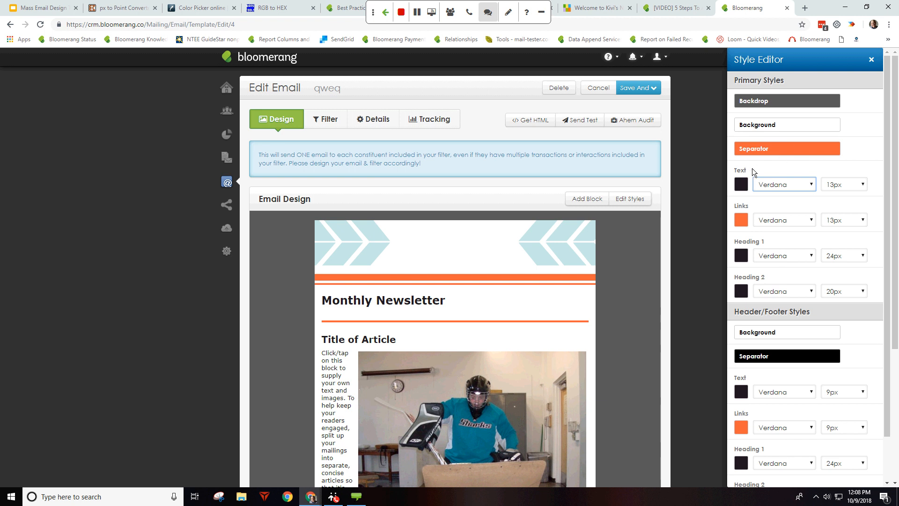
click(850, 189)
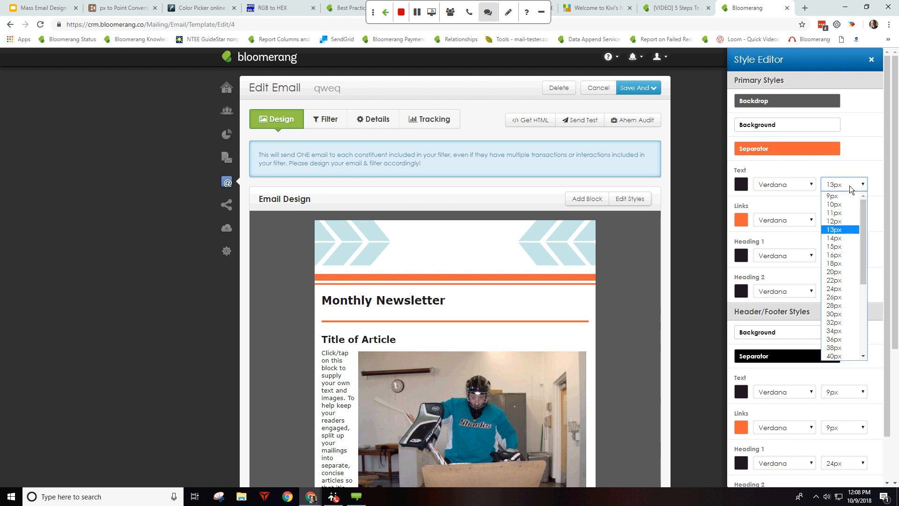
click(836, 272)
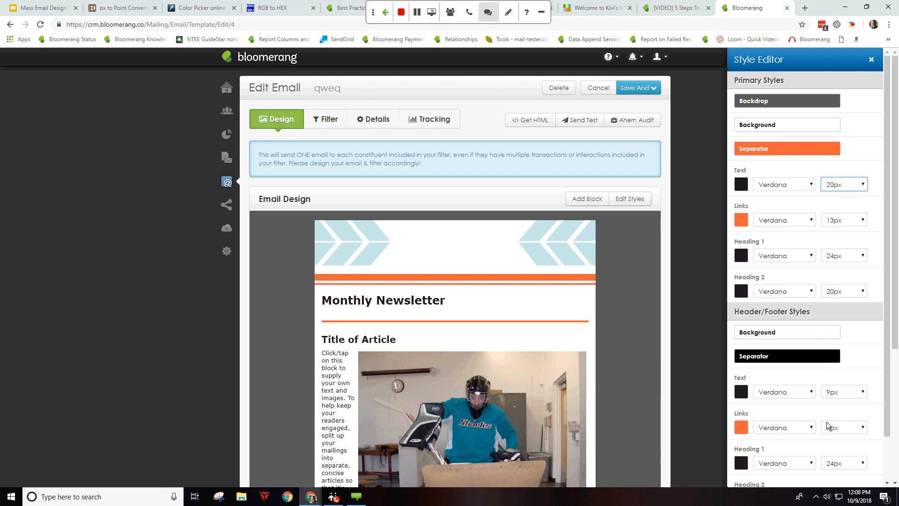
scroll(866, 294, down, 1)
scroll(866, 293, down, 5)
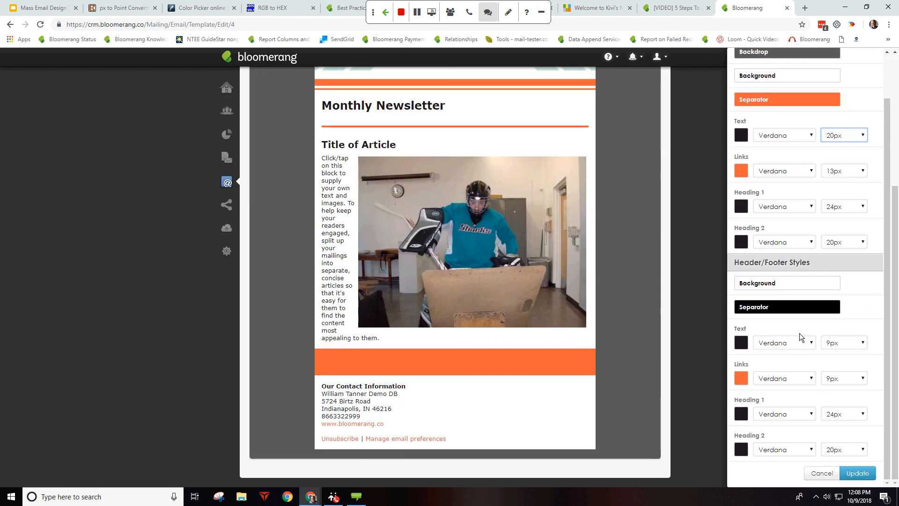
click(851, 470)
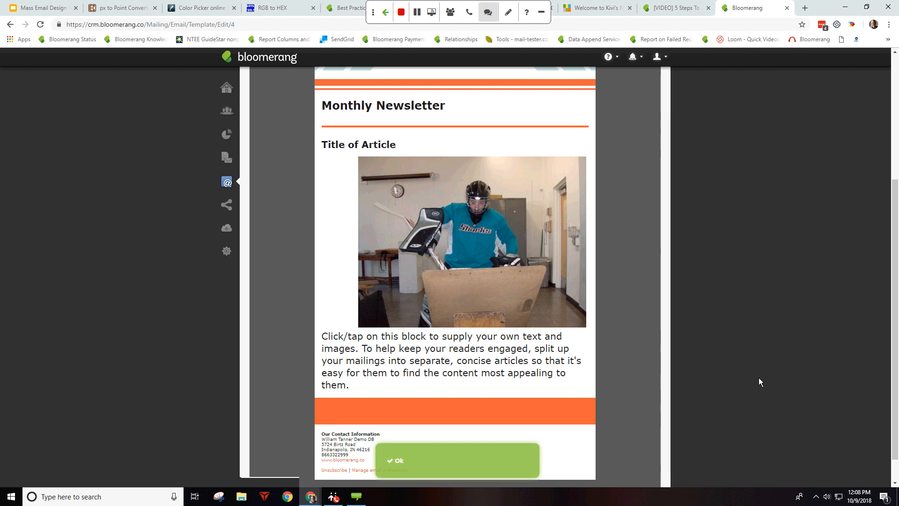
Step: Set the first article's paragraph text to 13px and save, keeping the heading large
click(428, 373)
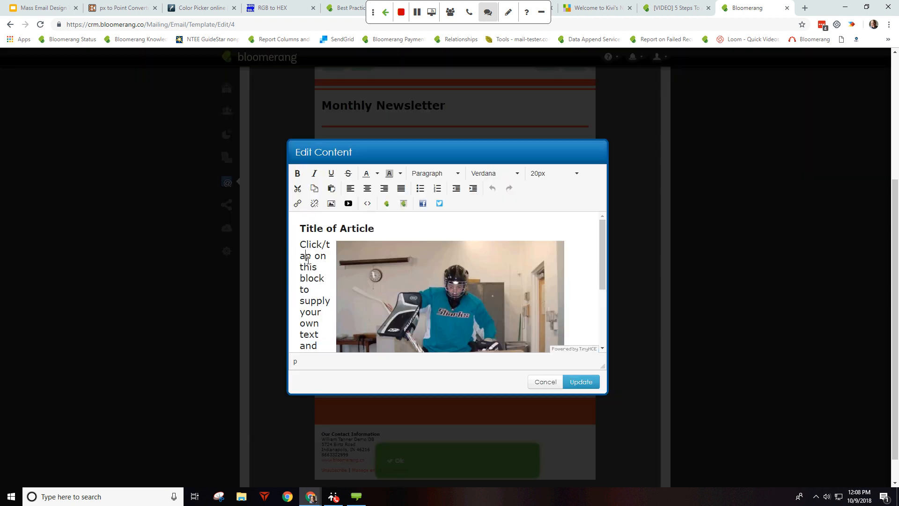
key(ctrl+a)
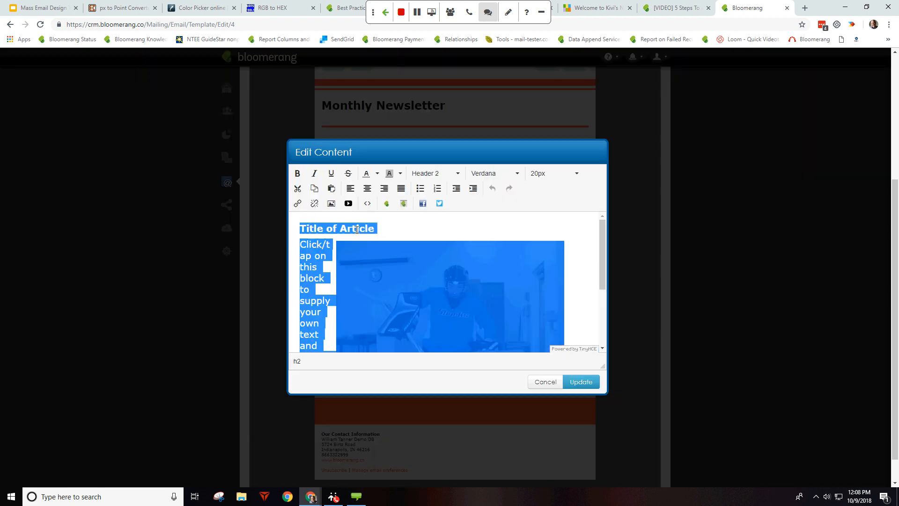
click(345, 249)
drag(299, 244, 433, 344)
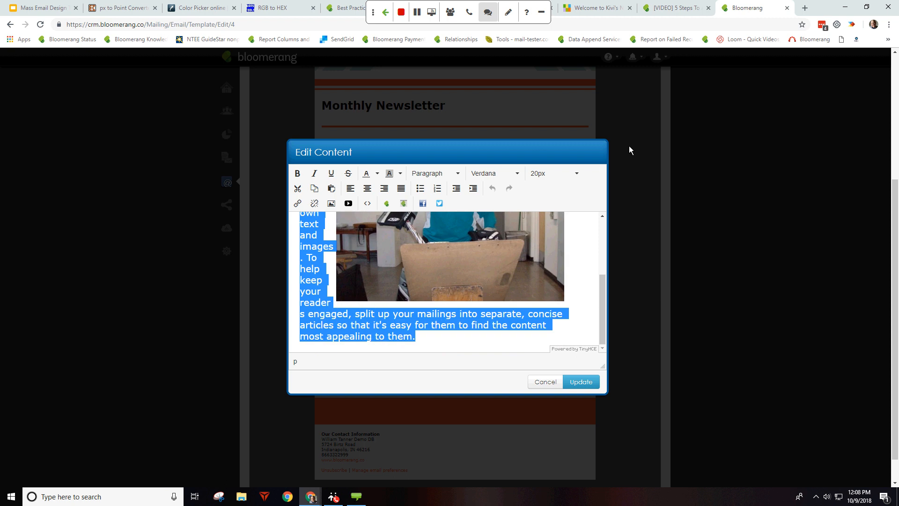
click(570, 176)
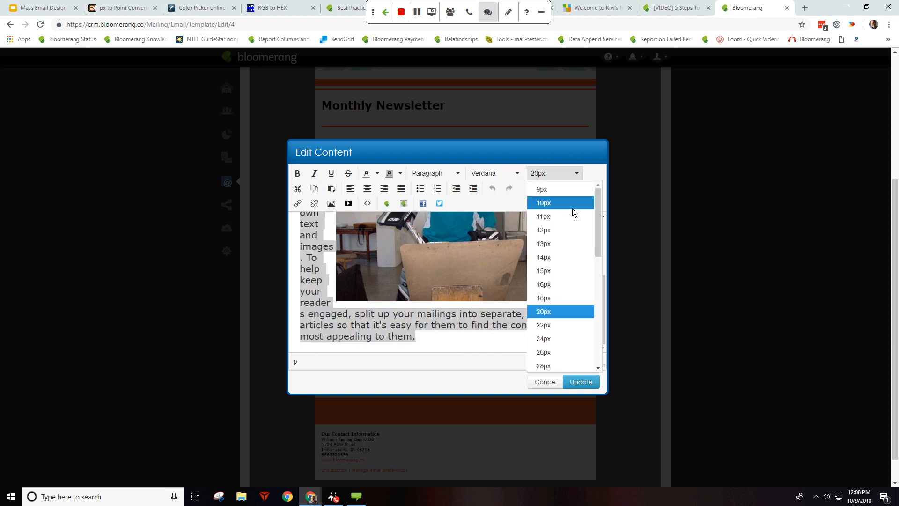
click(552, 248)
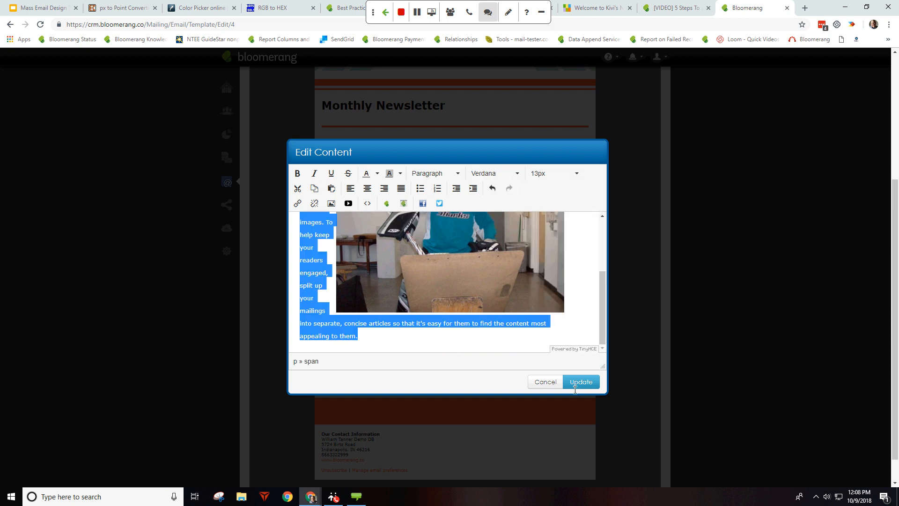
click(581, 381)
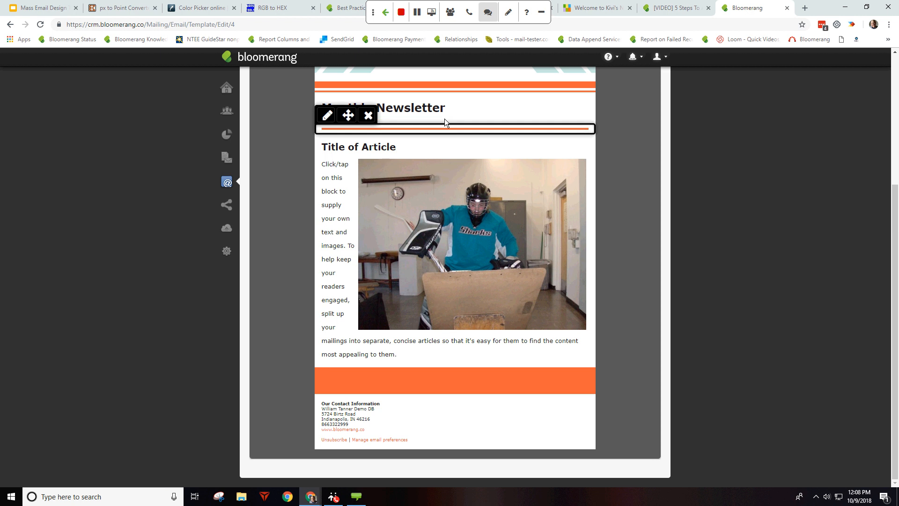
scroll(602, 134, up, 2)
Step: Add a new Article block below the first article with its default title and text
click(575, 107)
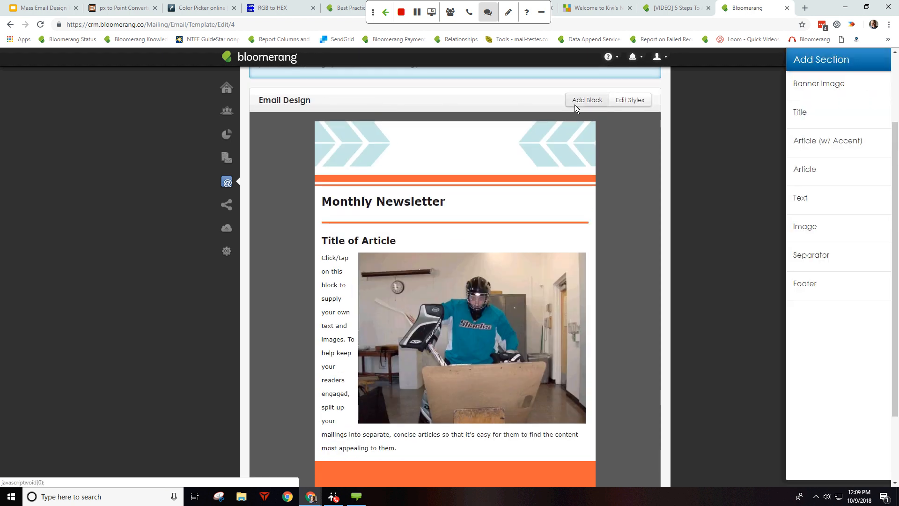
click(869, 174)
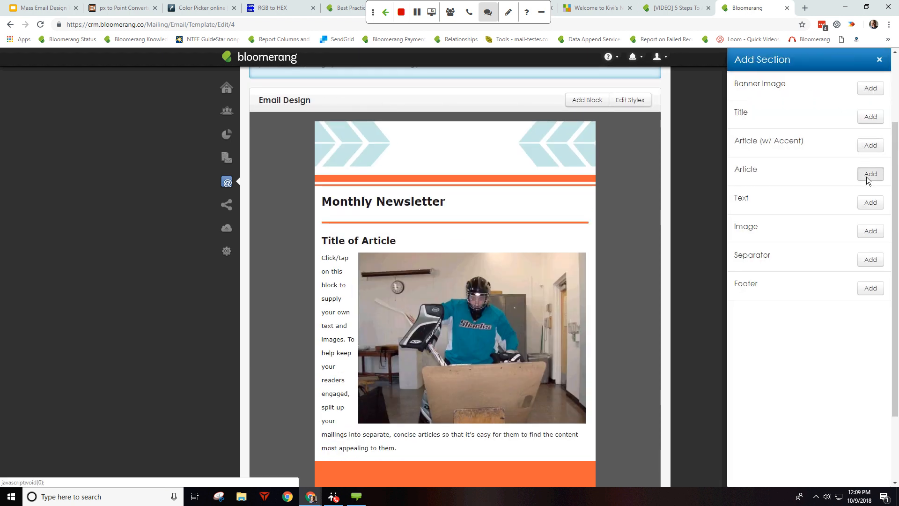
click(438, 323)
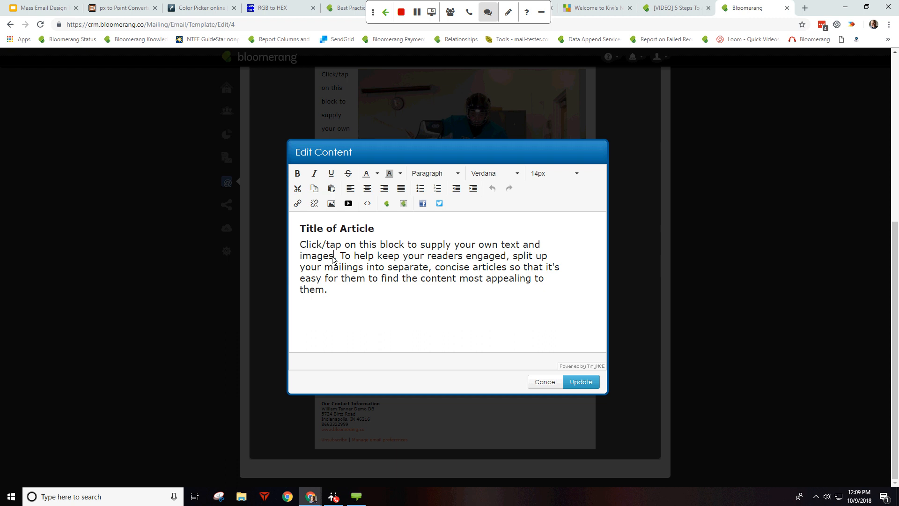
click(554, 381)
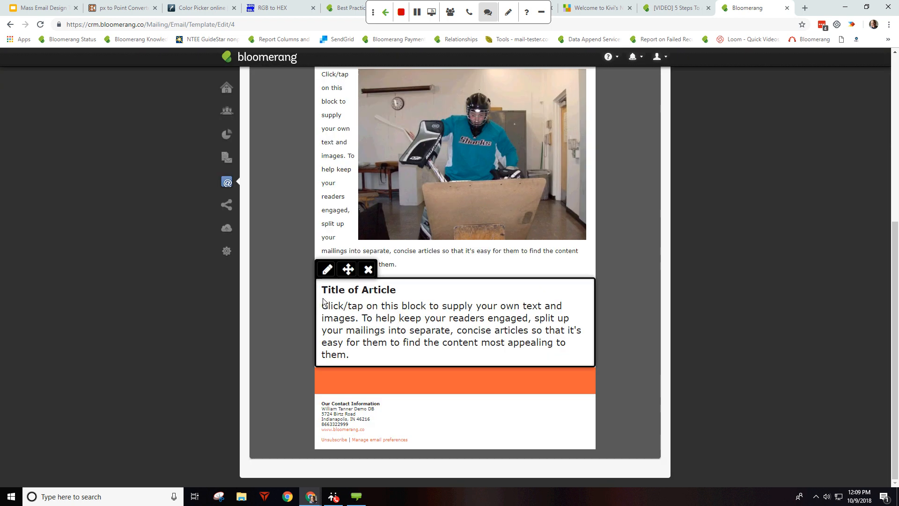
Step: Try 13px on the new article's paragraph, then cancel without keeping the change
drag(322, 298, 417, 339)
click(418, 342)
drag(365, 288, 327, 290)
click(552, 173)
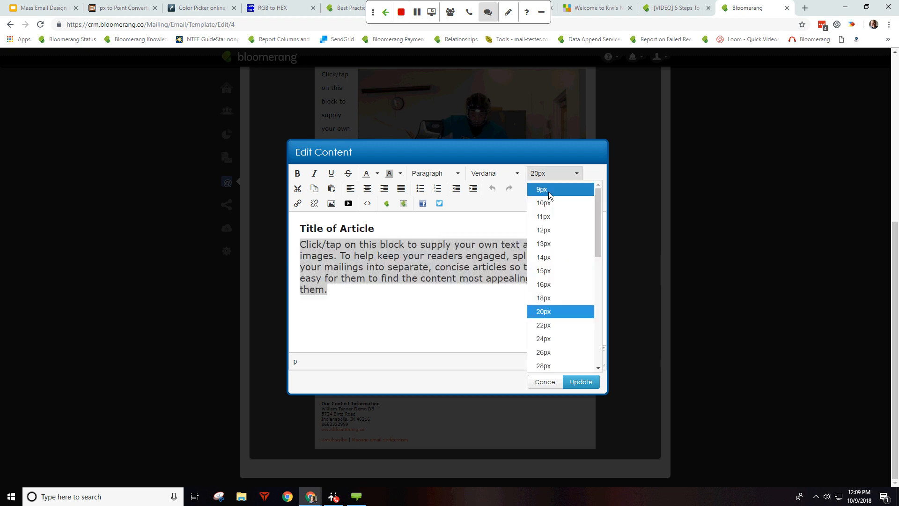
click(549, 243)
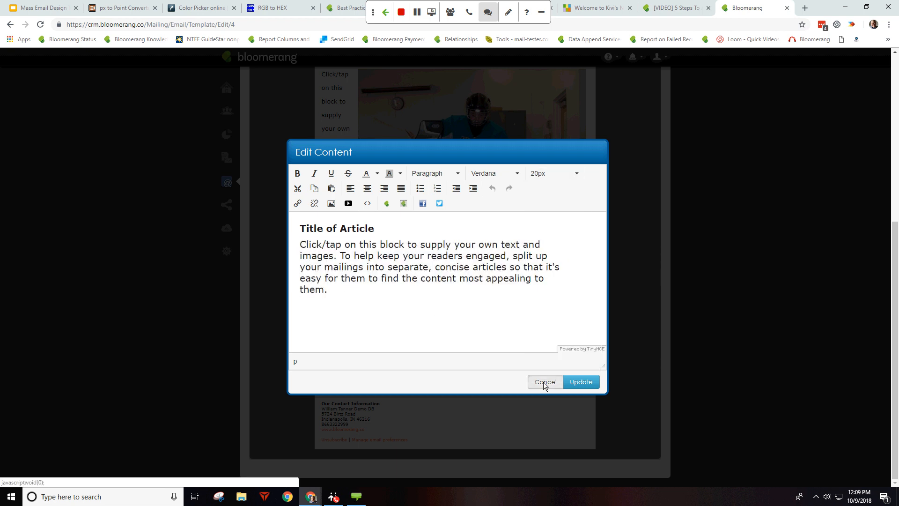
click(544, 381)
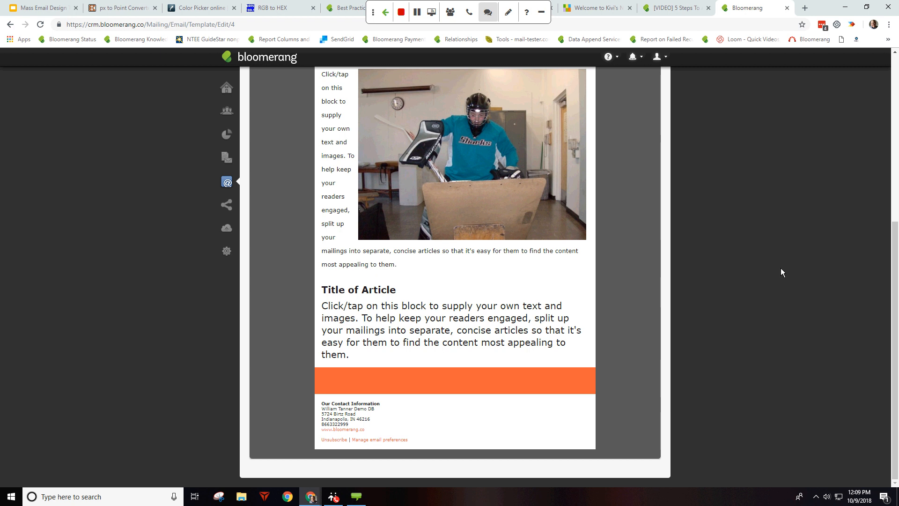
scroll(343, 300, up, 3)
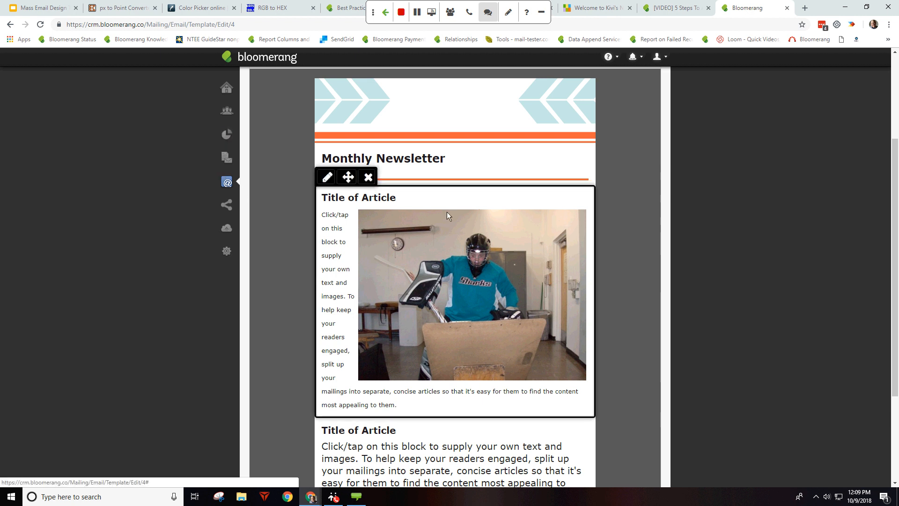
Step: Insert the Peeling-Sticker.png Donate Now image at the top of the first article
click(449, 246)
click(330, 203)
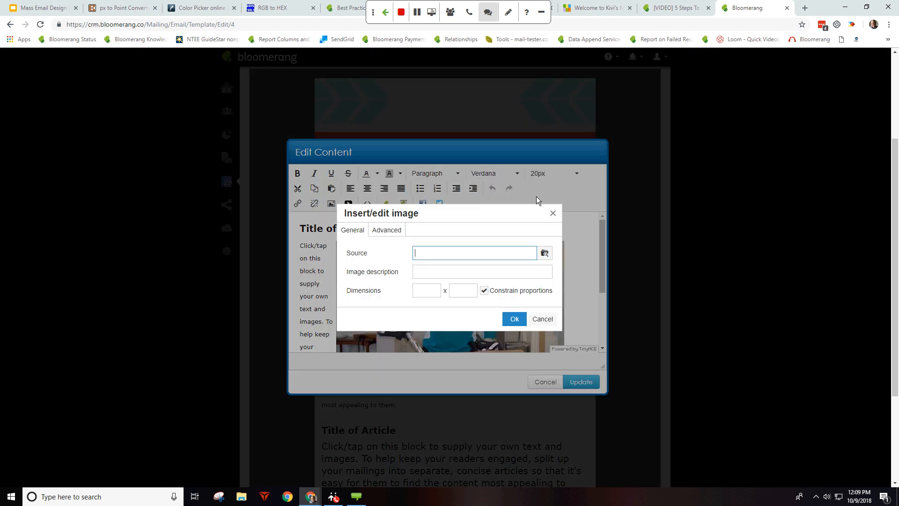
click(396, 232)
click(352, 229)
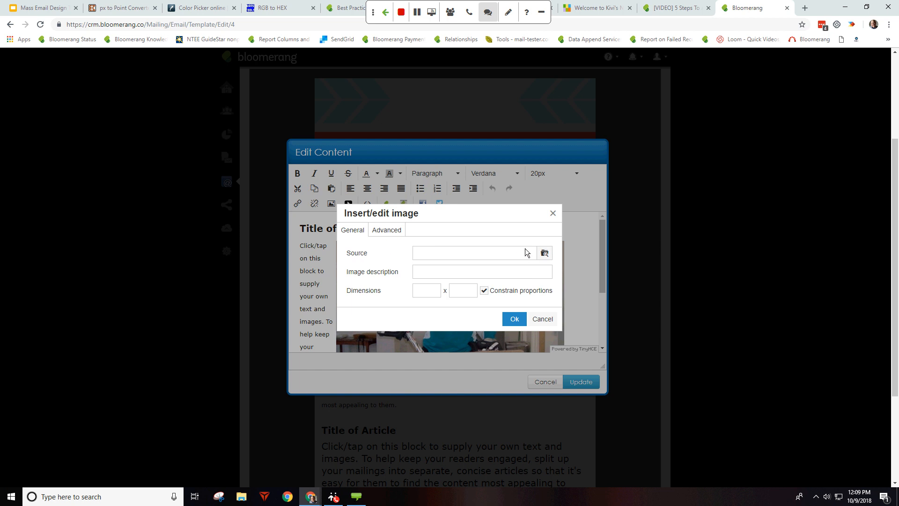
click(545, 255)
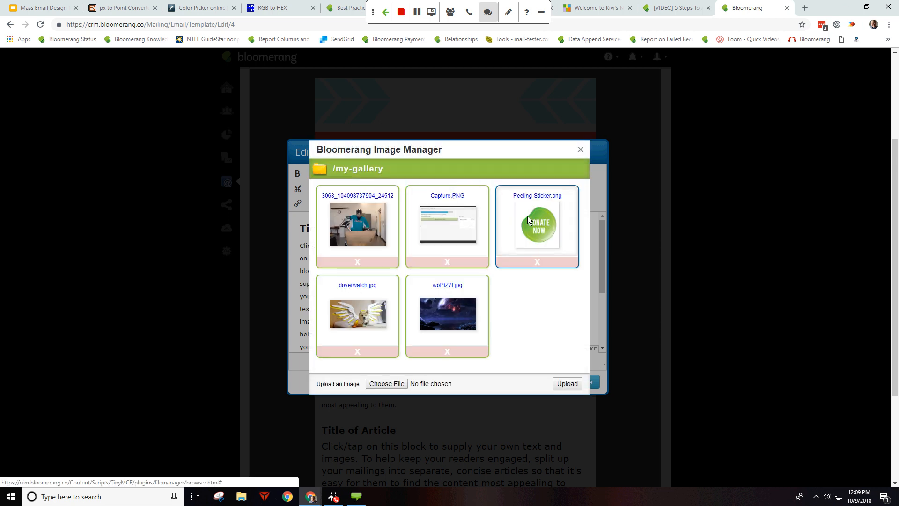
click(538, 208)
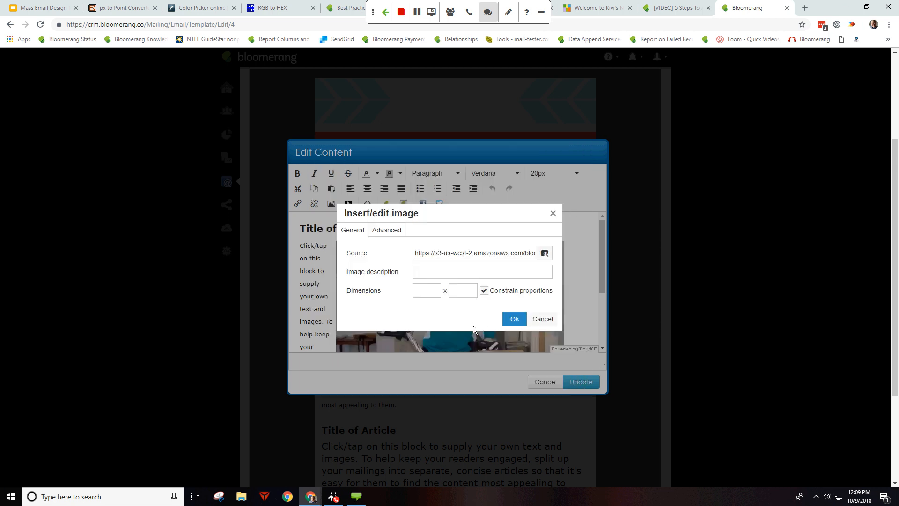
click(515, 316)
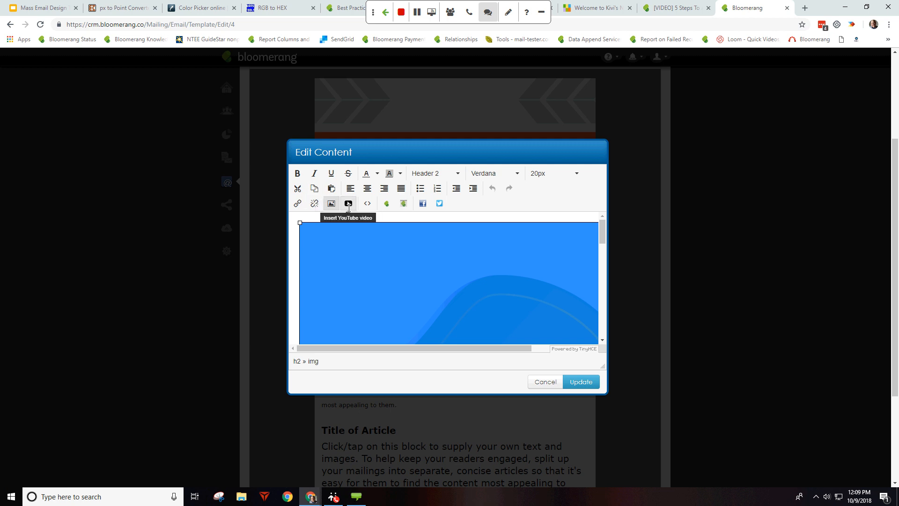
Step: Resize the donate image to a height of 250 and save the article
click(331, 203)
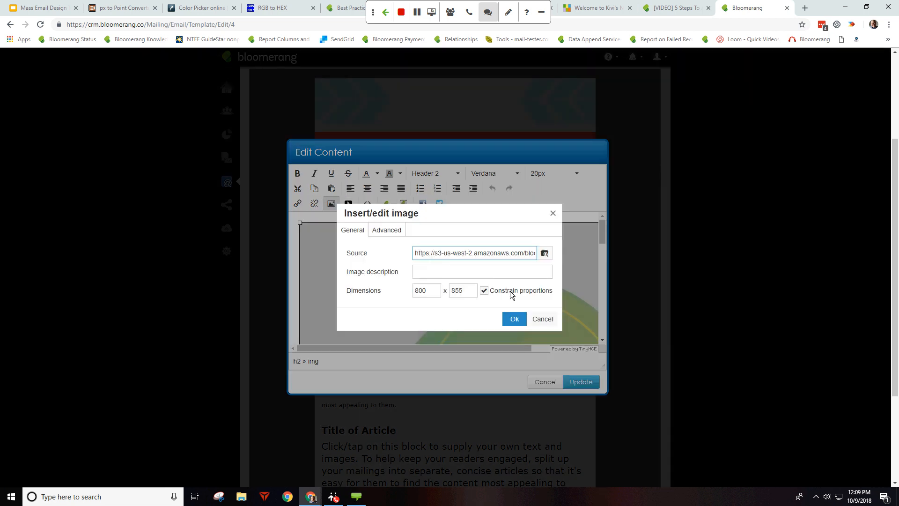
double_click(463, 294)
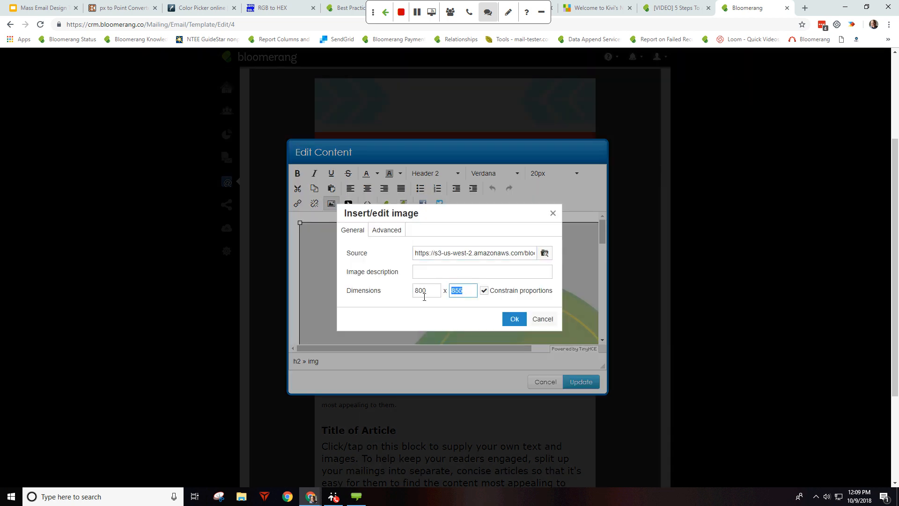
text(250)
click(515, 318)
click(580, 381)
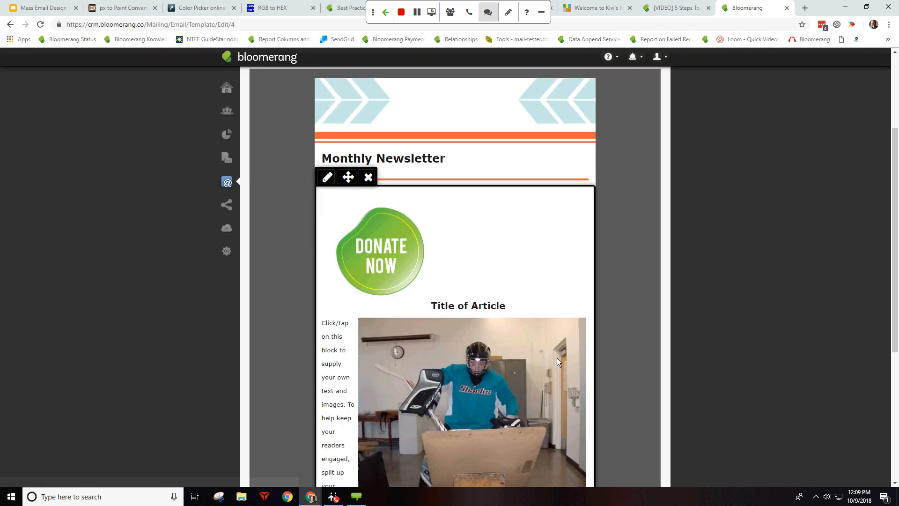
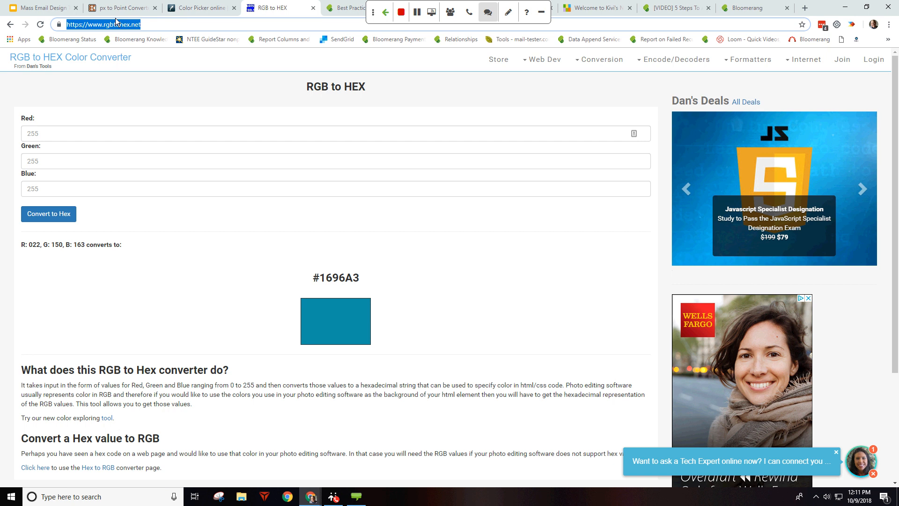
Step: Copy the rgbtohex.net converter address and switch back to the Bloomerang Edit Content dialog
right_click(115, 27)
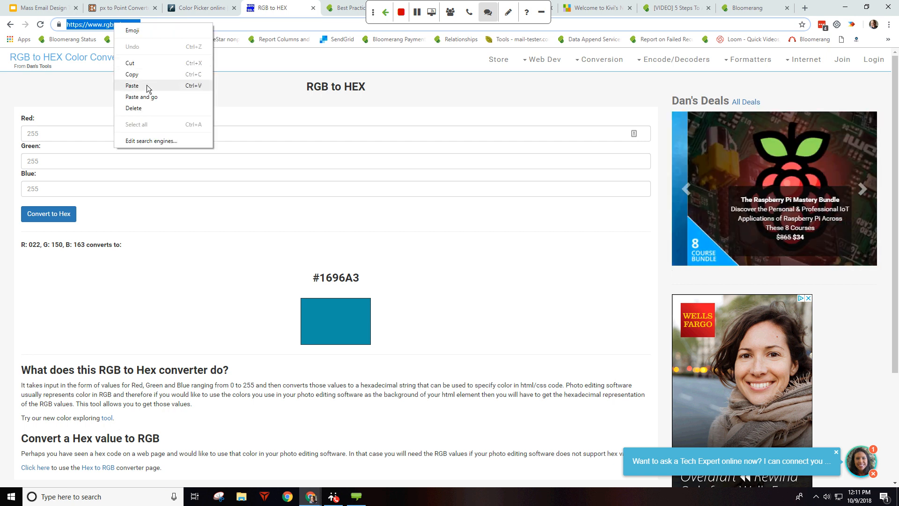
click(150, 72)
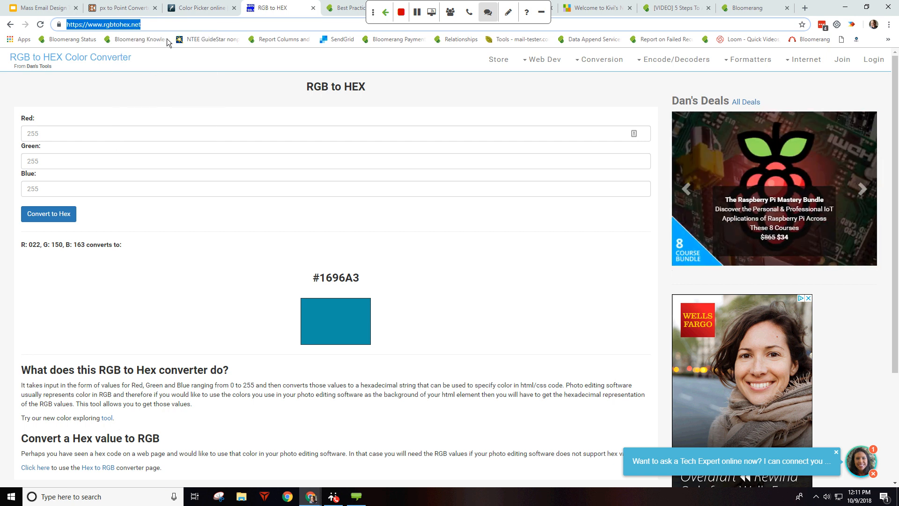
click(343, 8)
click(728, 8)
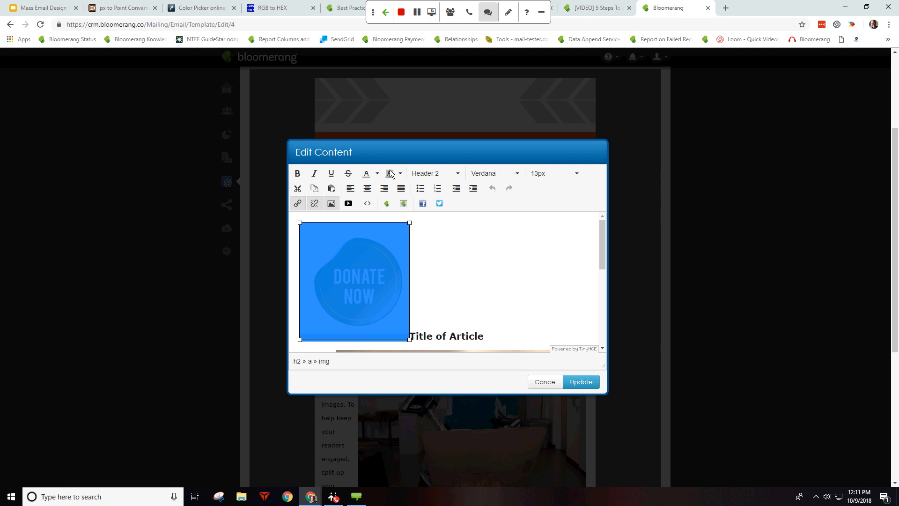
click(302, 204)
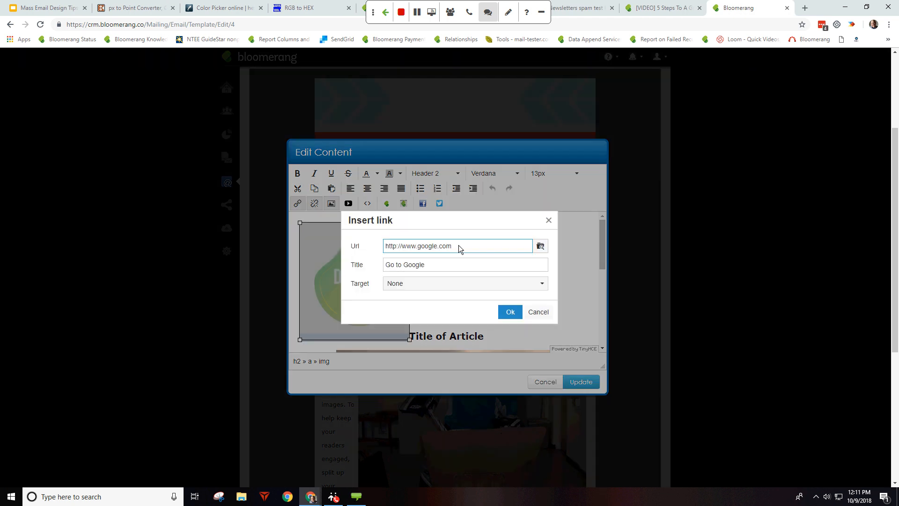
triple_click(435, 249)
key(ctrl+v)
triple_click(458, 270)
text(hex cl)
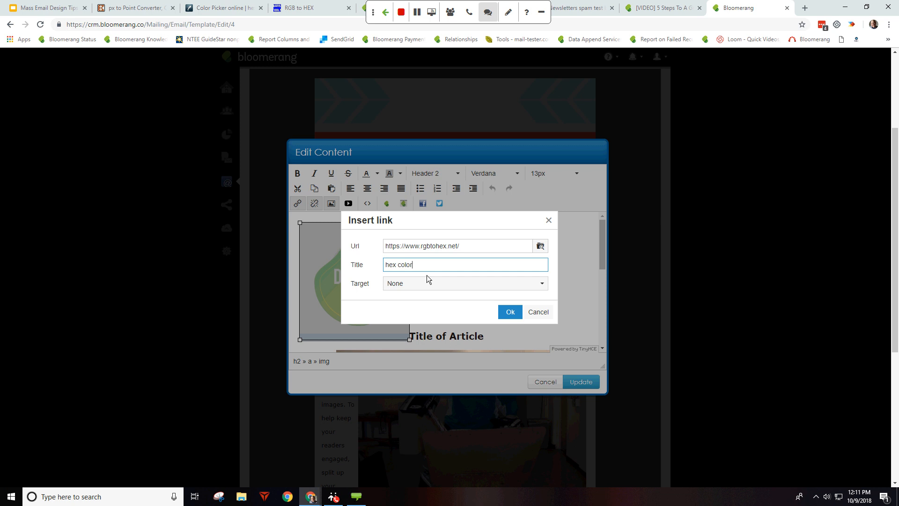
key(Return)
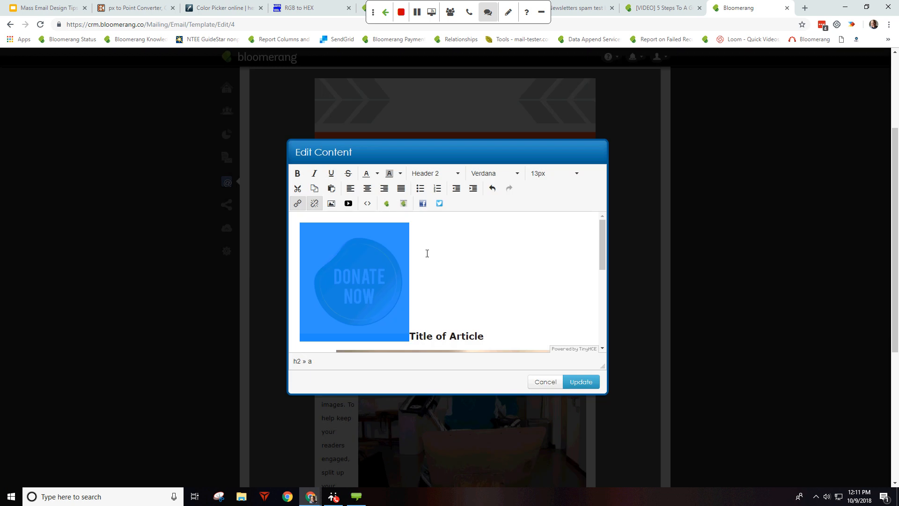
click(581, 382)
click(361, 246)
click(322, 234)
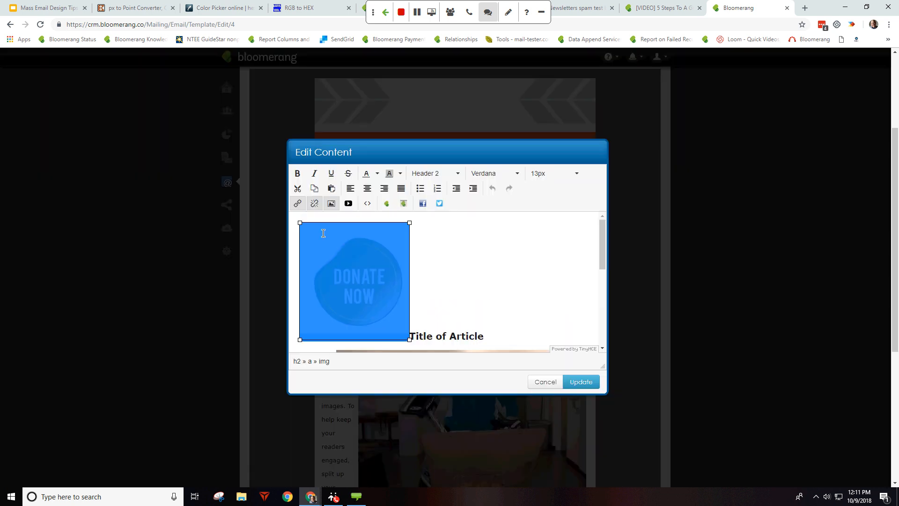
Step: Open the image's link in a new tab, leave the editor, and close both Payment Processing tabs
right_click(370, 254)
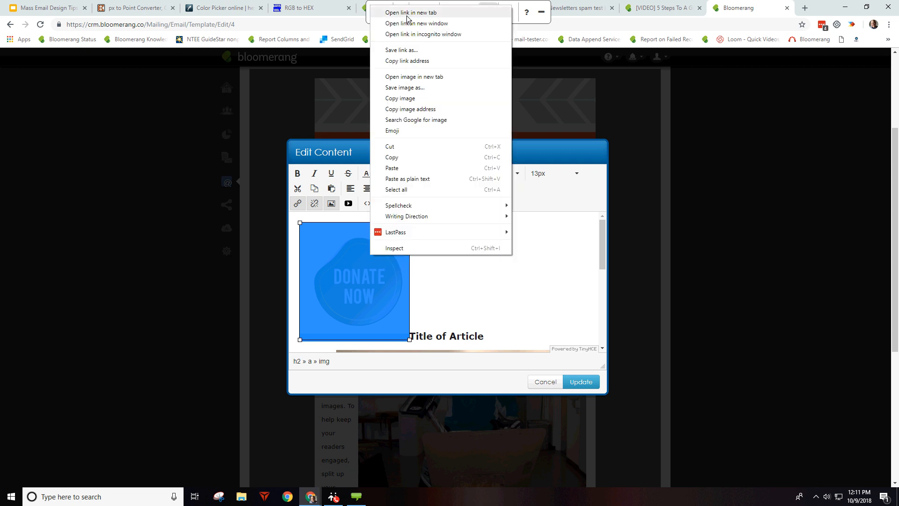
click(407, 15)
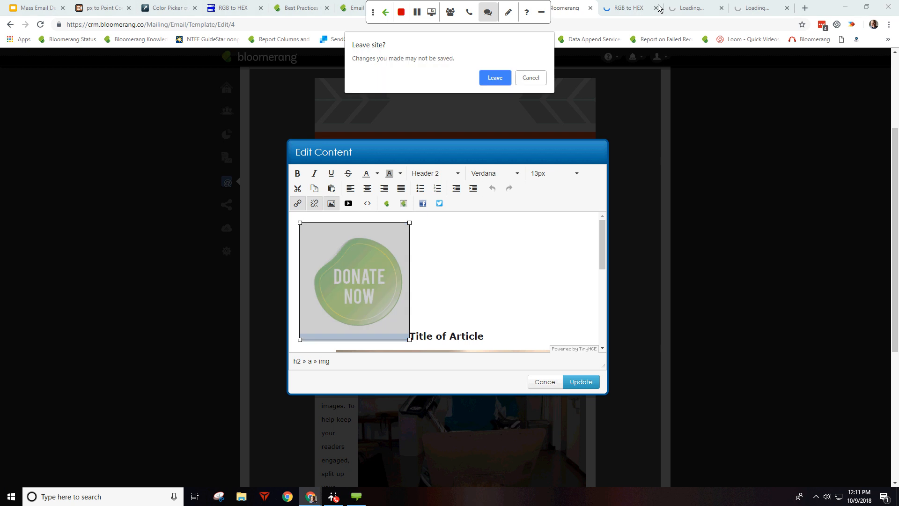
click(507, 78)
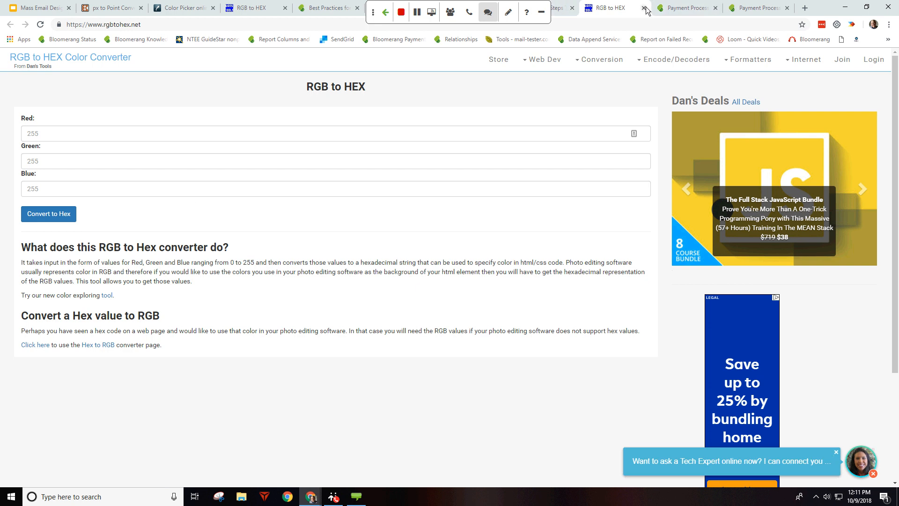
click(720, 11)
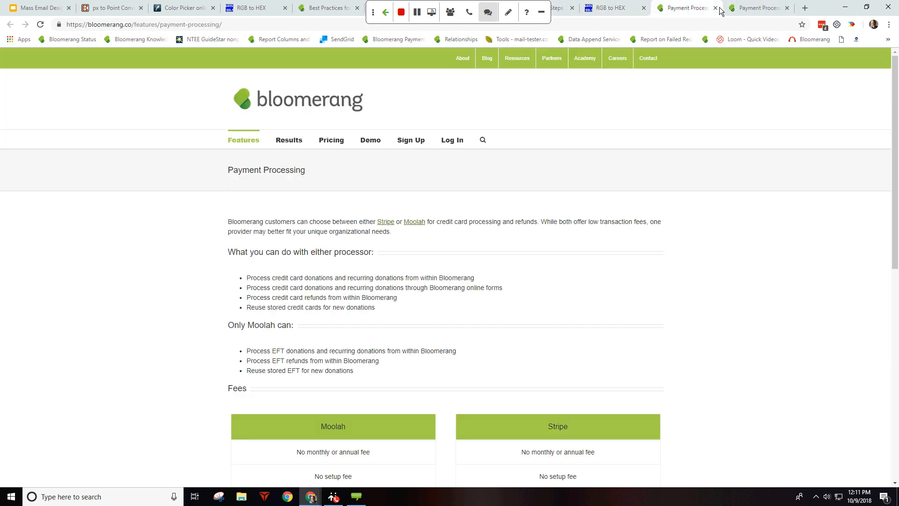
click(720, 10)
click(720, 10)
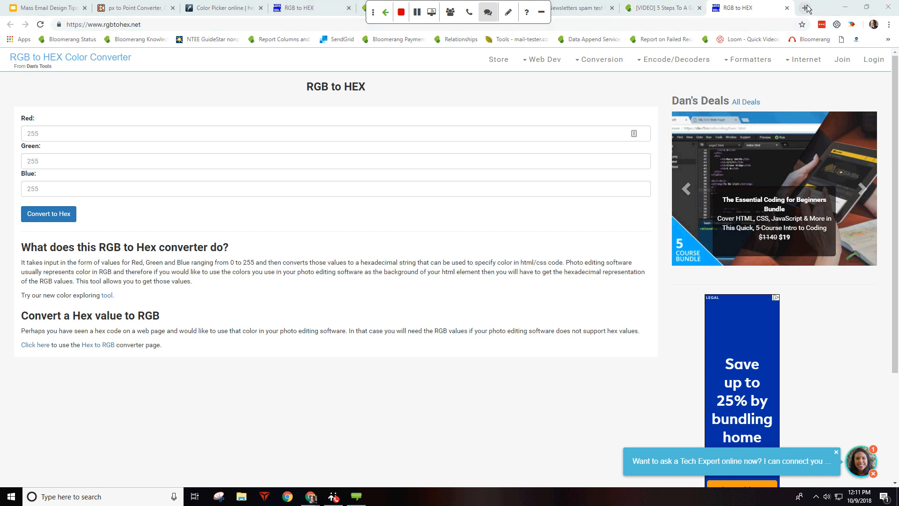
Step: Go to bloomerang.co in a new tab and log in with the saved account
click(805, 8)
click(342, 249)
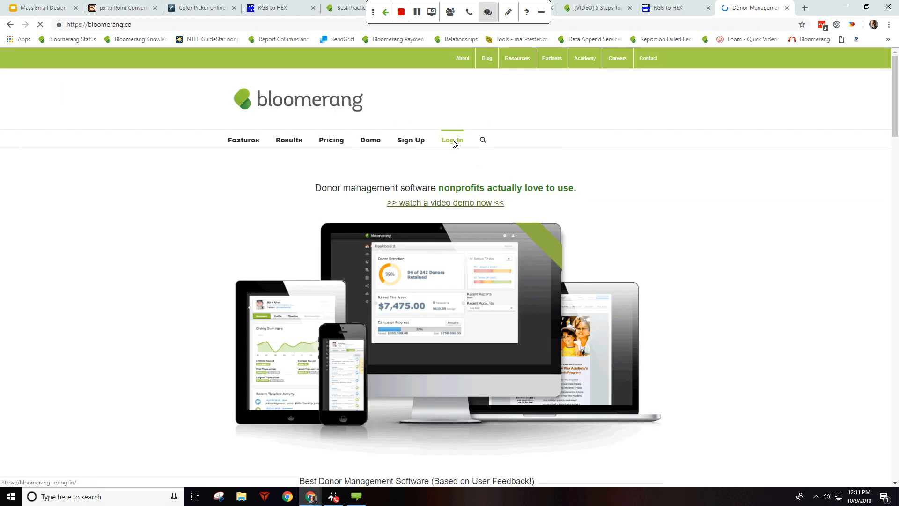
click(453, 139)
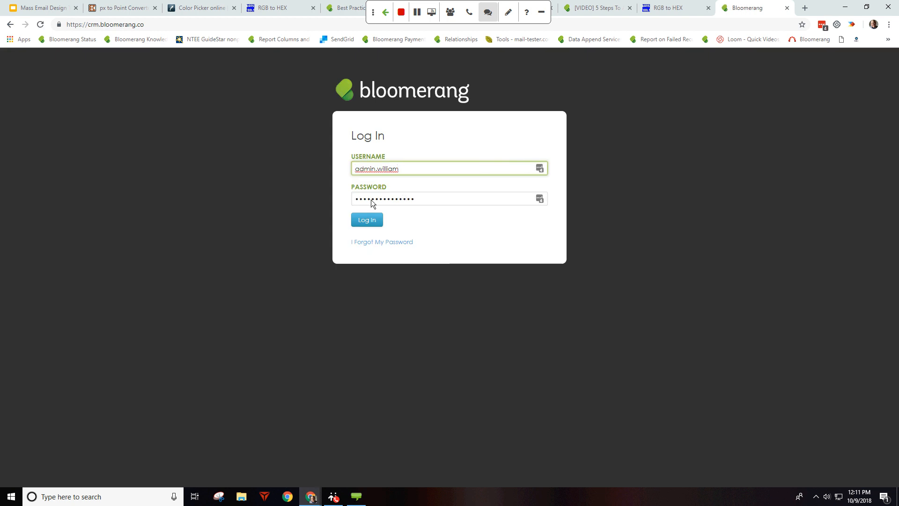
click(539, 167)
click(422, 298)
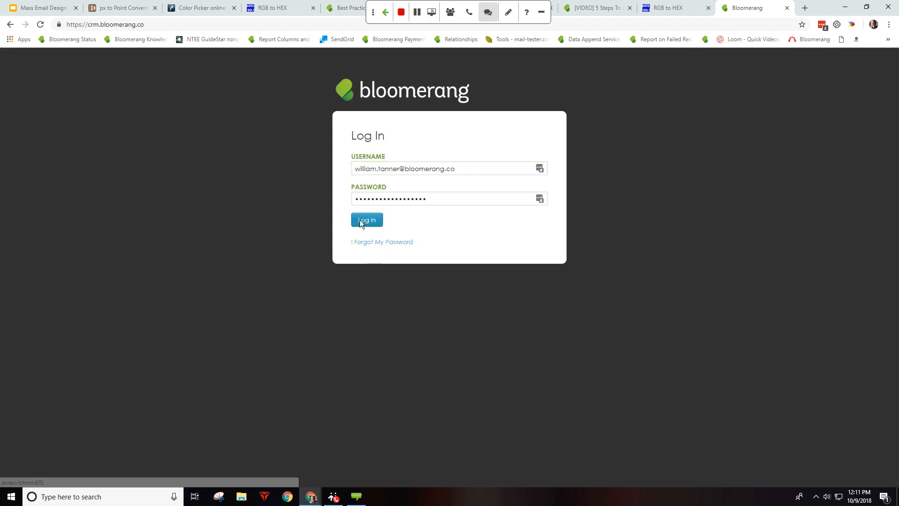
click(367, 220)
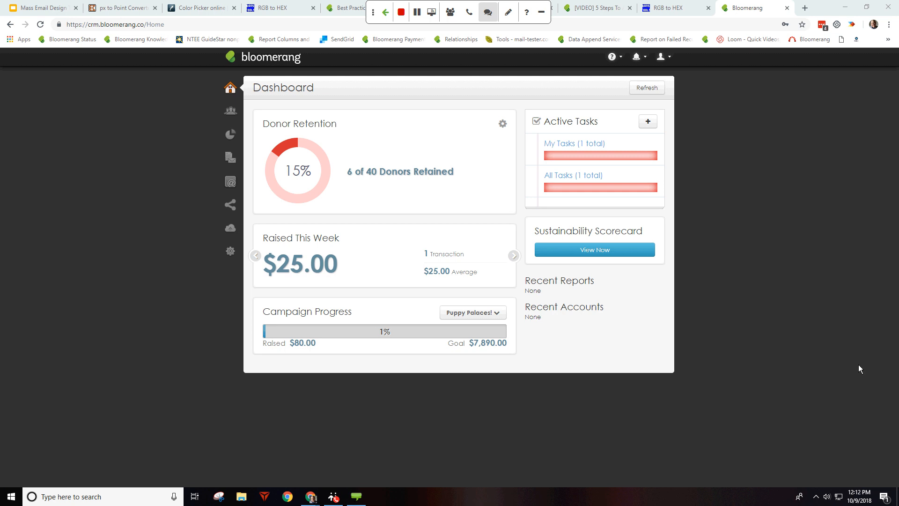
Step: Open the qweq template from Email Templates and delete its top chevron banner block
click(230, 182)
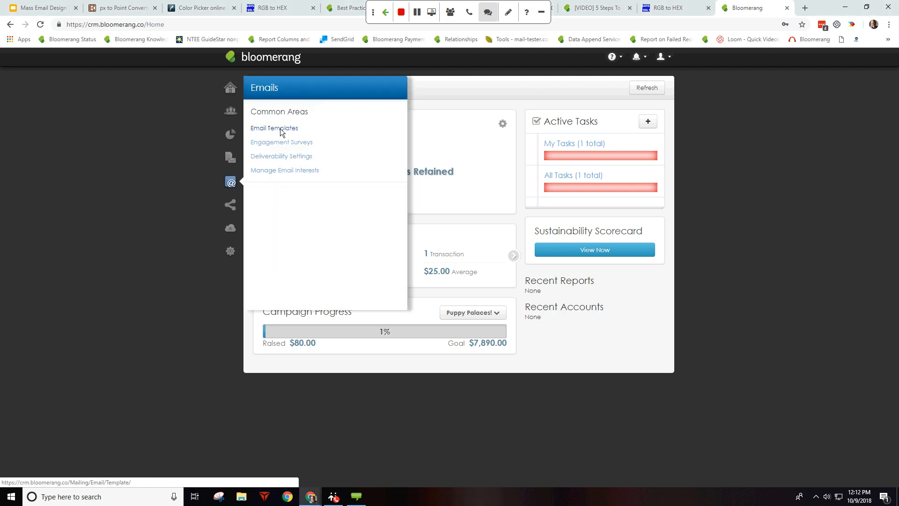
click(281, 130)
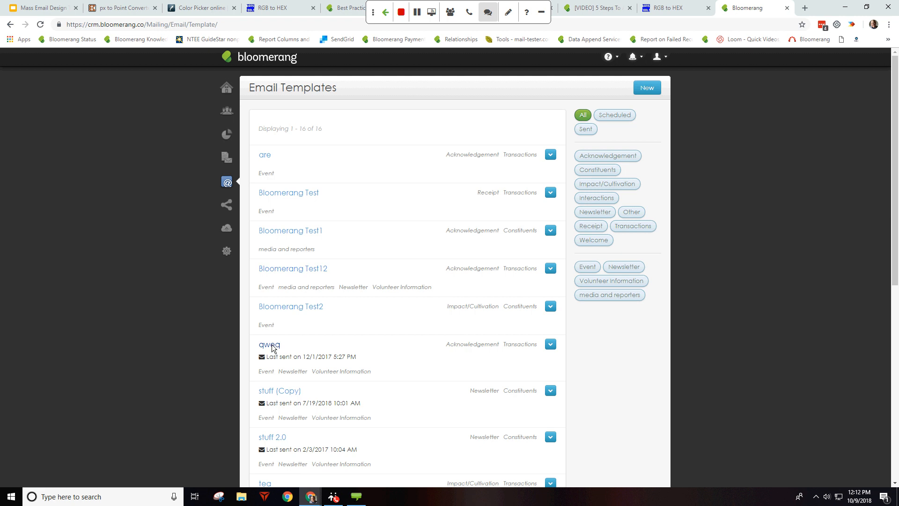
click(320, 344)
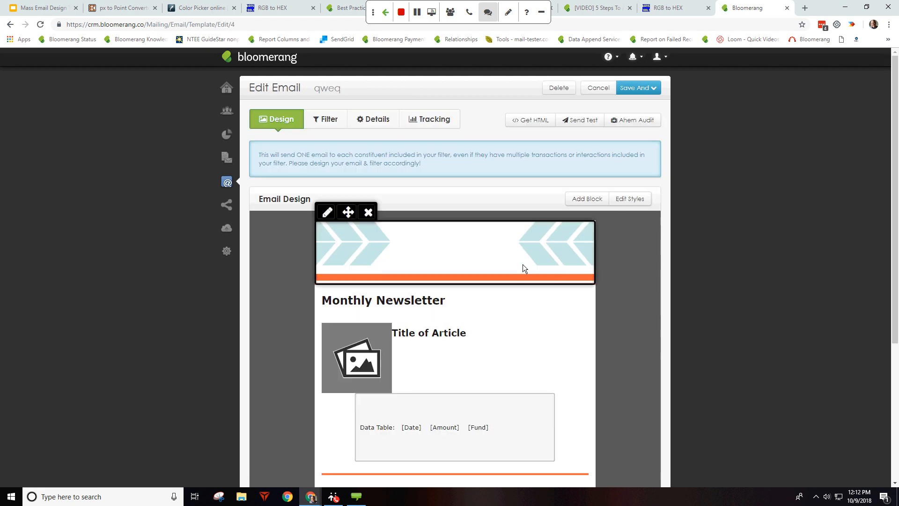
scroll(522, 264, down, 4)
scroll(519, 260, up, 4)
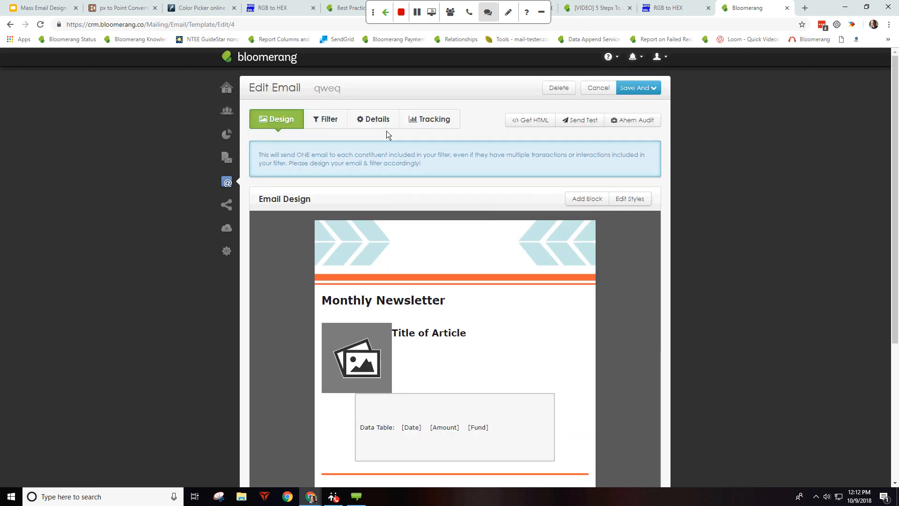
scroll(475, 307, down, 4)
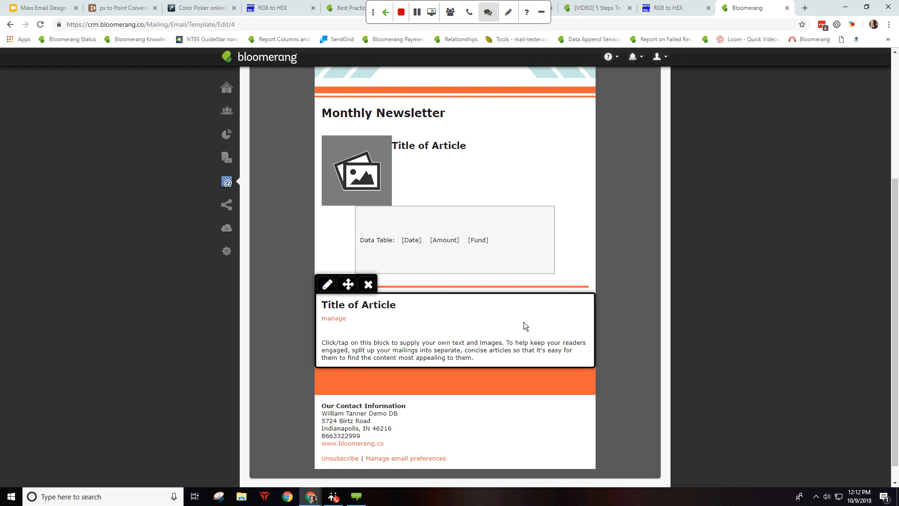
scroll(457, 317, up, 4)
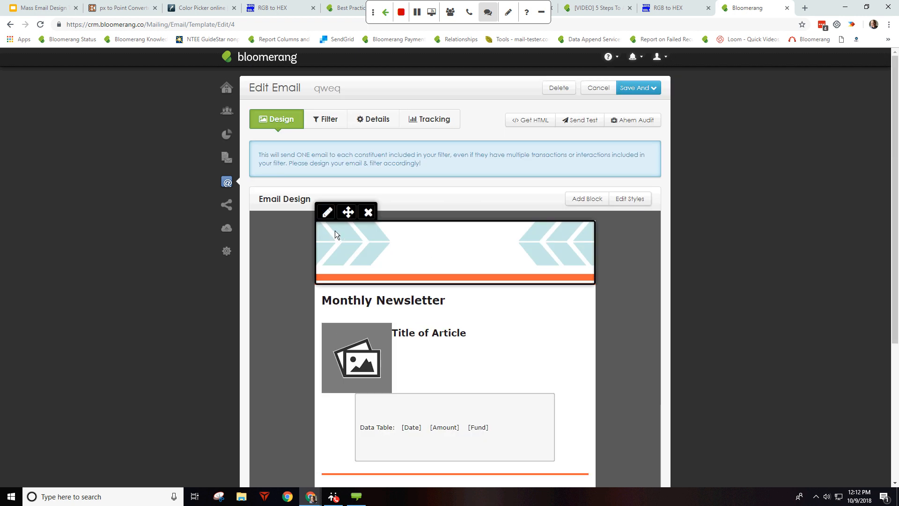
click(367, 212)
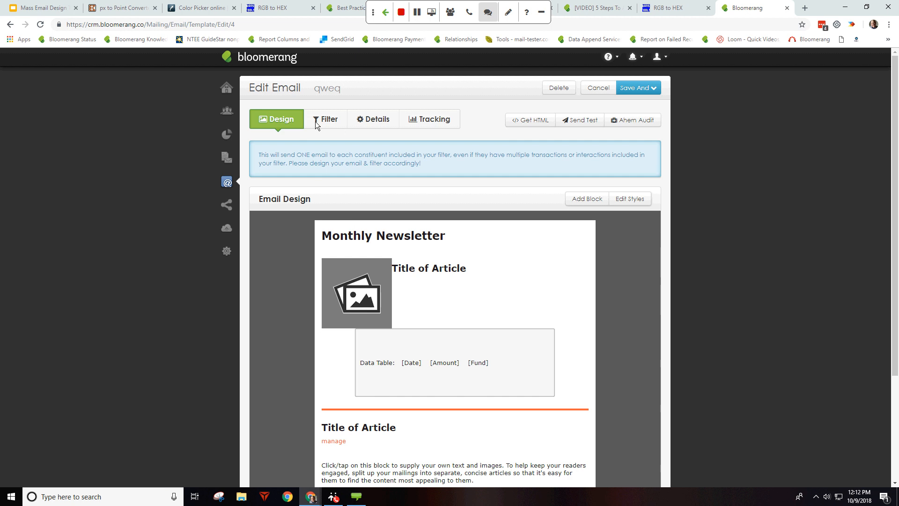
Step: Add a separator section and drop it directly below the Monthly Newsletter heading
click(404, 246)
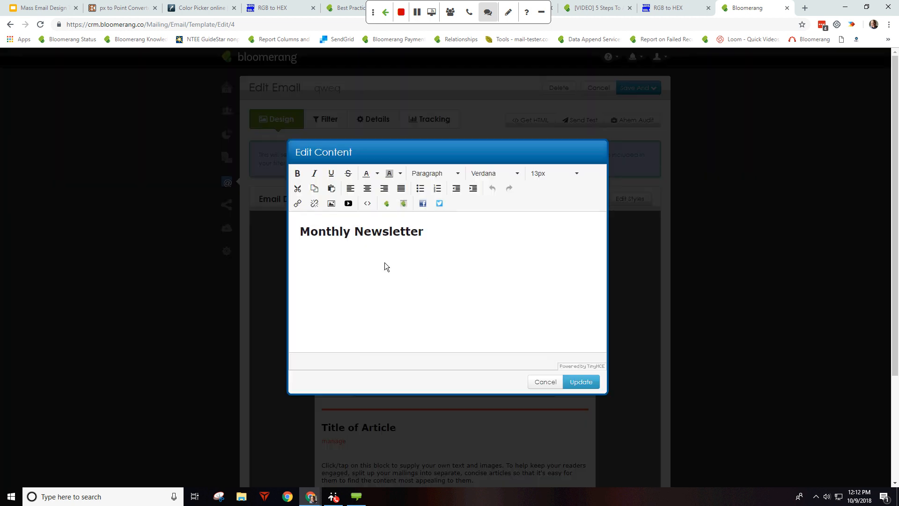
click(547, 385)
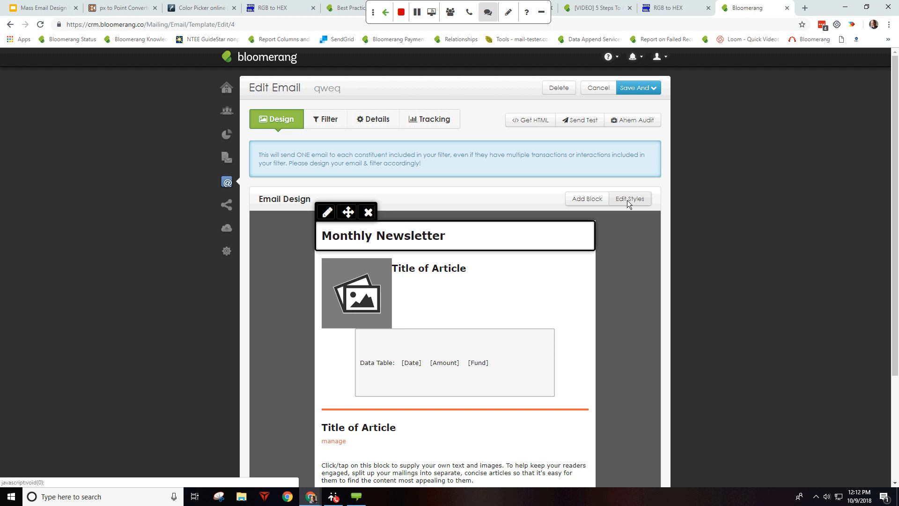
click(629, 201)
click(587, 199)
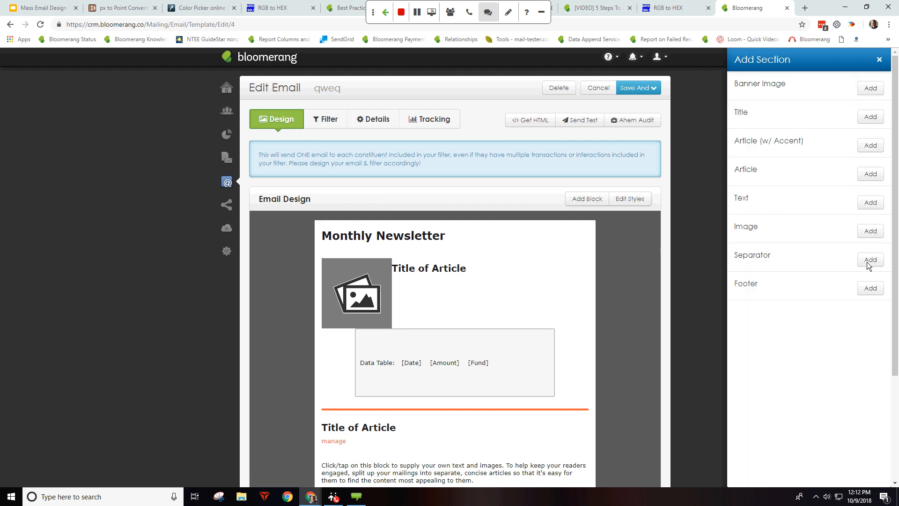
click(866, 262)
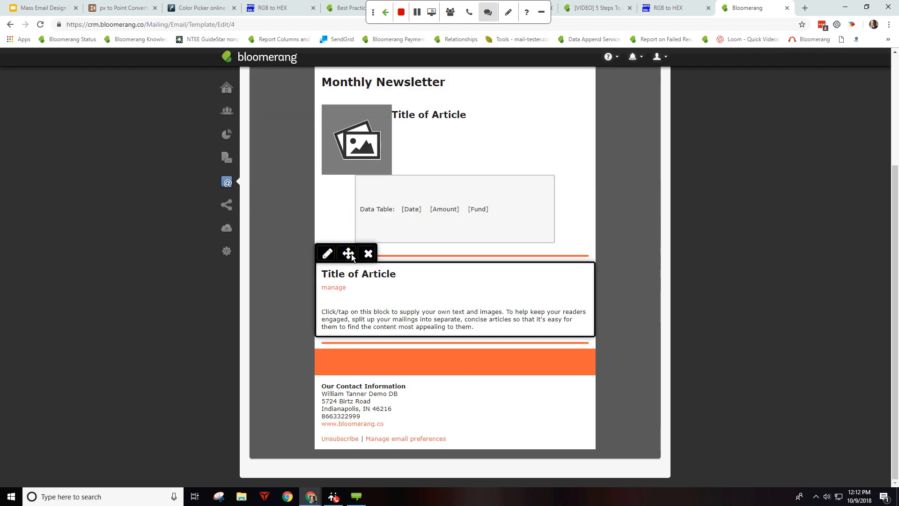
click(343, 330)
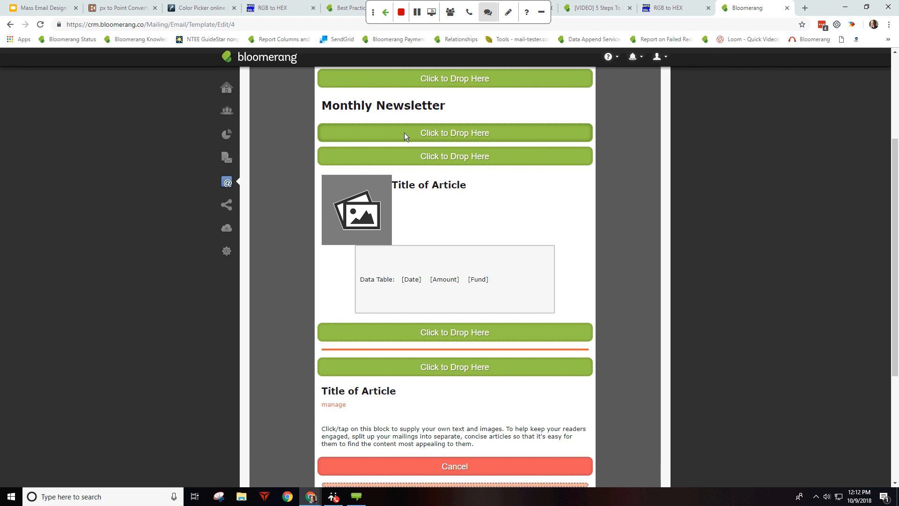
click(406, 133)
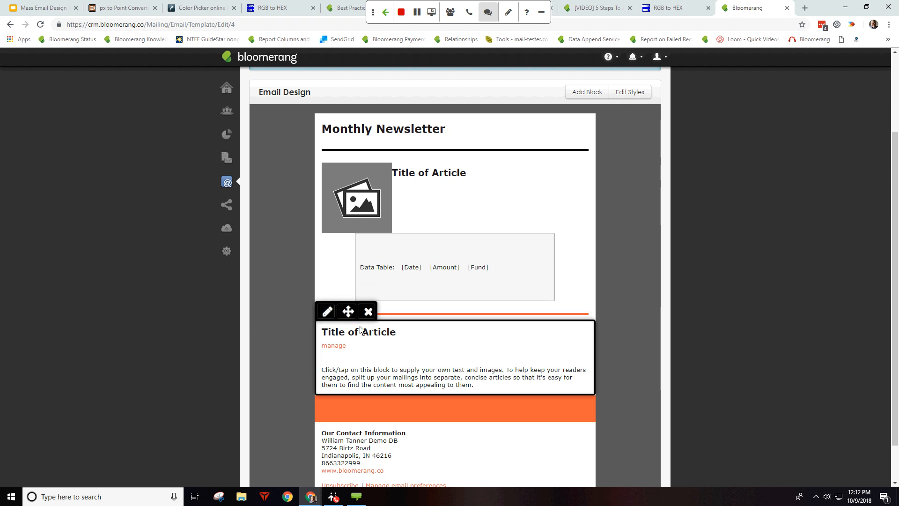
click(372, 411)
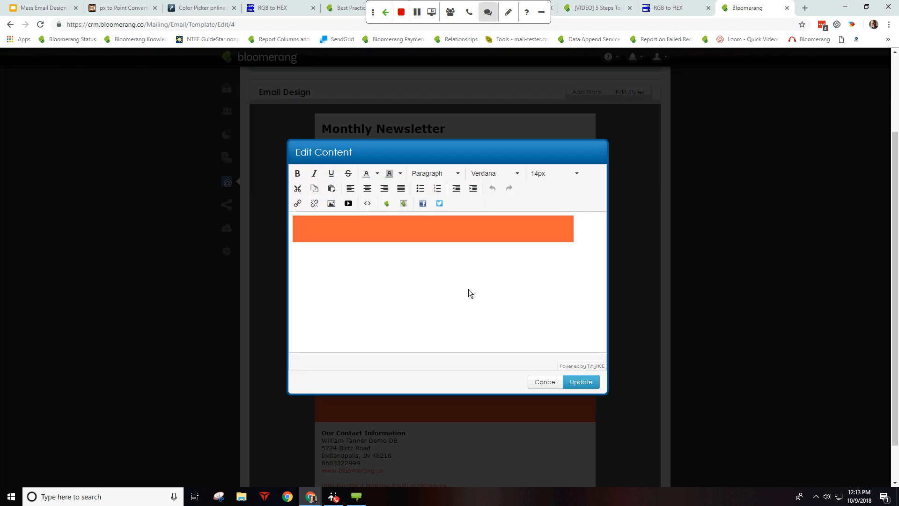
click(545, 383)
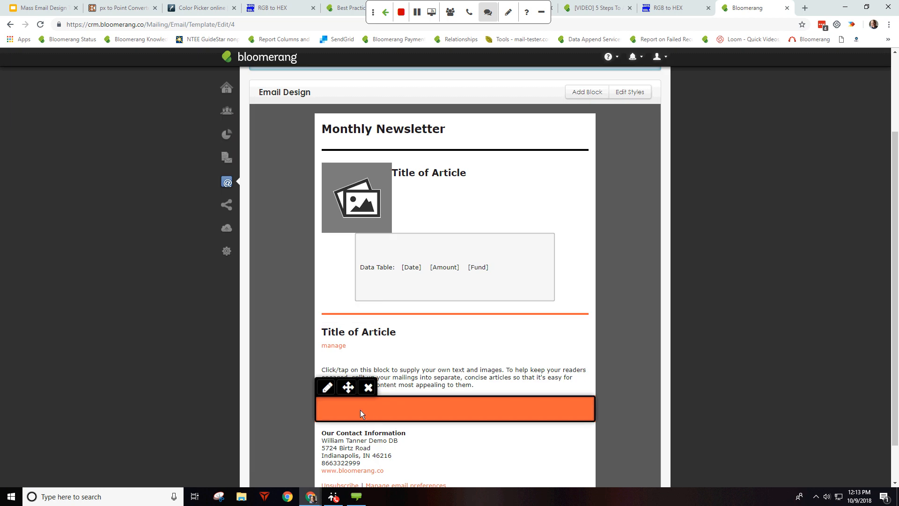
click(360, 409)
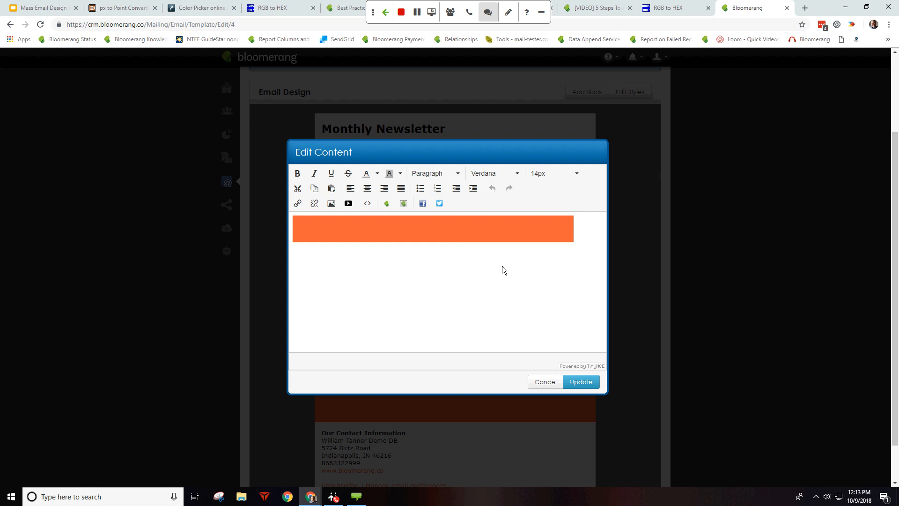
click(546, 382)
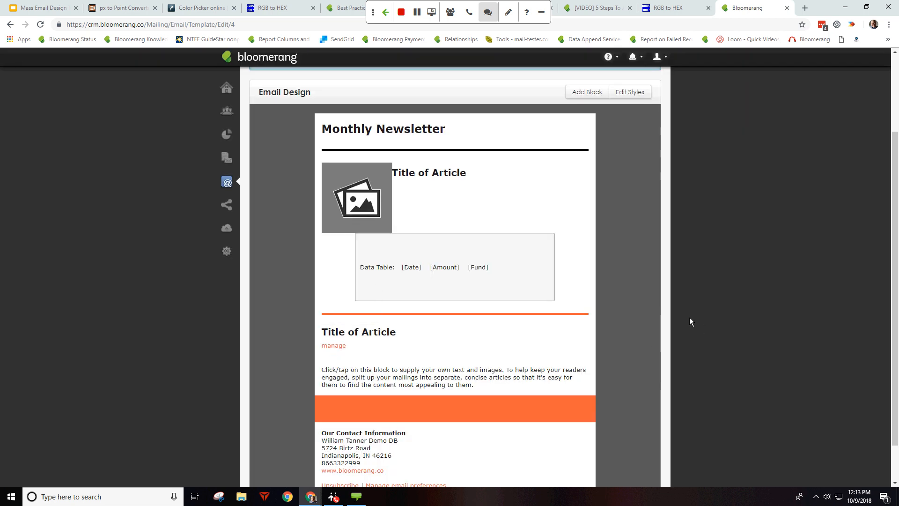
mouse_move(370, 400)
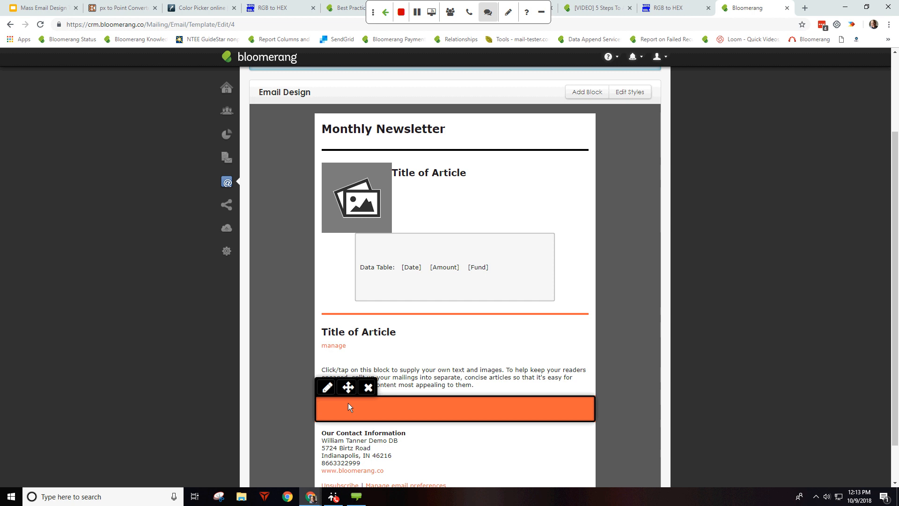
mouse_move(476, 270)
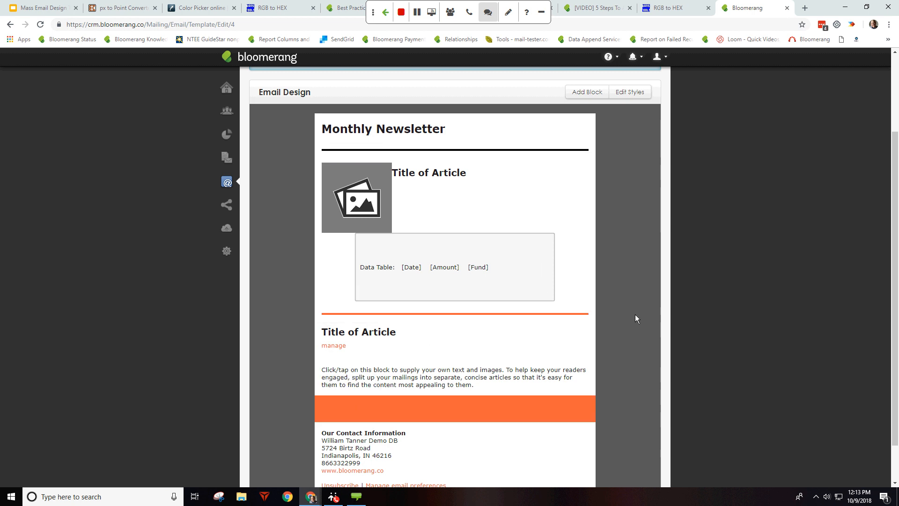
mouse_move(531, 317)
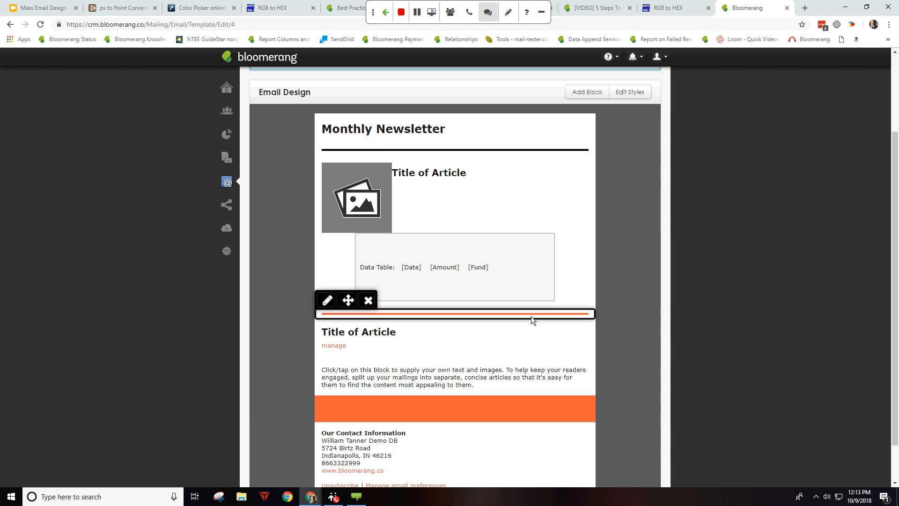
Step: Scroll down the qweq design and choose View All Settings from the Settings gear flyout
mouse_move(478, 319)
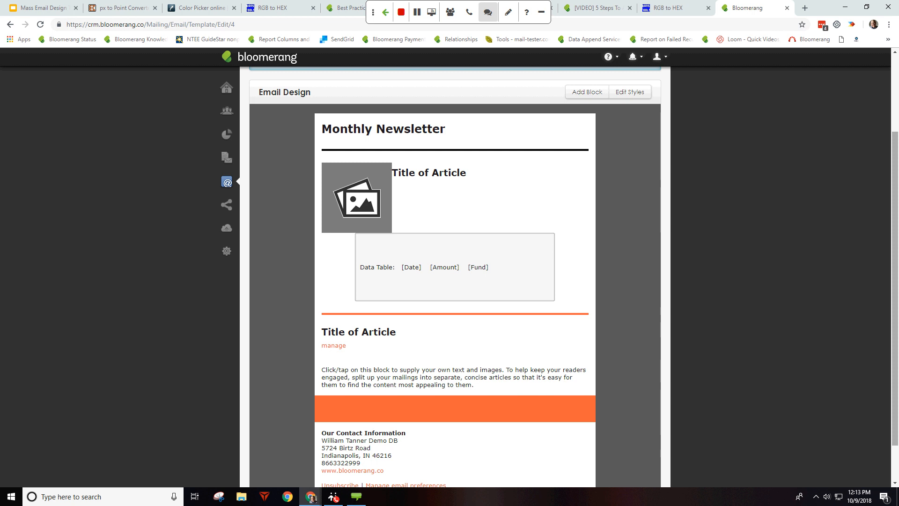
scroll(470, 408, down, 1)
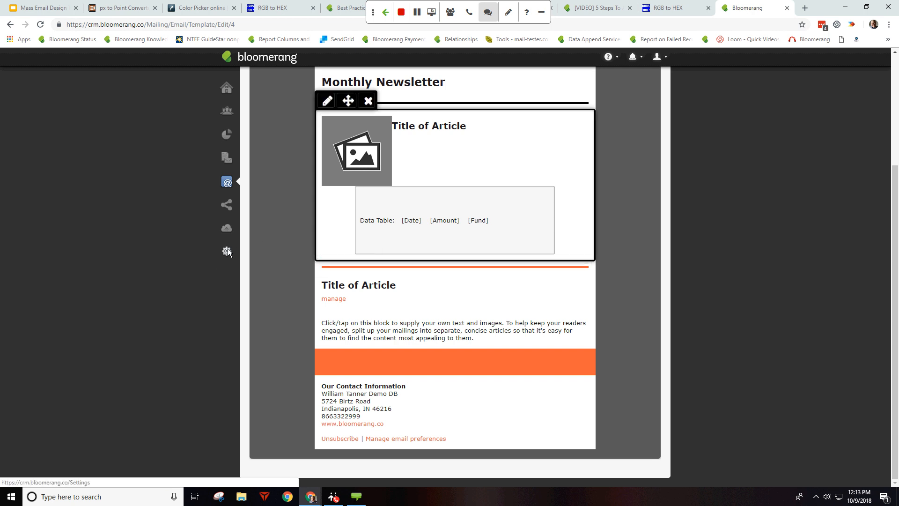
mouse_move(228, 252)
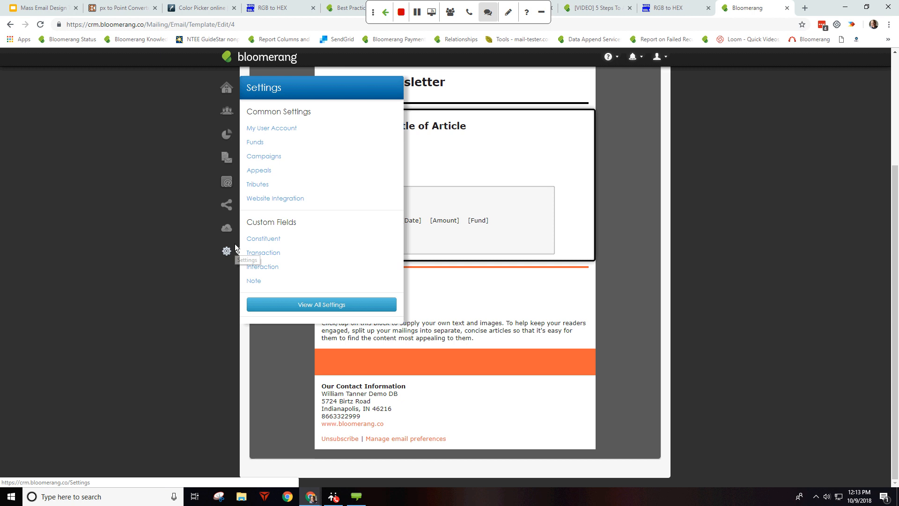
click(308, 305)
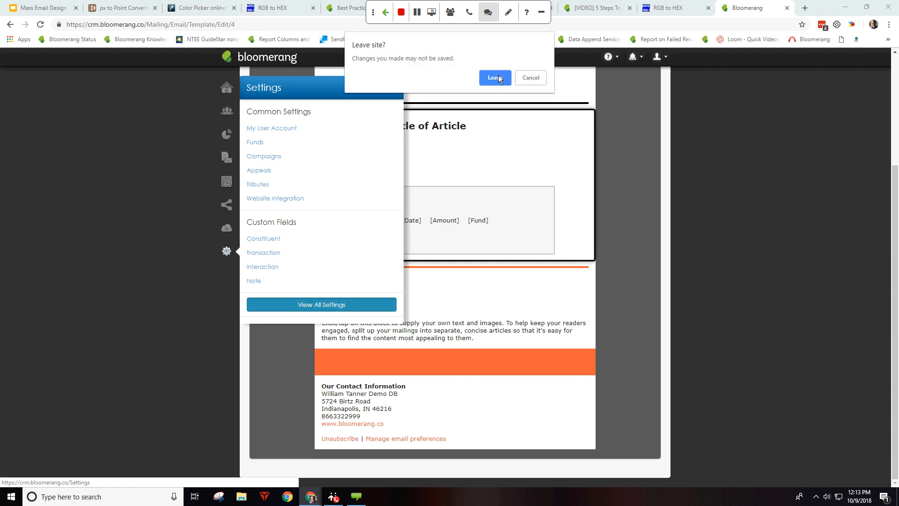
Step: Leave the unsaved qweq email, look over the settings page, then open Email Templates
click(499, 77)
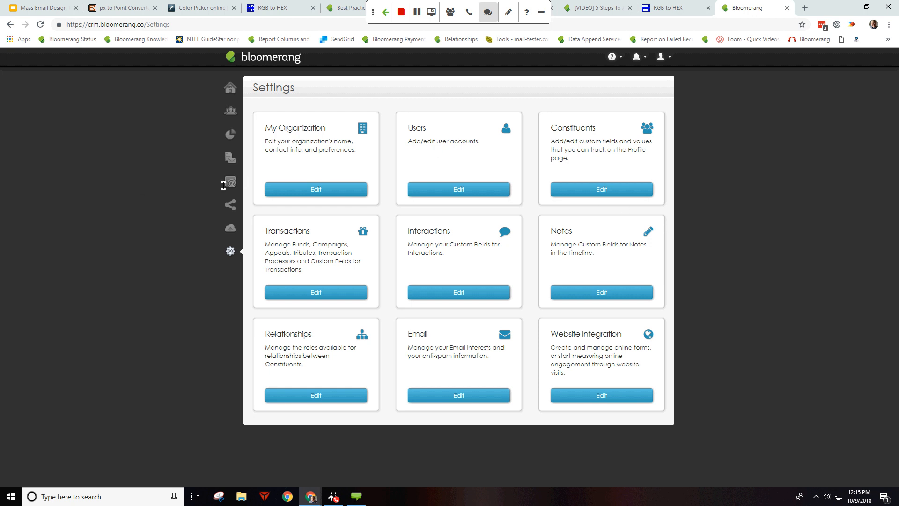
mouse_move(229, 182)
click(287, 129)
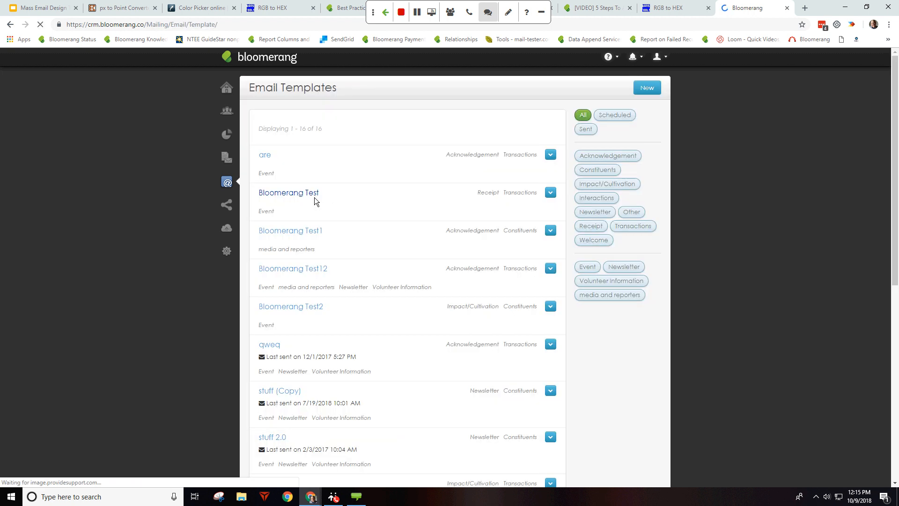
Step: Open the 'Bloomerang Test' template and scroll to the top of its design
click(311, 195)
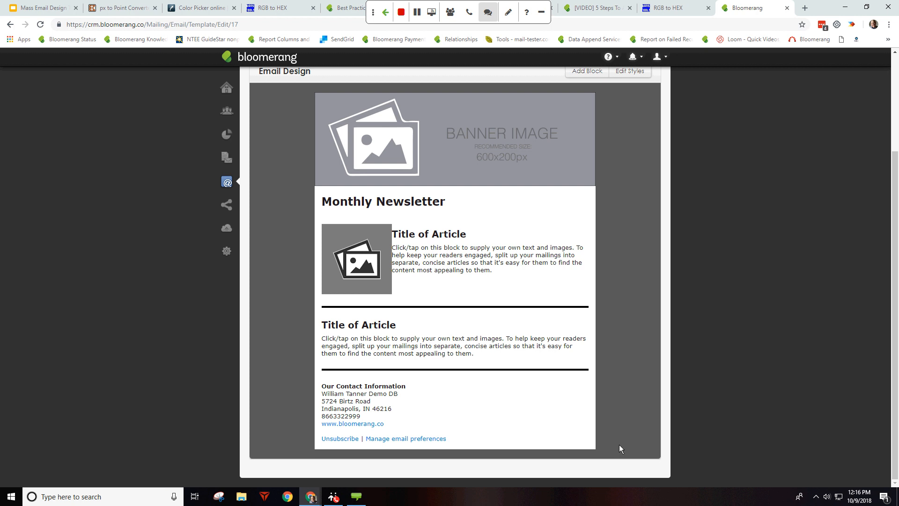
scroll(257, 301, up, 3)
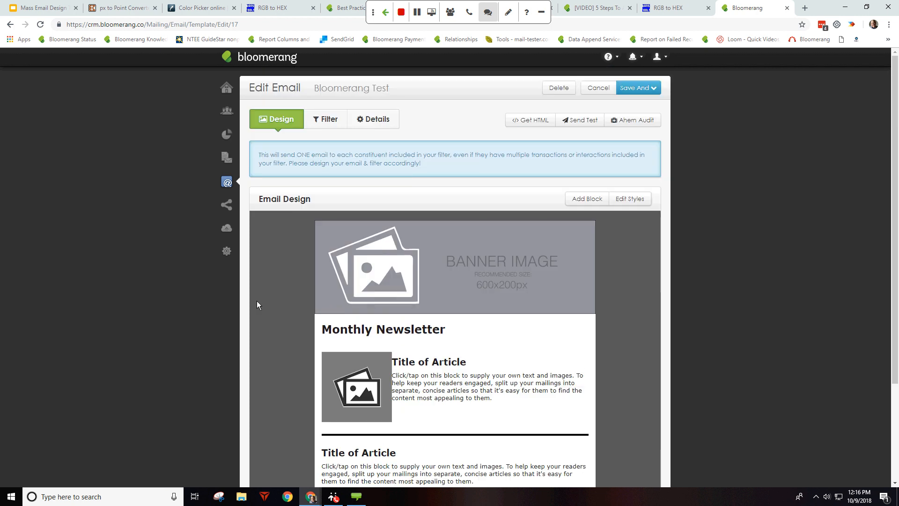
click(369, 123)
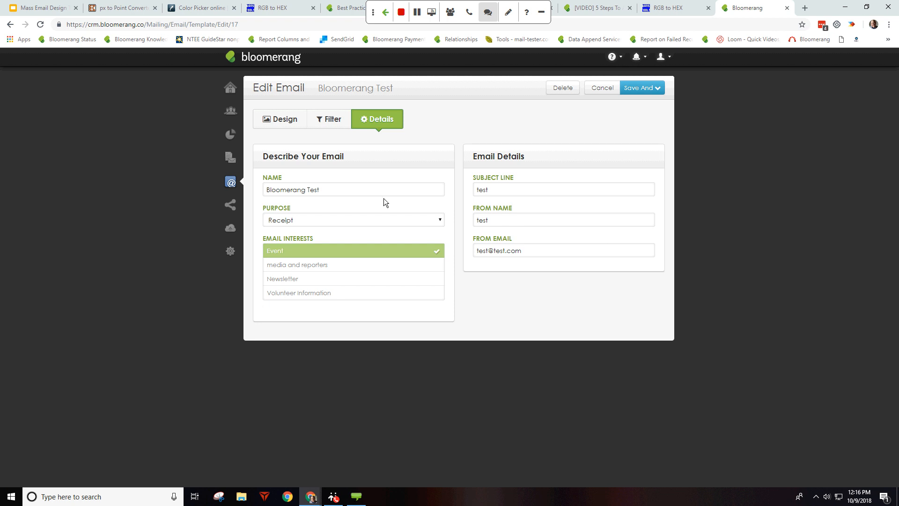
drag(331, 190, 256, 198)
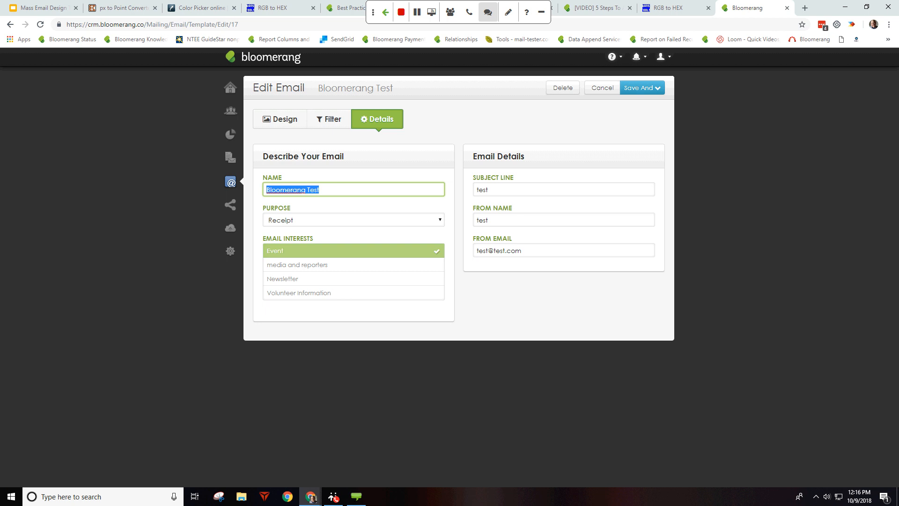
click(328, 120)
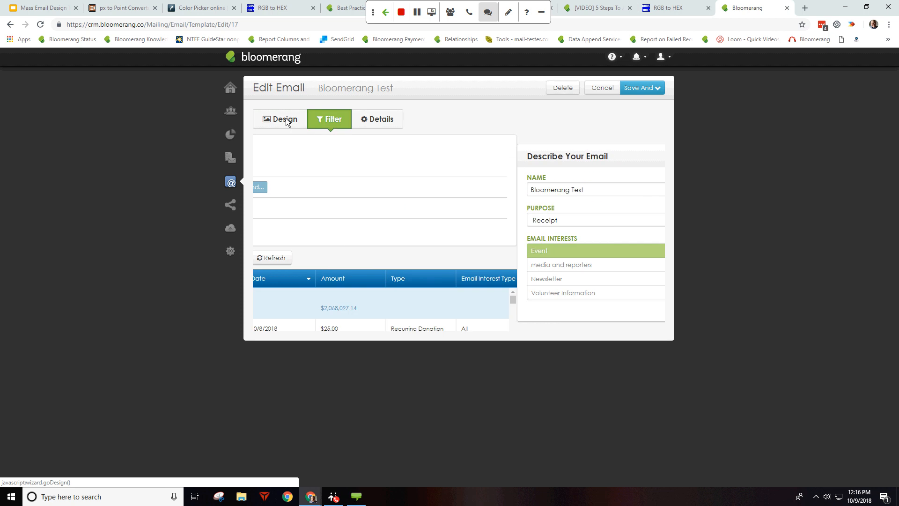
click(286, 121)
Step: Move the second article block down beneath the first article
scroll(434, 242, down, 3)
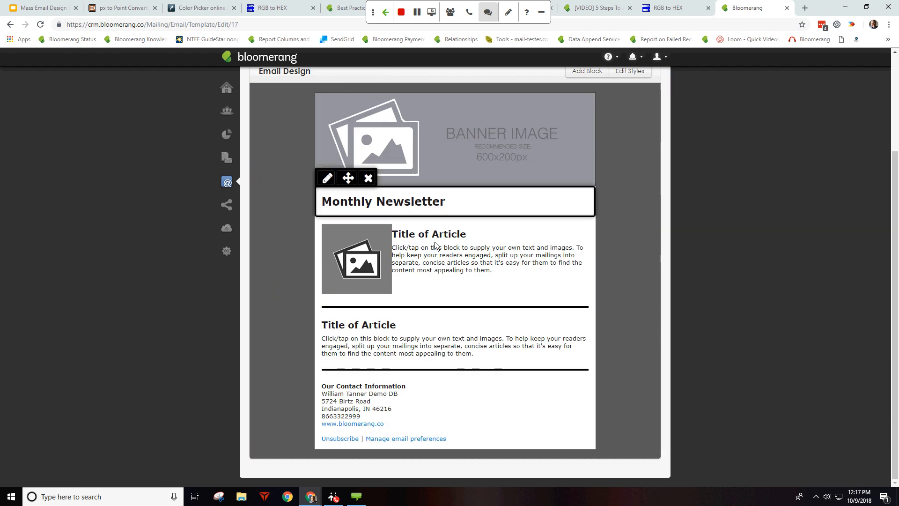
mouse_move(423, 351)
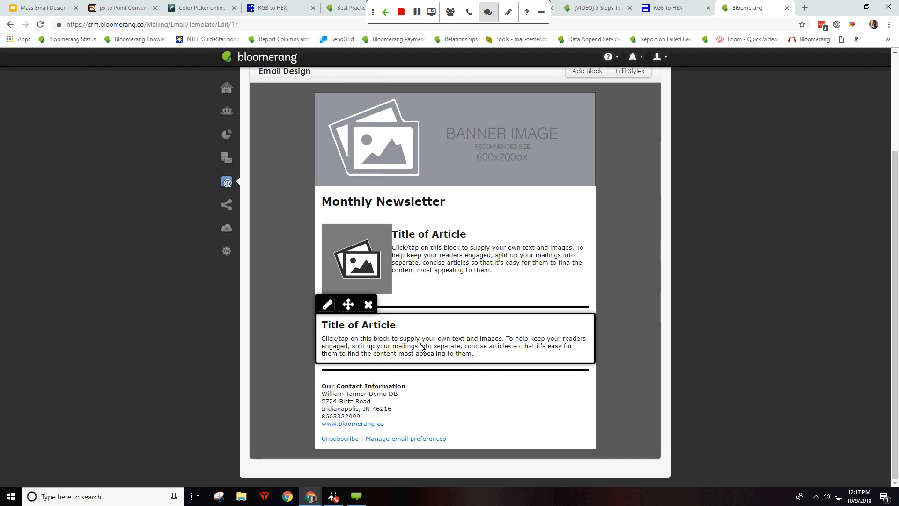
click(347, 303)
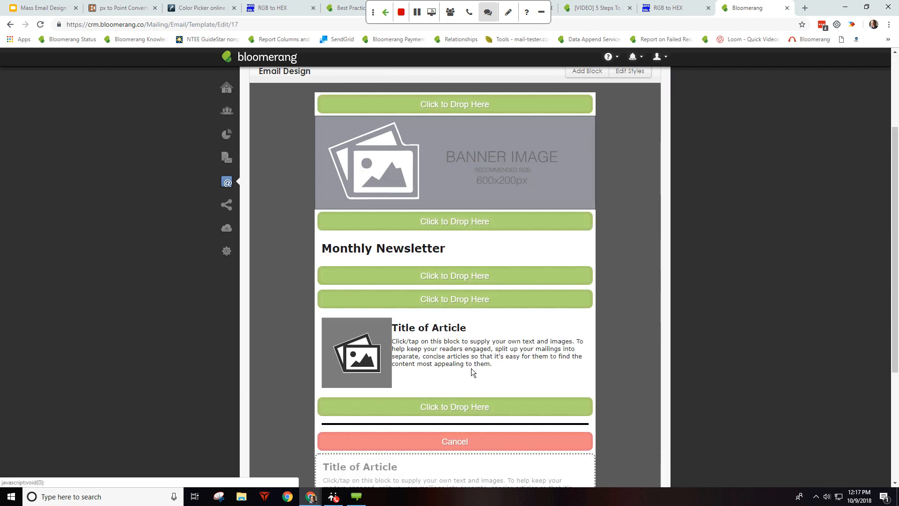
click(441, 405)
Step: Open the moved article block and delete all its placeholder text
click(363, 328)
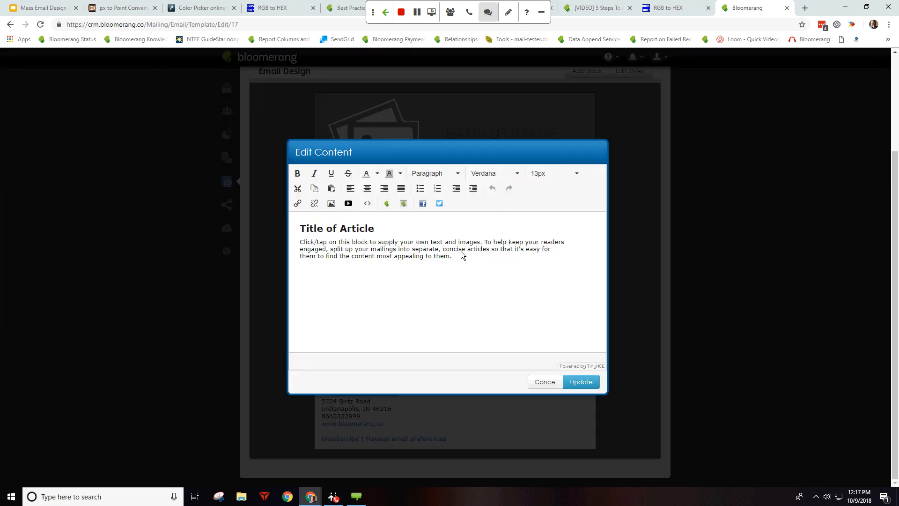
triple_click(530, 239)
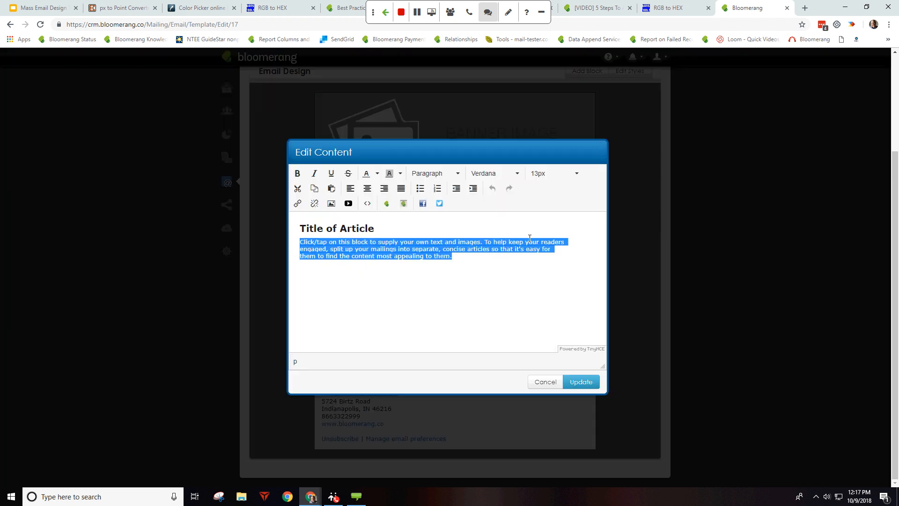
key(ctrl+a)
key(Delete)
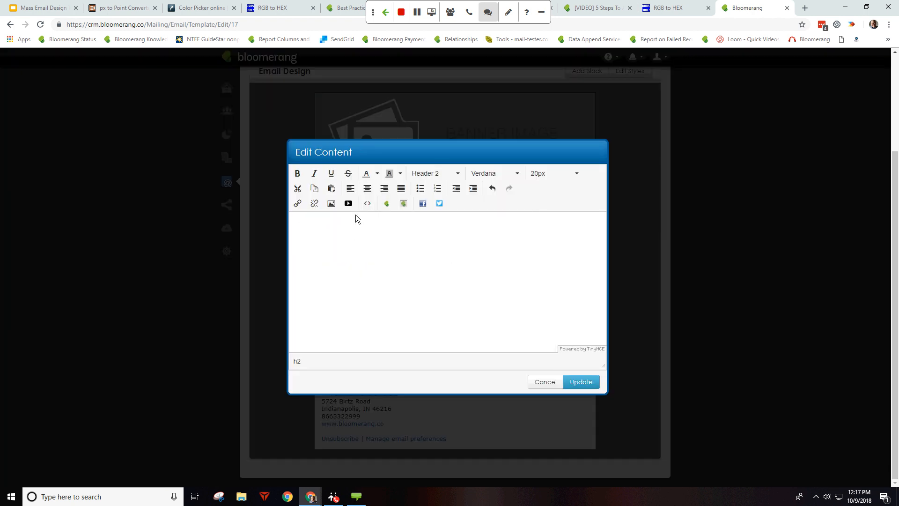
Step: Cancel the image and YouTube video dialogs, then close the content editor unchanged
click(331, 203)
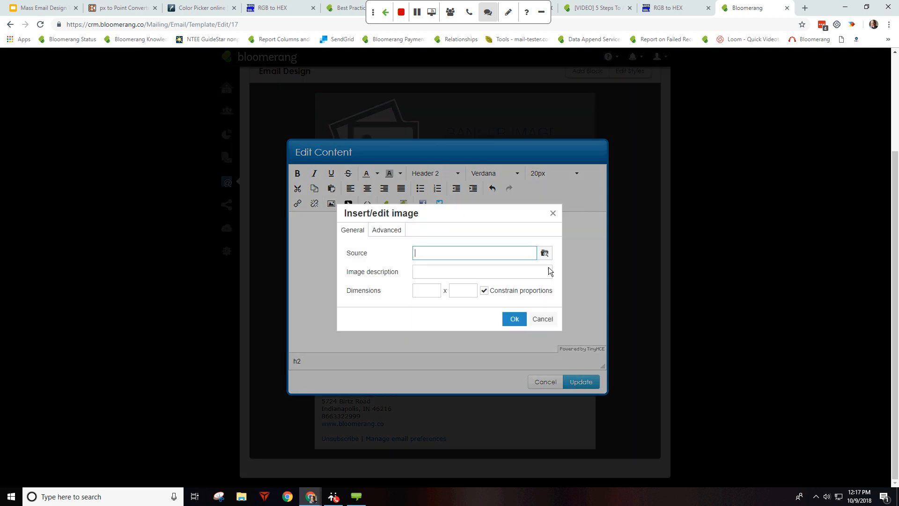
click(543, 323)
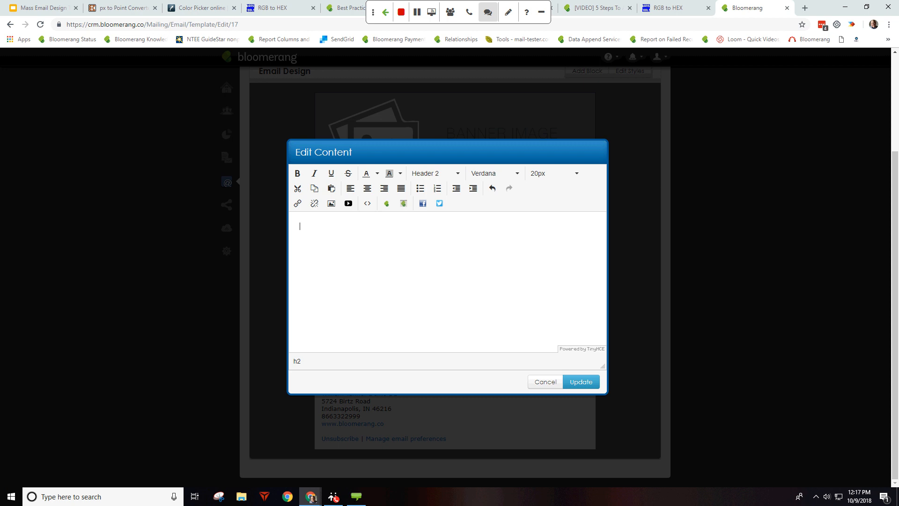
click(347, 203)
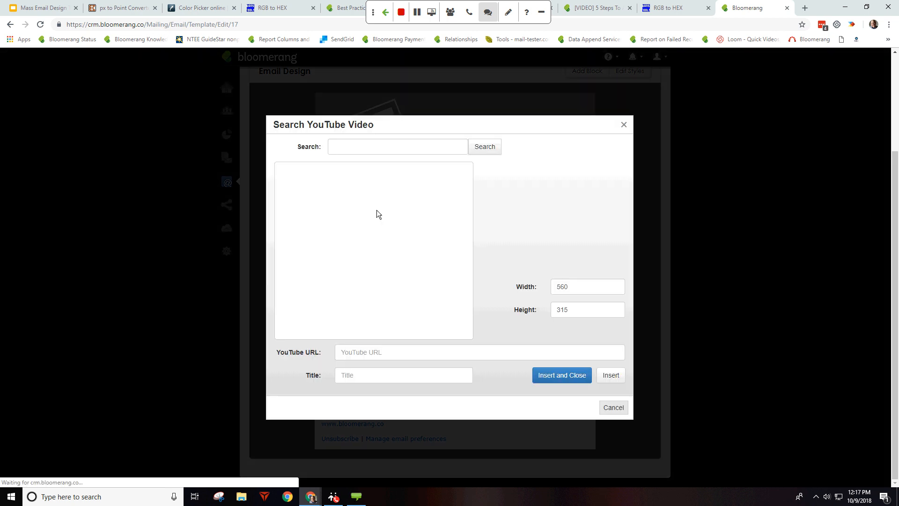
click(402, 148)
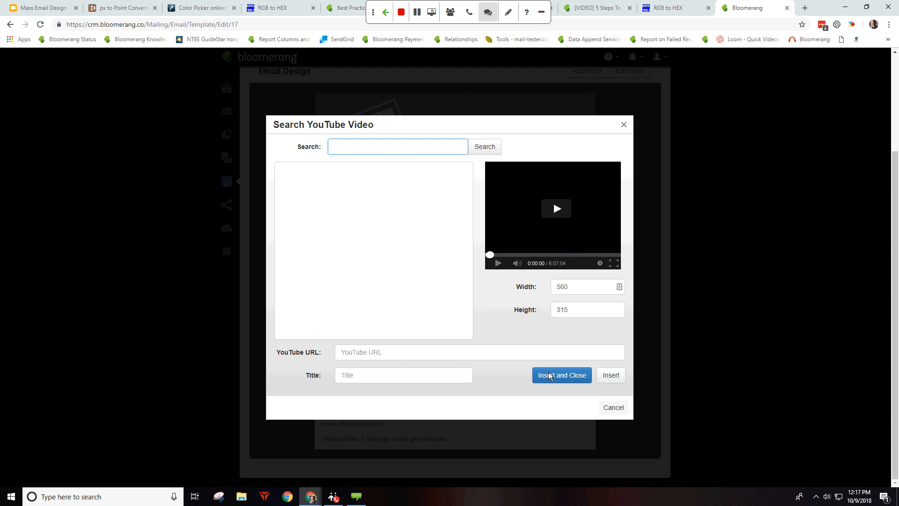
click(614, 408)
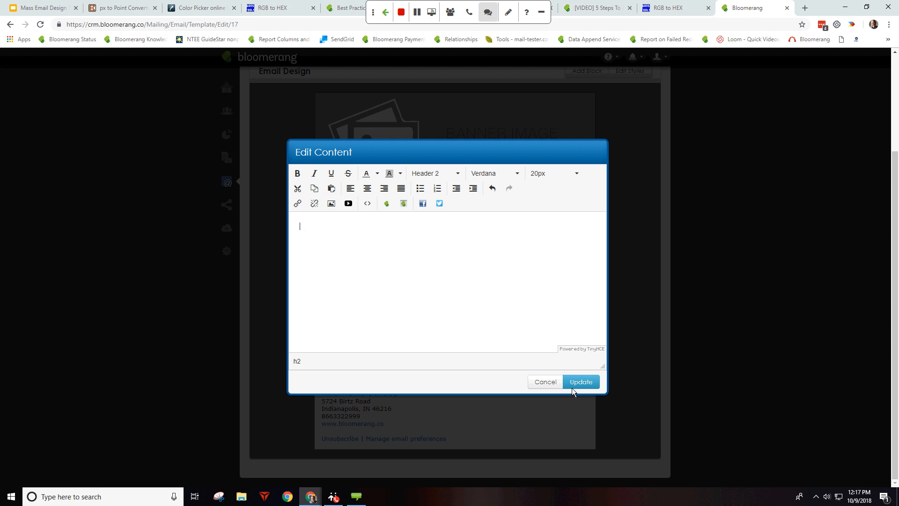
click(544, 381)
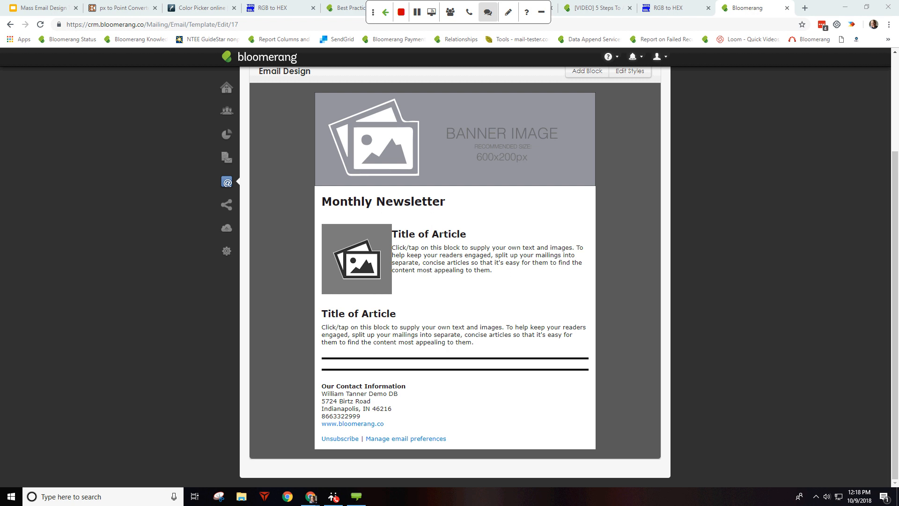
Step: Open the first article's editor, try then cancel the Facebook and Twitter links, and close it
click(461, 269)
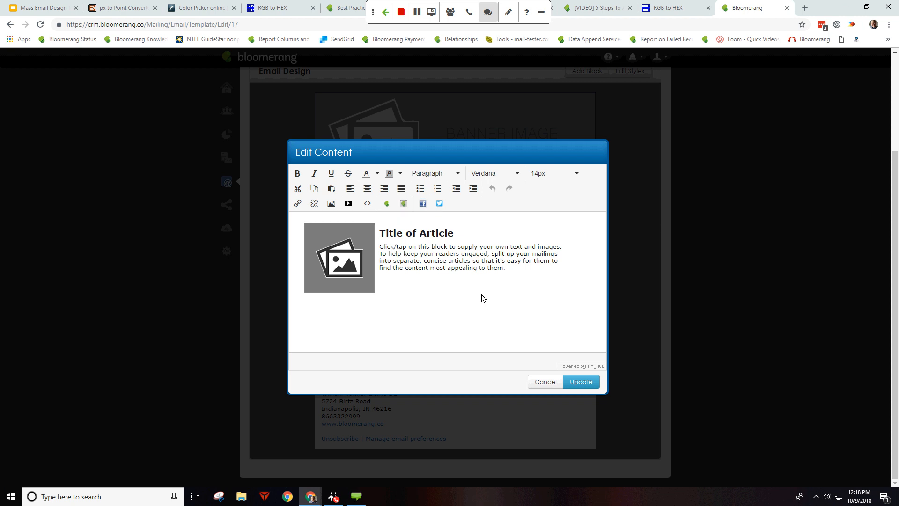
click(545, 381)
click(457, 259)
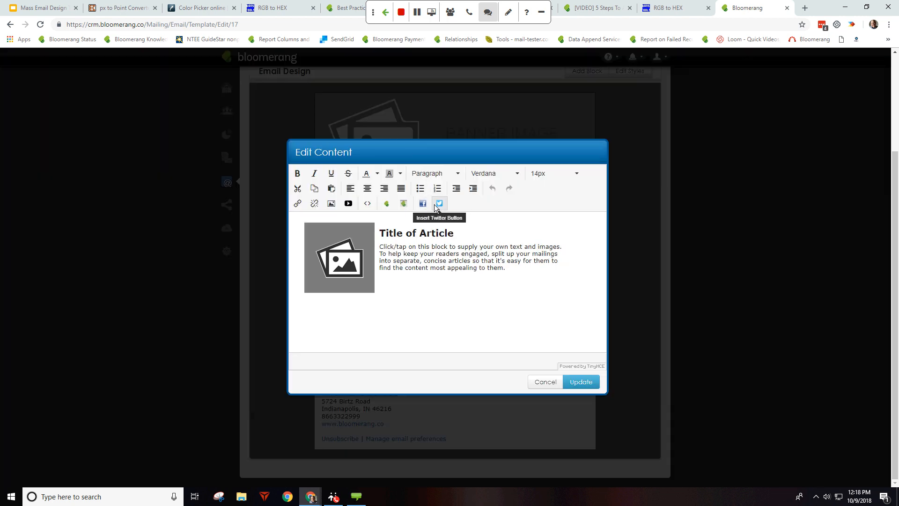
click(421, 204)
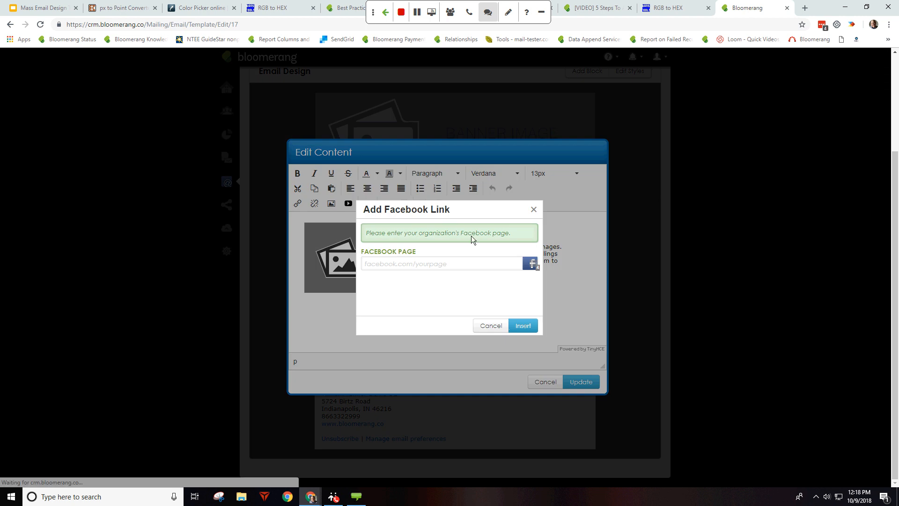
click(454, 263)
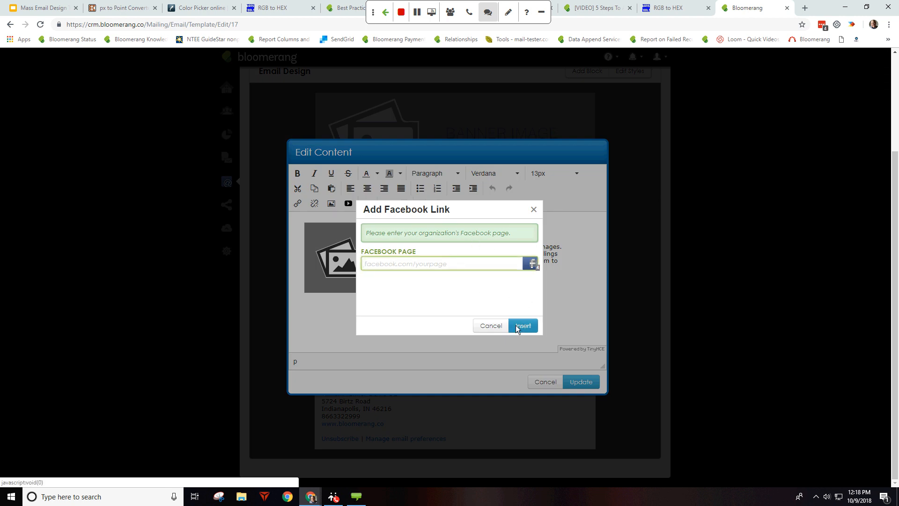
click(496, 327)
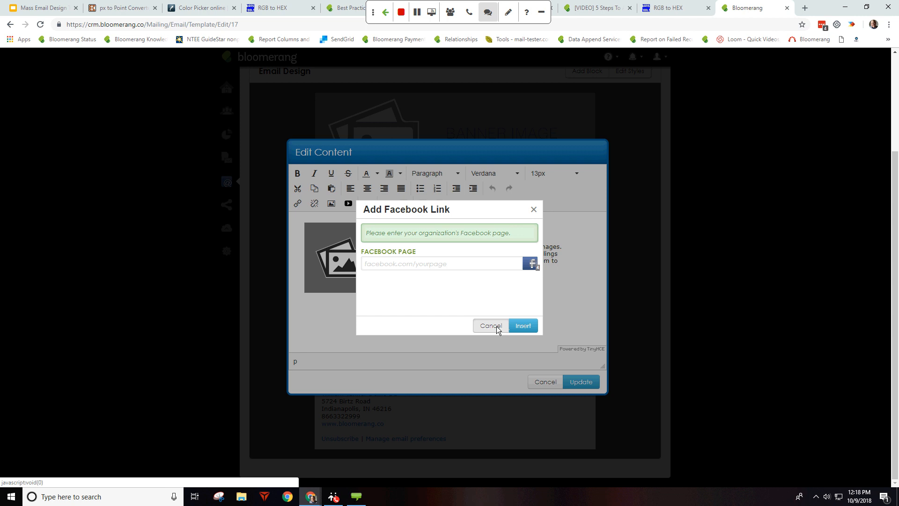
click(437, 204)
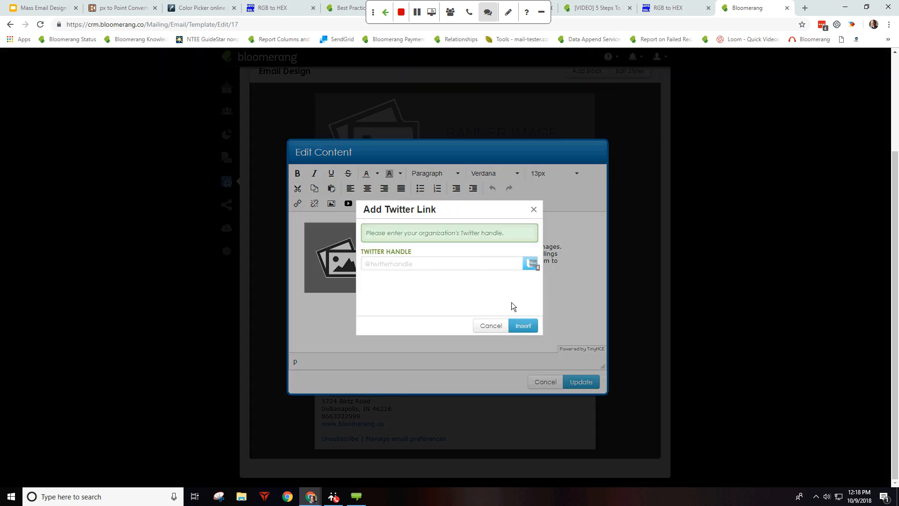
click(507, 325)
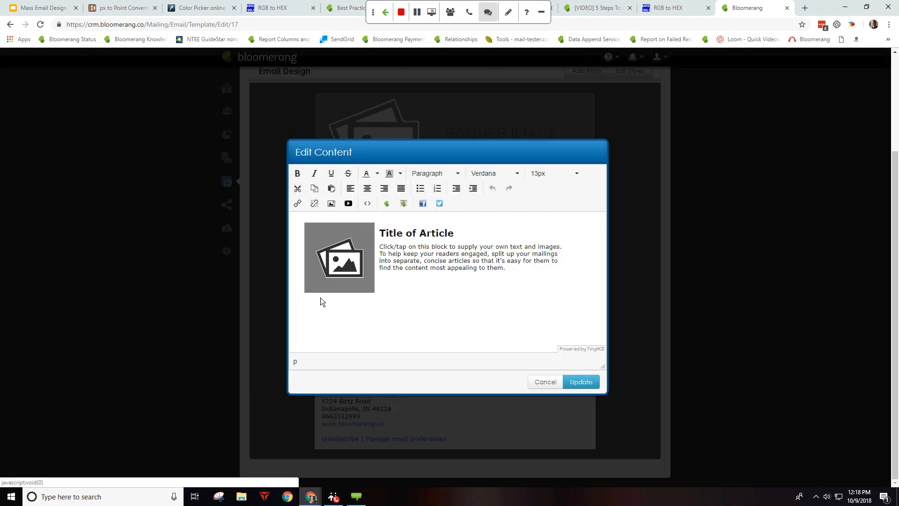
click(548, 386)
Step: Reopen the first article, insert Twitter and Facebook icons above its title, then close without saving
click(228, 251)
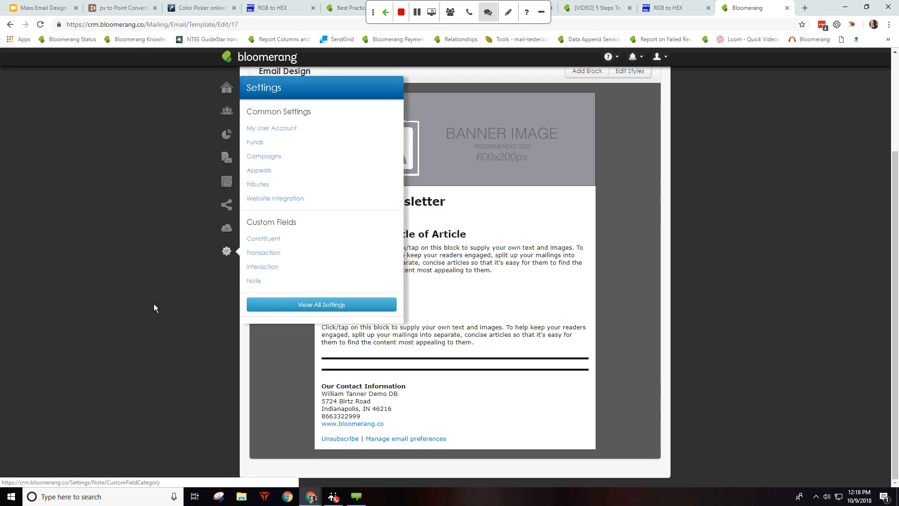
click(178, 308)
click(465, 242)
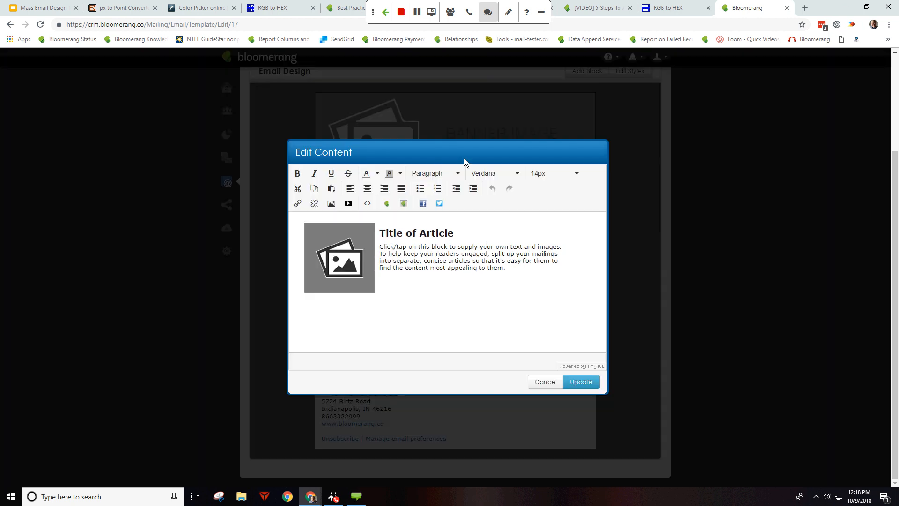
click(439, 205)
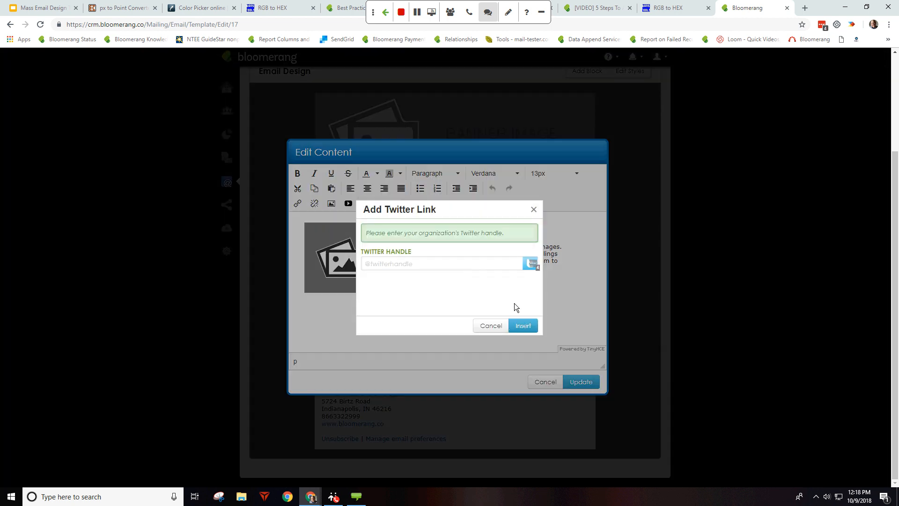
click(451, 264)
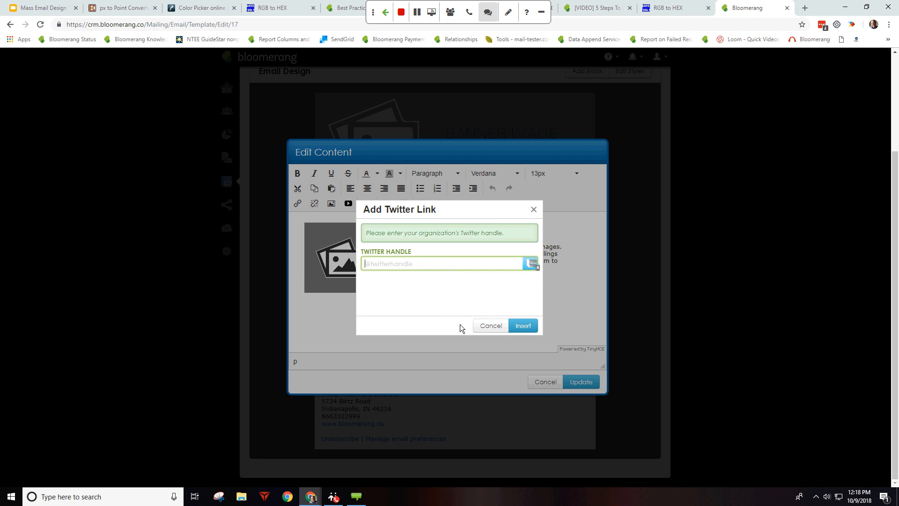
click(523, 328)
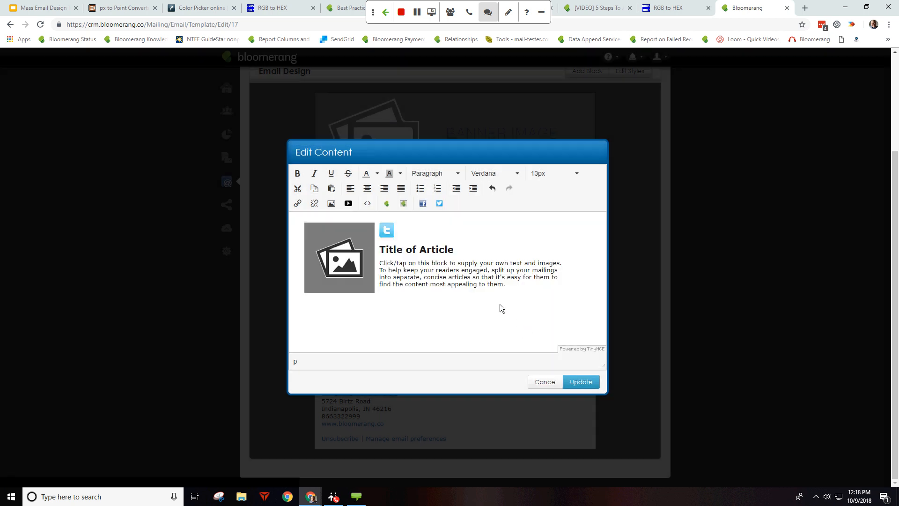
click(422, 203)
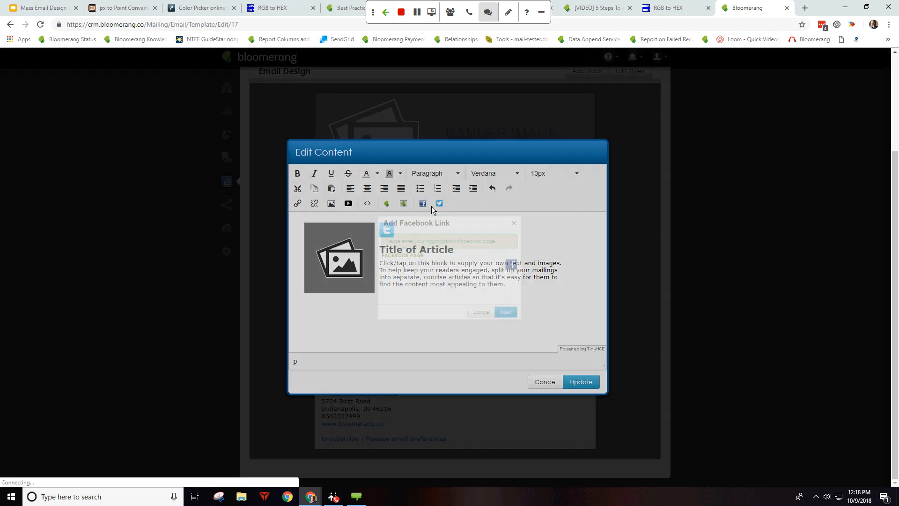
click(523, 326)
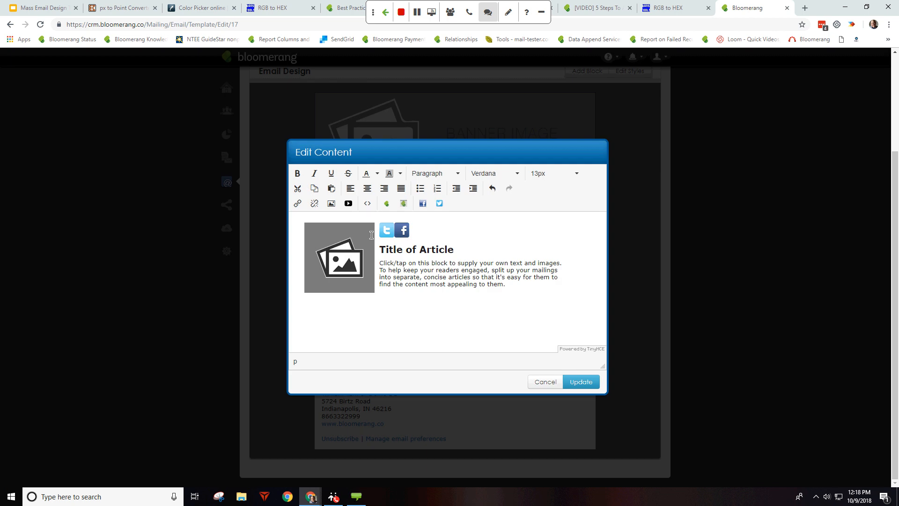
click(545, 381)
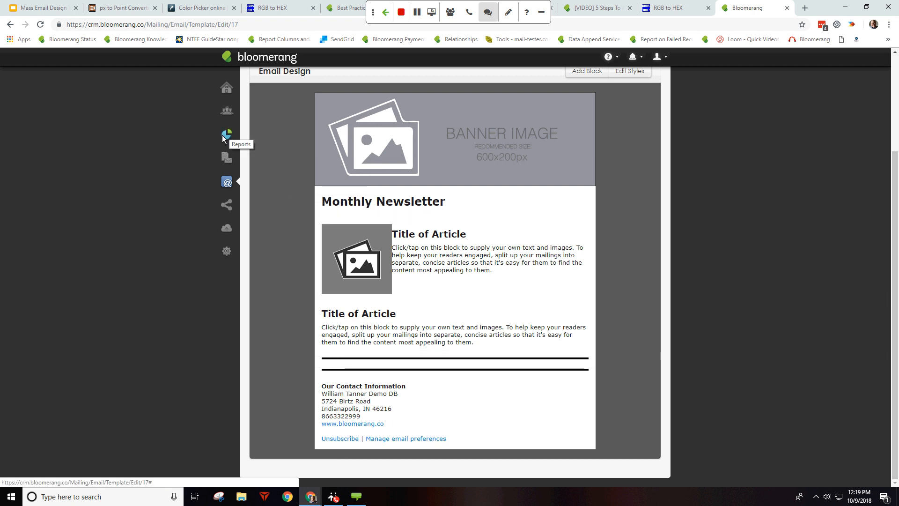
Step: Bring up the list of email areas from the sidebar, leaving the social icons unsaved
click(227, 182)
Step: Go to Email Templates and confirm leaving the unsaved Monthly Newsletter design
click(270, 128)
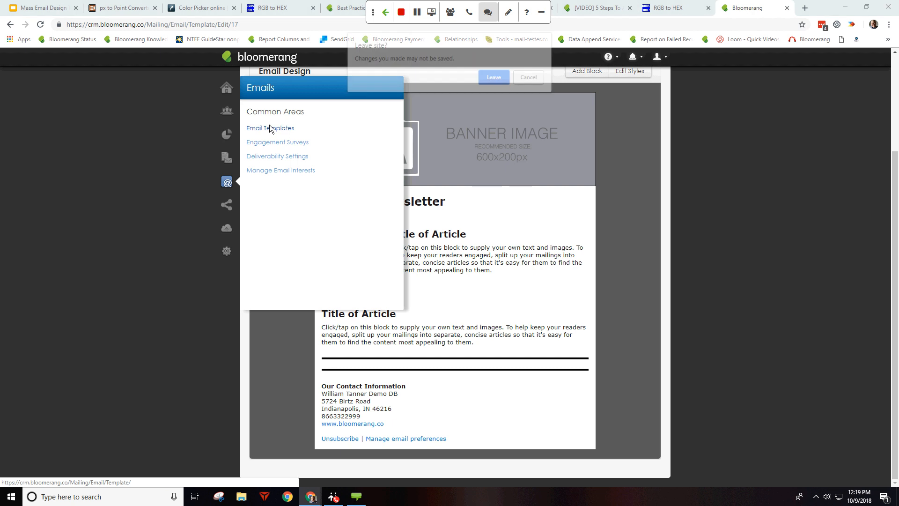
click(495, 77)
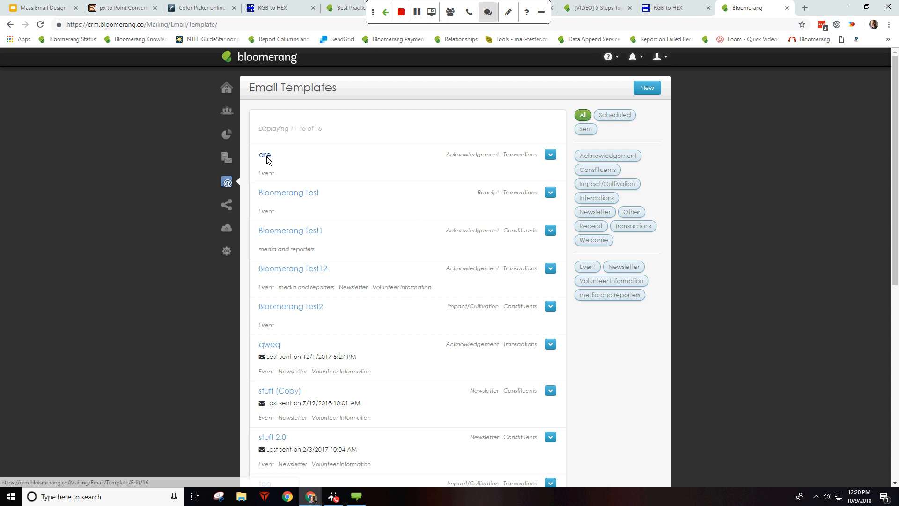
Step: Copy the 'are' template and open the new 'are (Copy)' in the designer
click(550, 156)
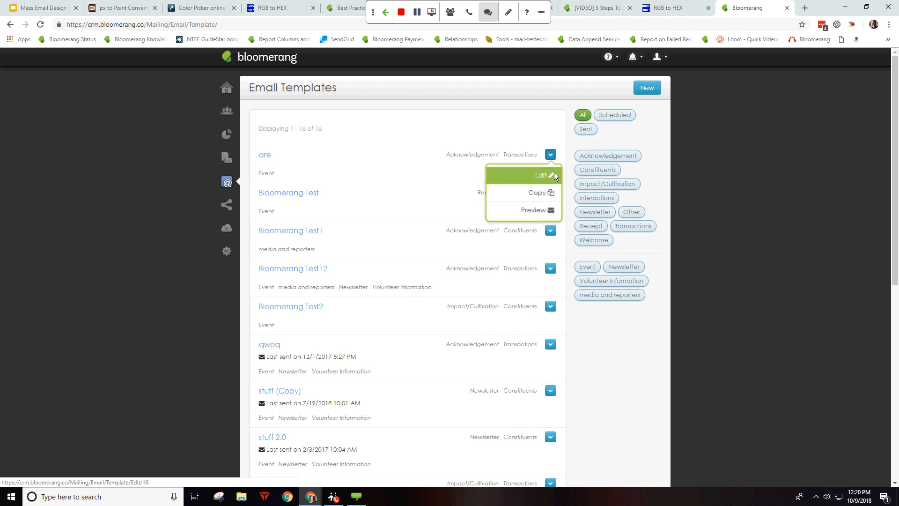
click(514, 192)
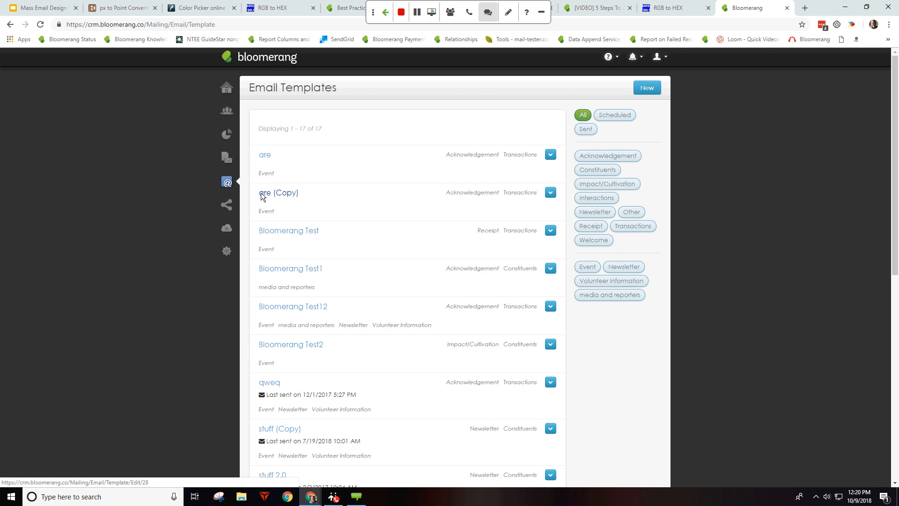
click(286, 193)
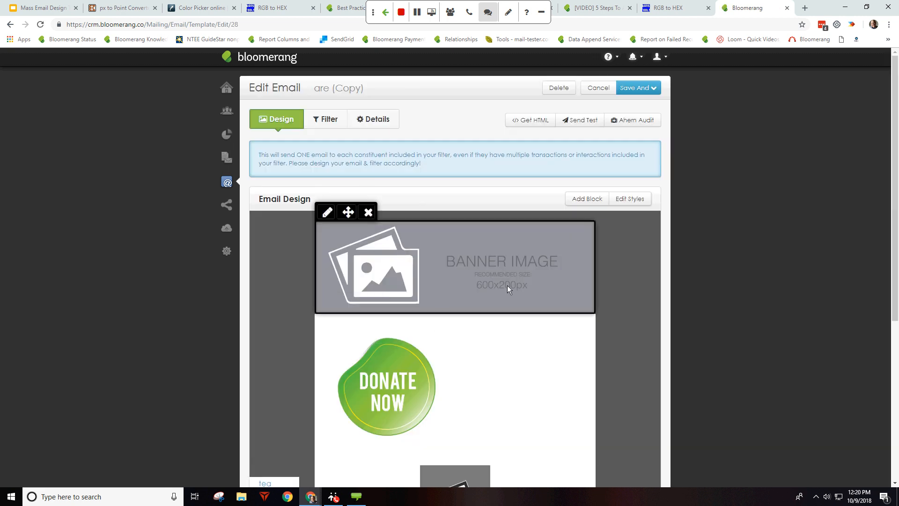
scroll(507, 285, down, 5)
scroll(494, 281, up, 5)
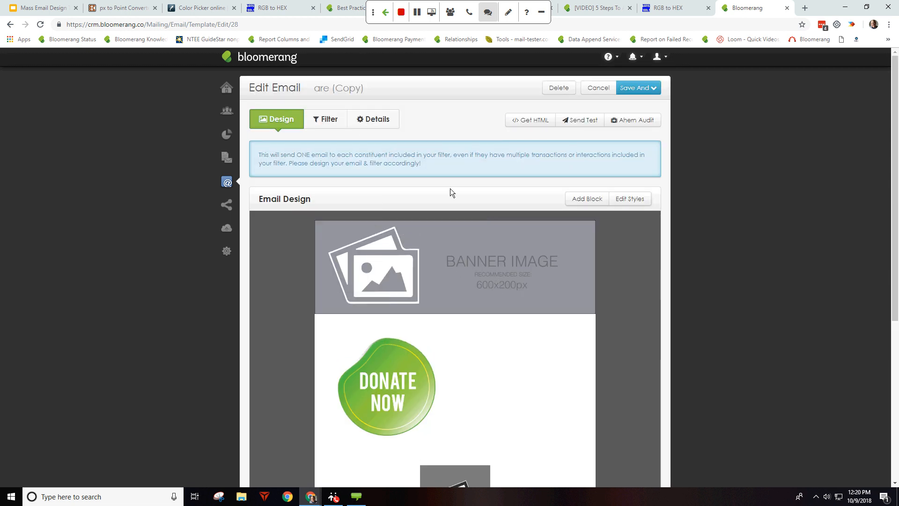
Step: Rename the email from 'are (Copy)' to 'test12345' in Details and save it
click(359, 126)
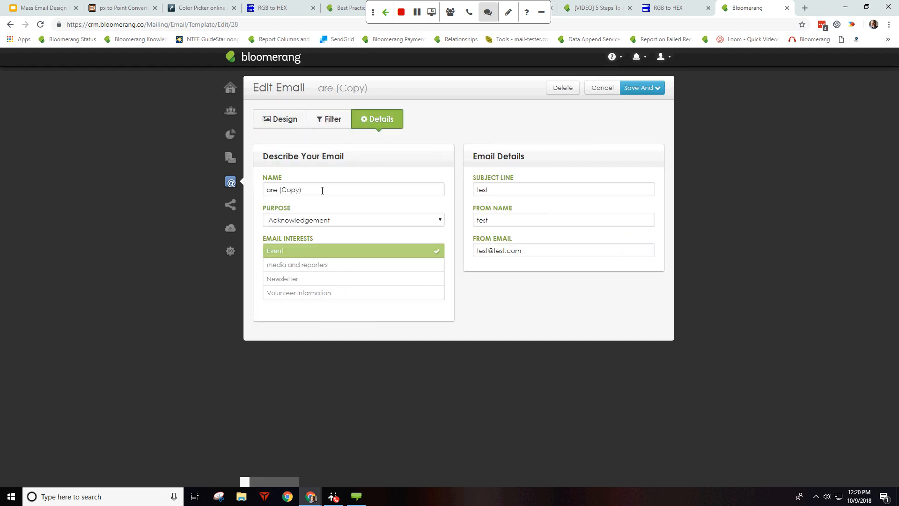
triple_click(323, 188)
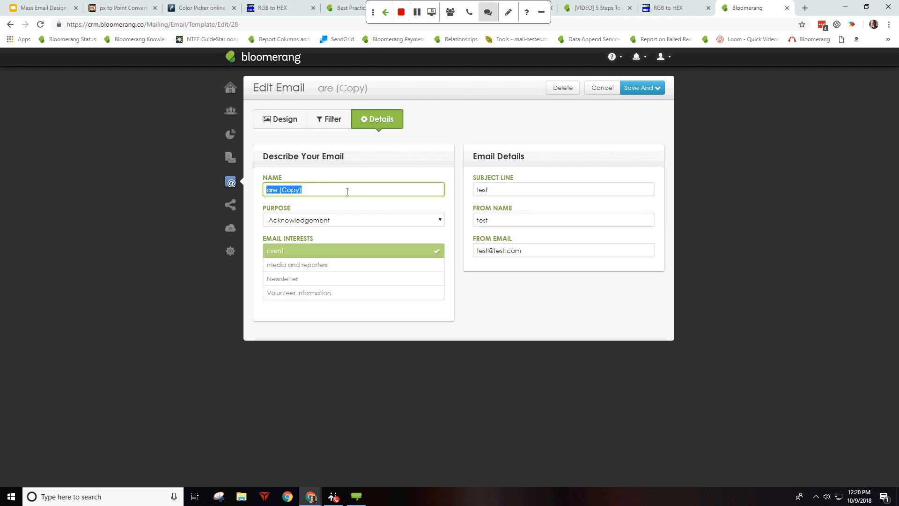
key(BackSpace)
click(295, 117)
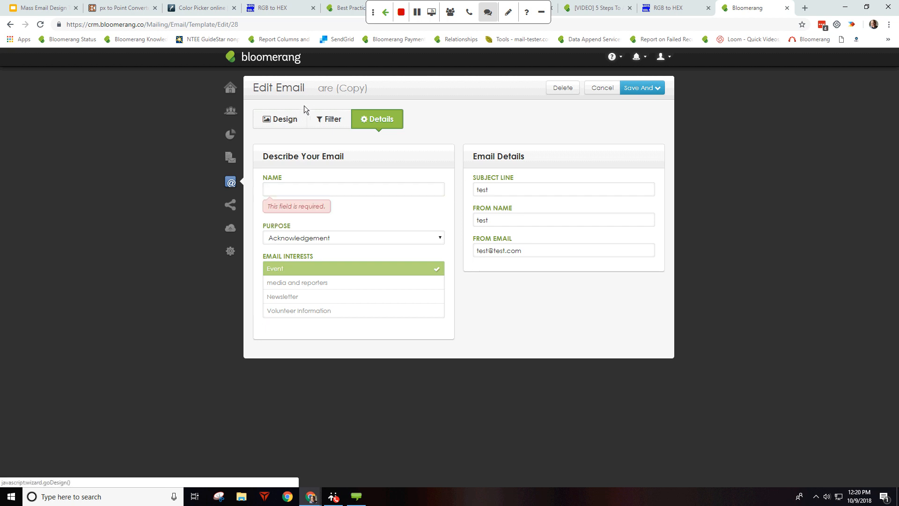
click(317, 195)
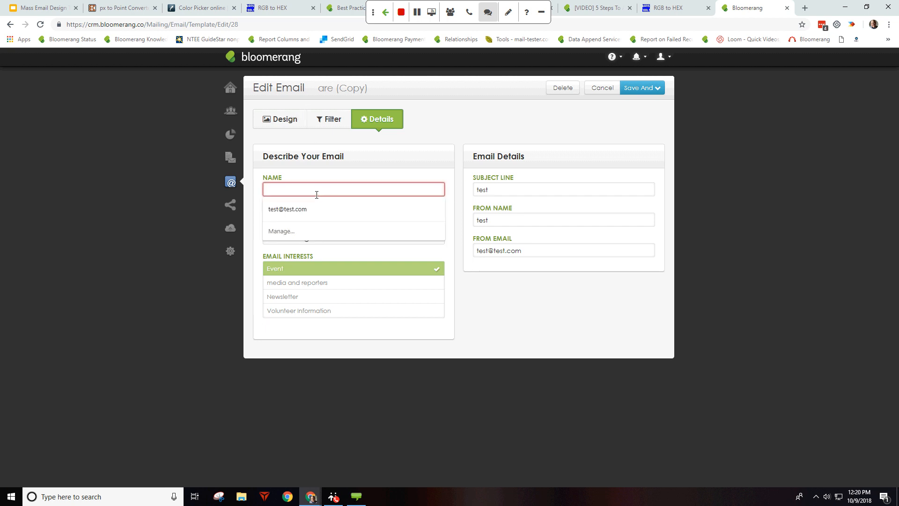
text(test)
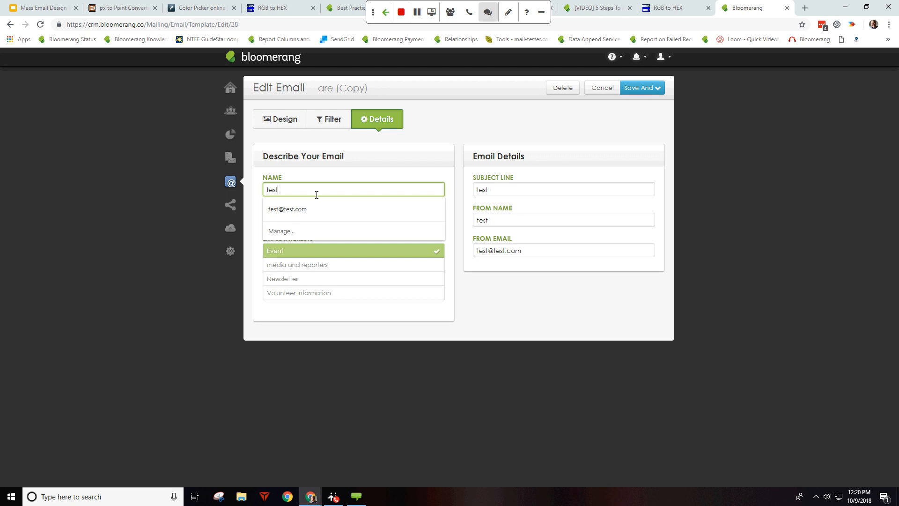
text(12345)
key(Return)
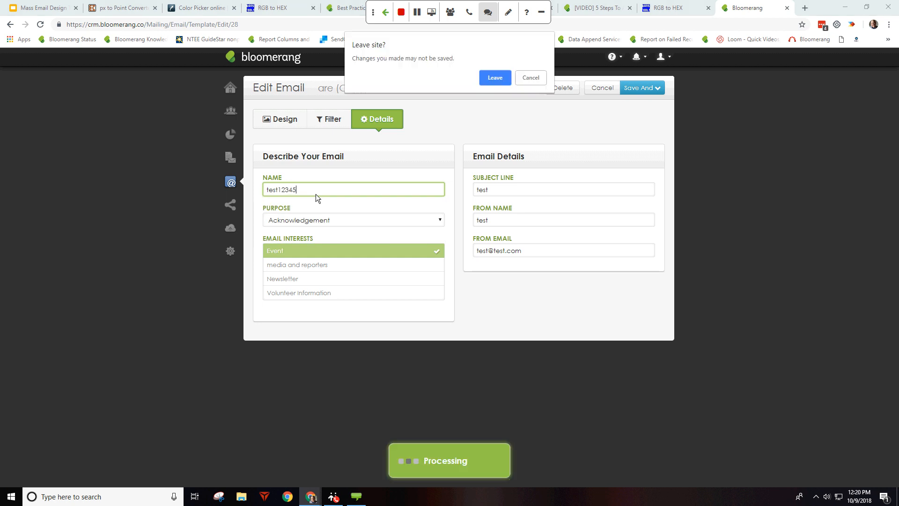
click(493, 77)
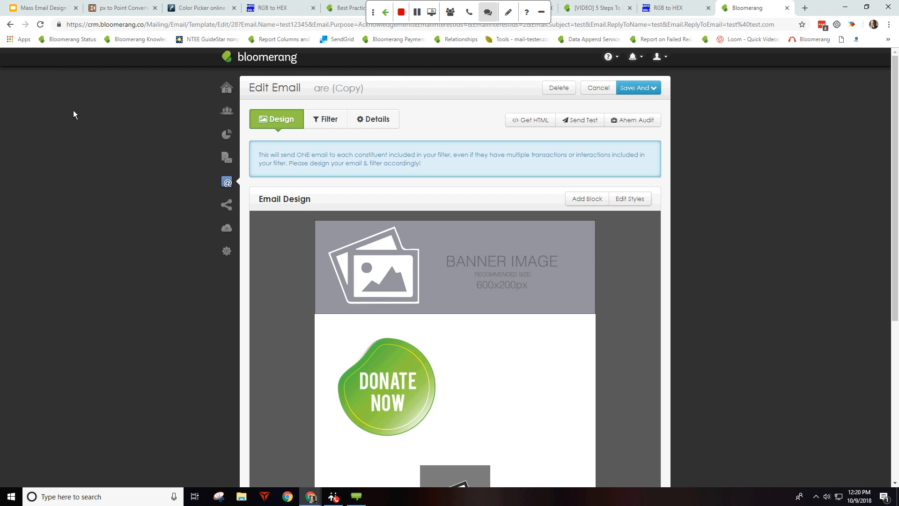
Step: Close two unneeded background browser tabs
middle_click(356, 12)
middle_click(360, 7)
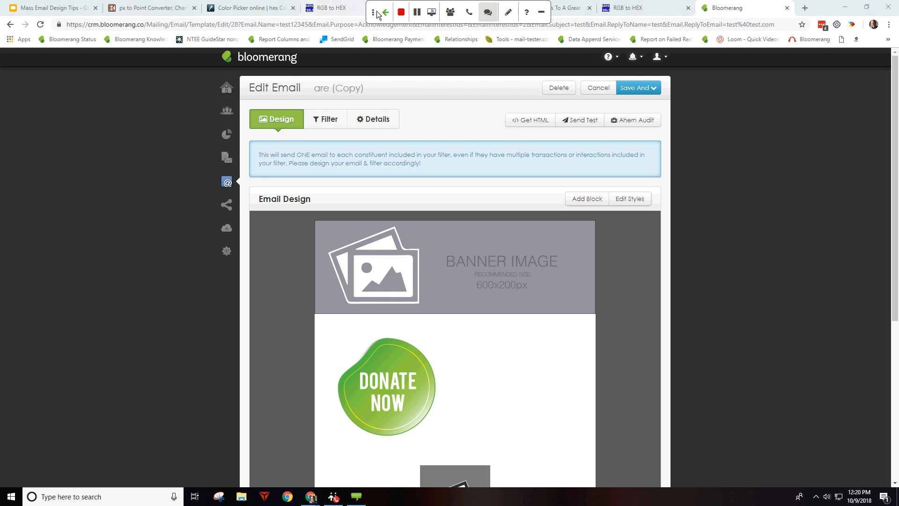
drag(375, 11, 654, 126)
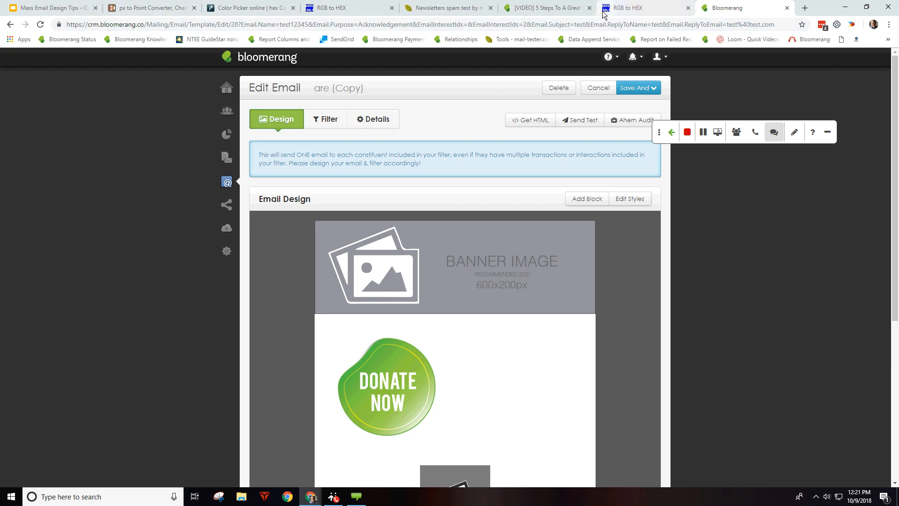
Step: Read the Newsletter A and appeal outlines in the Email Message Templates article, then return to Bloomerang
key(ctrl+shift+t)
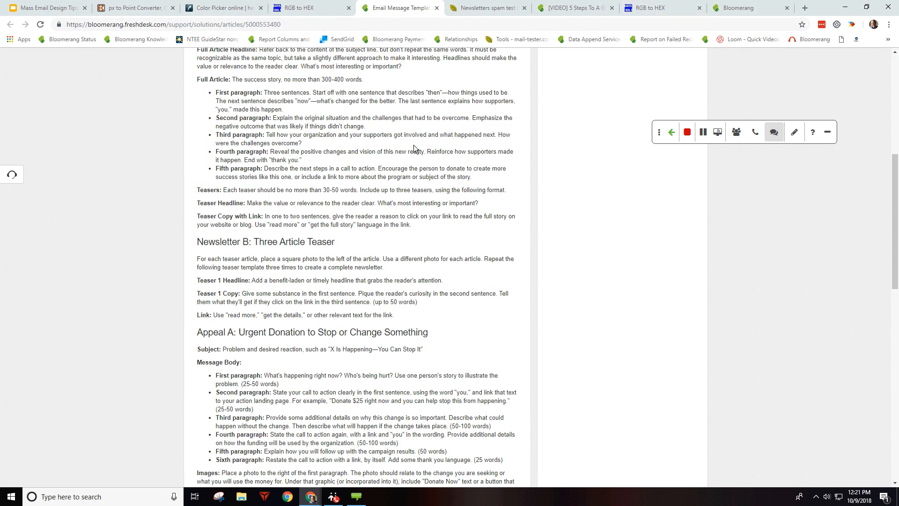
scroll(414, 148, up, 5)
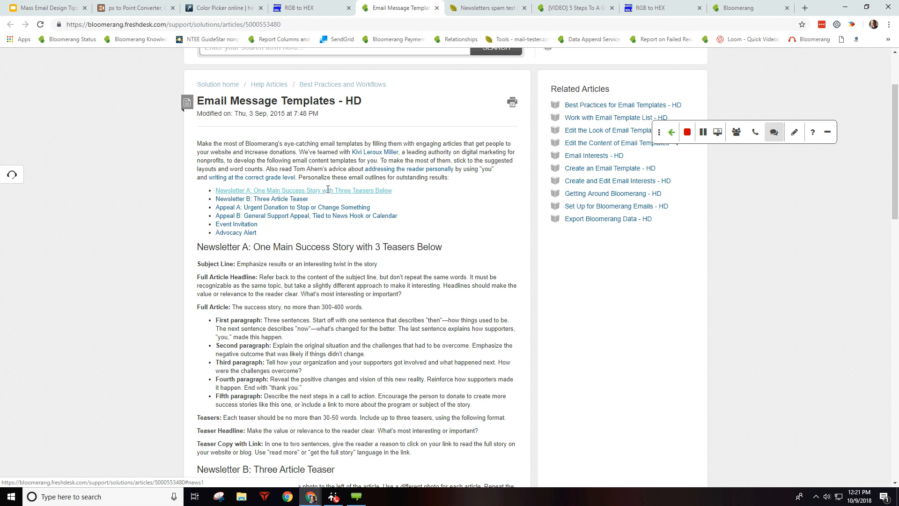
click(328, 190)
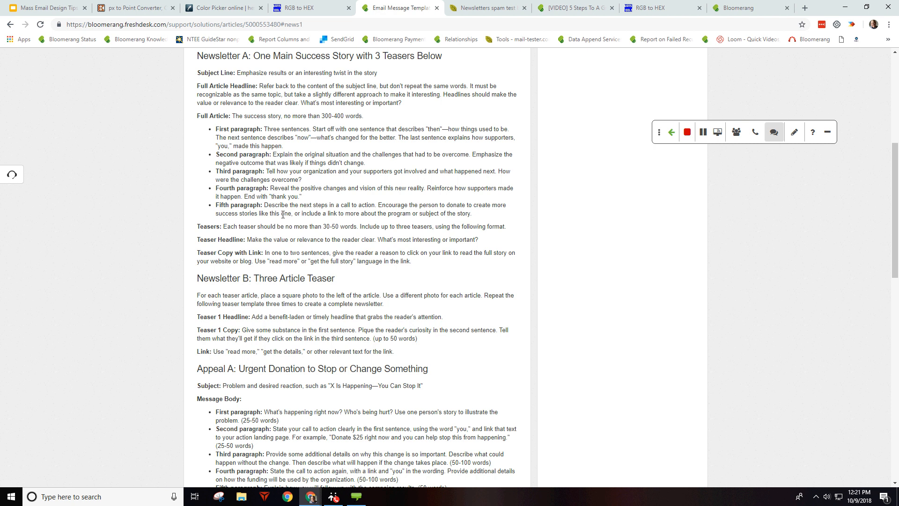
scroll(279, 220, down, 2)
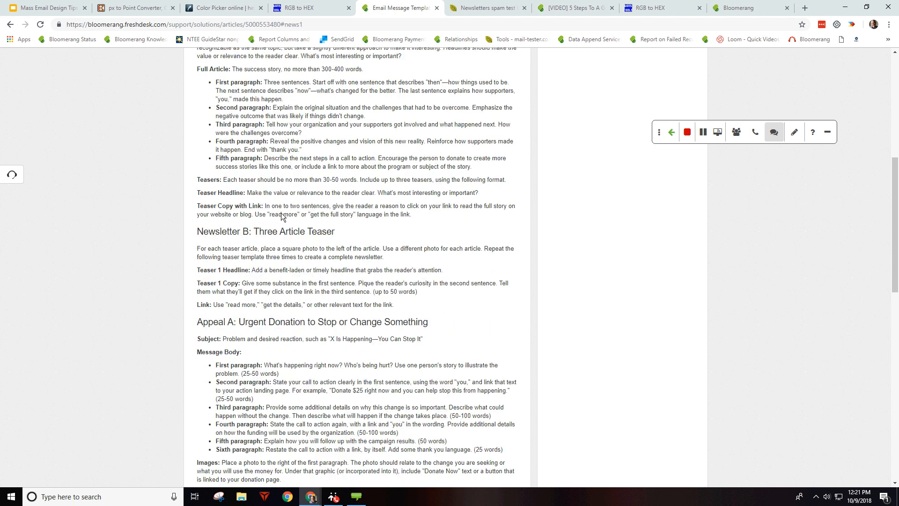
scroll(281, 201, down, 1)
scroll(283, 186, down, 3)
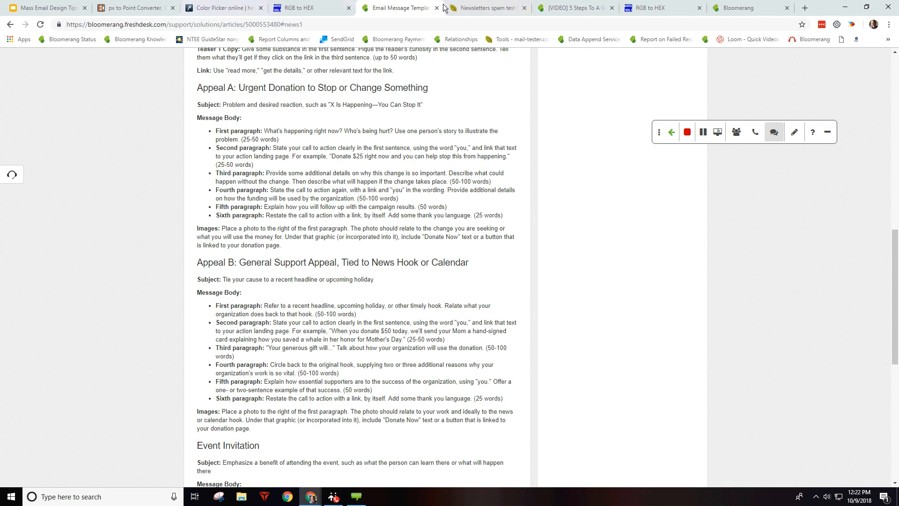
key(ctrl+9)
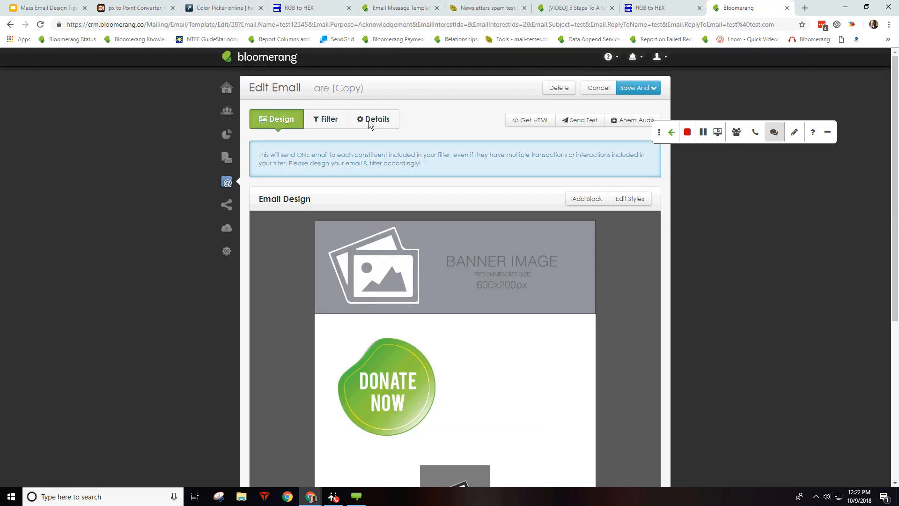
Step: Check the email's Details show the name test12345, then open the qweq template
click(10, 26)
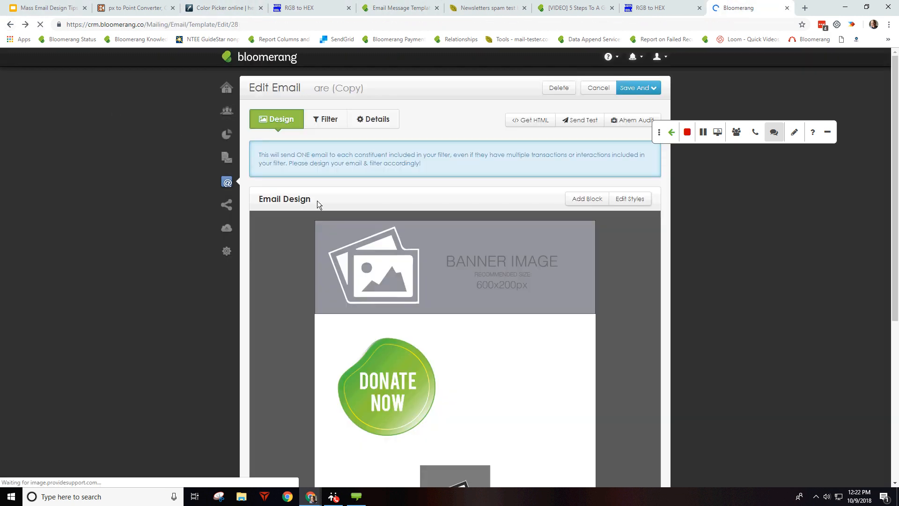
click(369, 119)
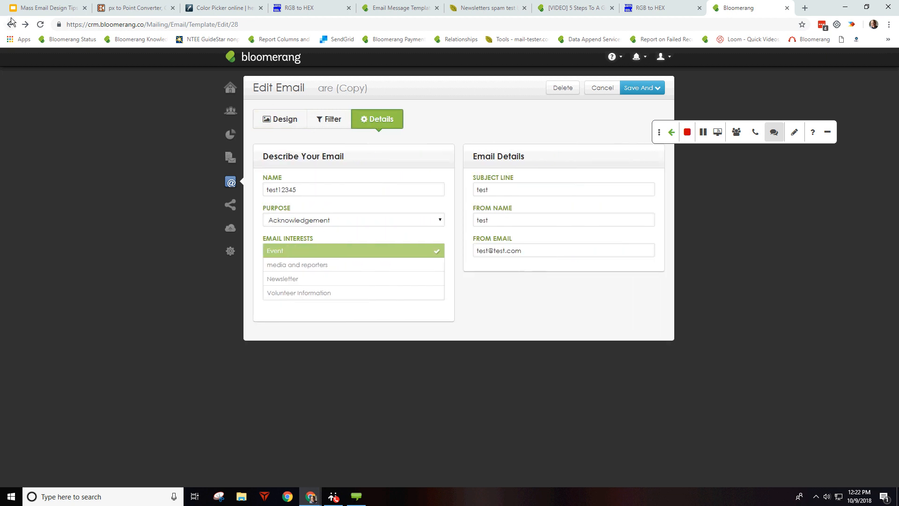
mouse_move(230, 184)
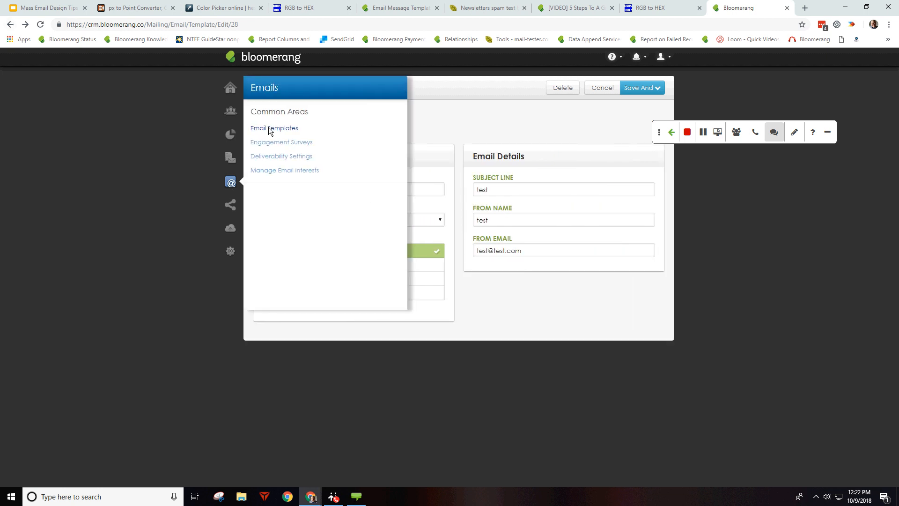
click(304, 128)
scroll(316, 279, down, 3)
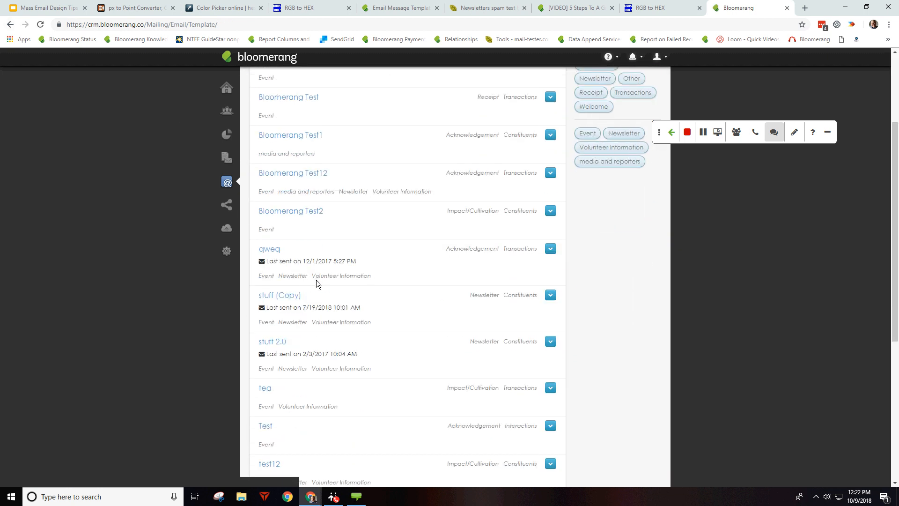
click(266, 242)
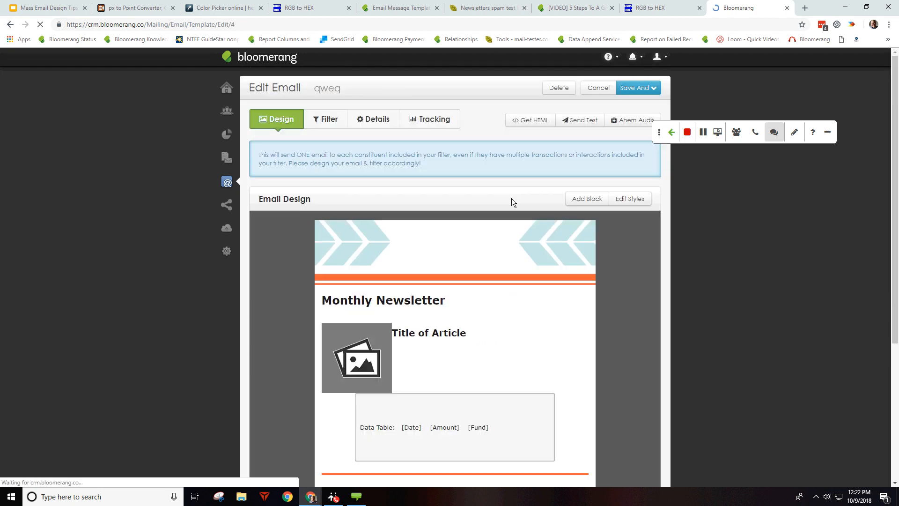
Step: Review qweq's Tracking results and list the delivered recipients of the 4/17/2017 send
click(423, 122)
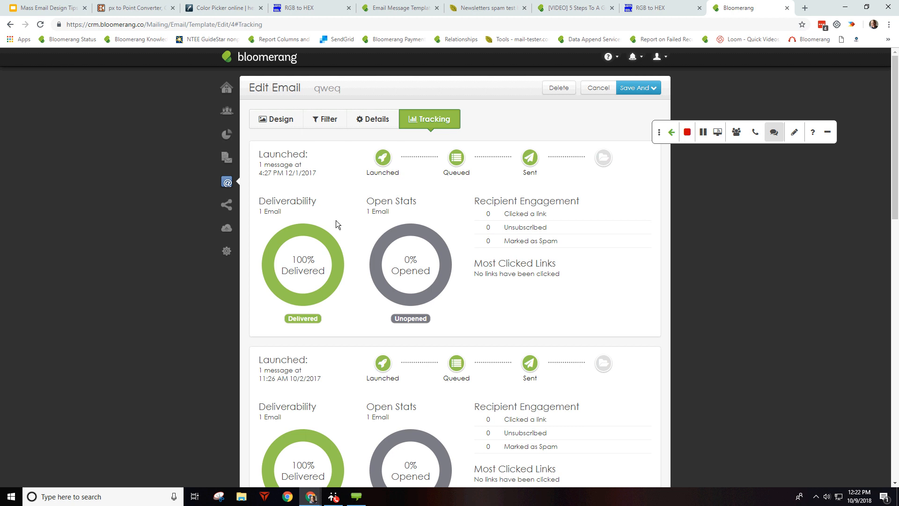
scroll(321, 241, down, 5)
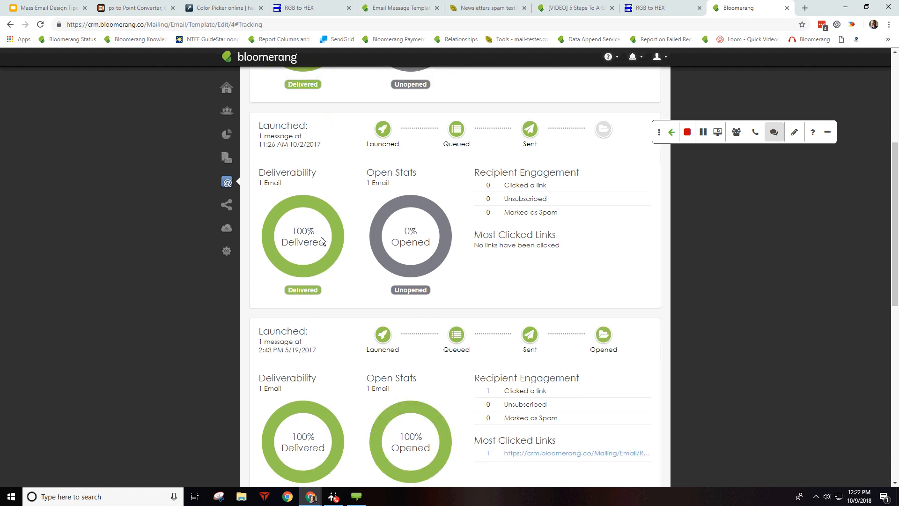
scroll(337, 237, down, 9)
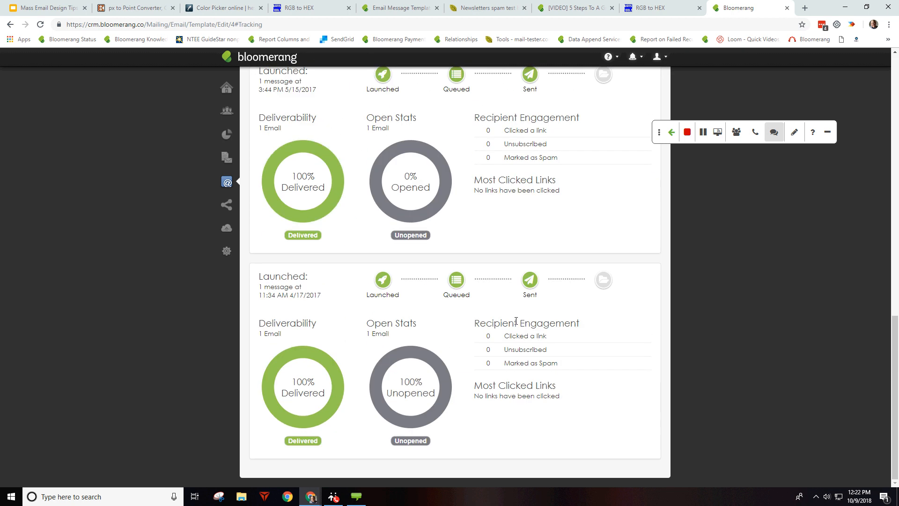
scroll(552, 338, up, 15)
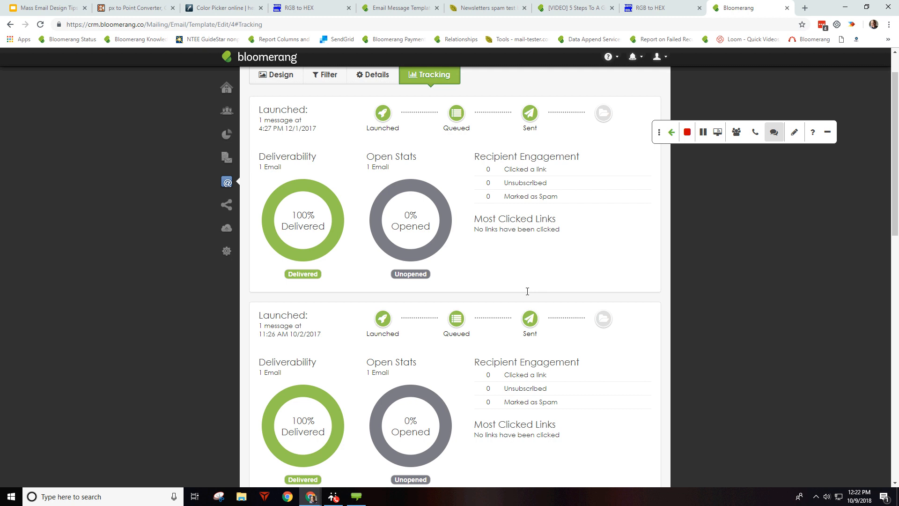
scroll(517, 281, down, 14)
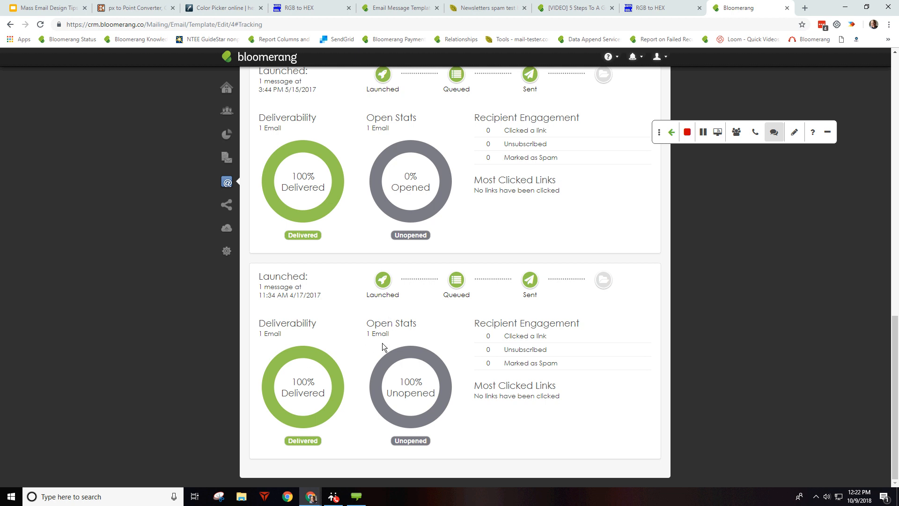
click(317, 357)
scroll(411, 302, down, 3)
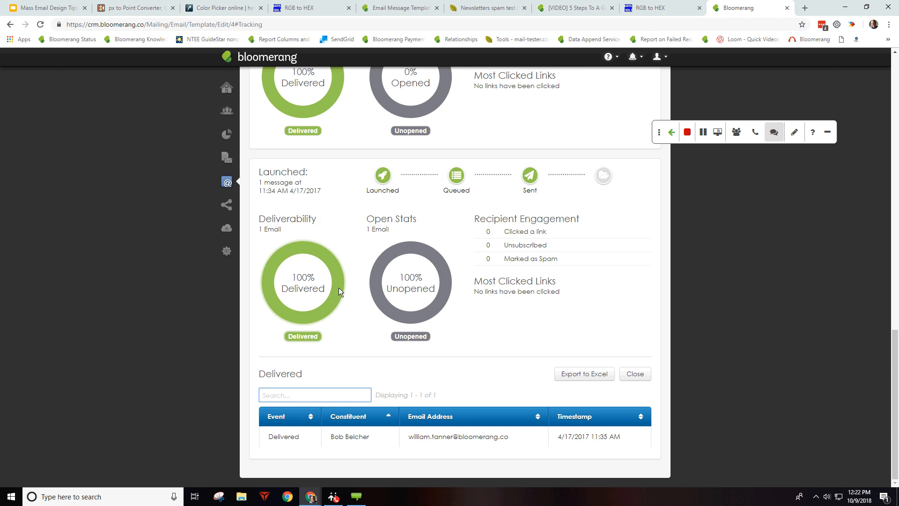
Step: Inspect the unopened, queued, launched and sent recipients of the 11:34 AM 4/17/2017 launch
click(417, 337)
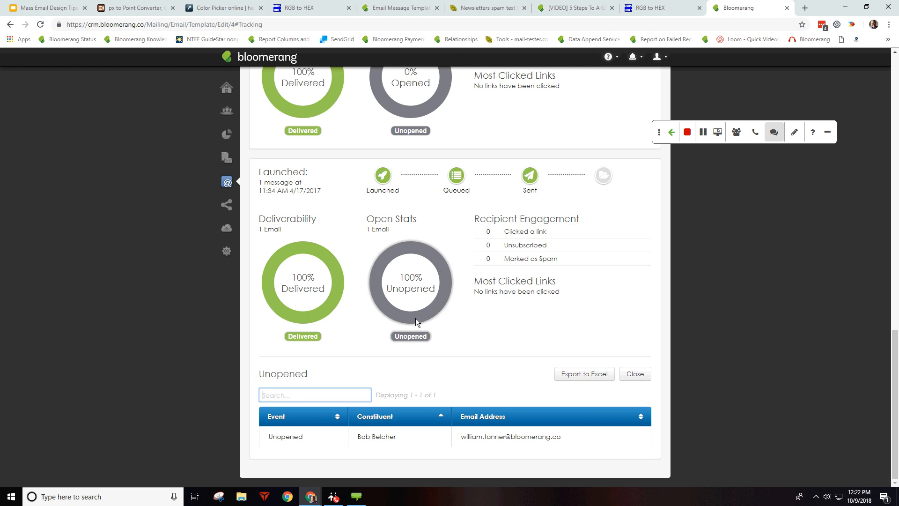
click(455, 177)
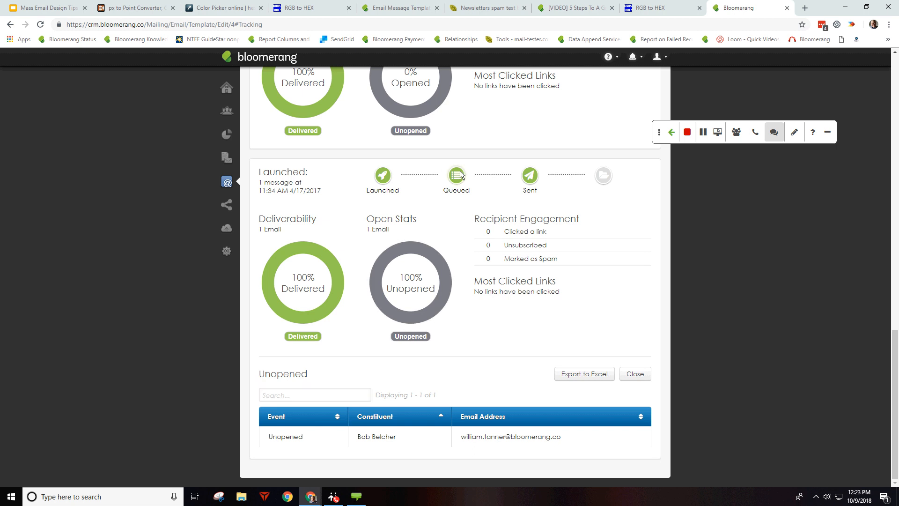
click(382, 176)
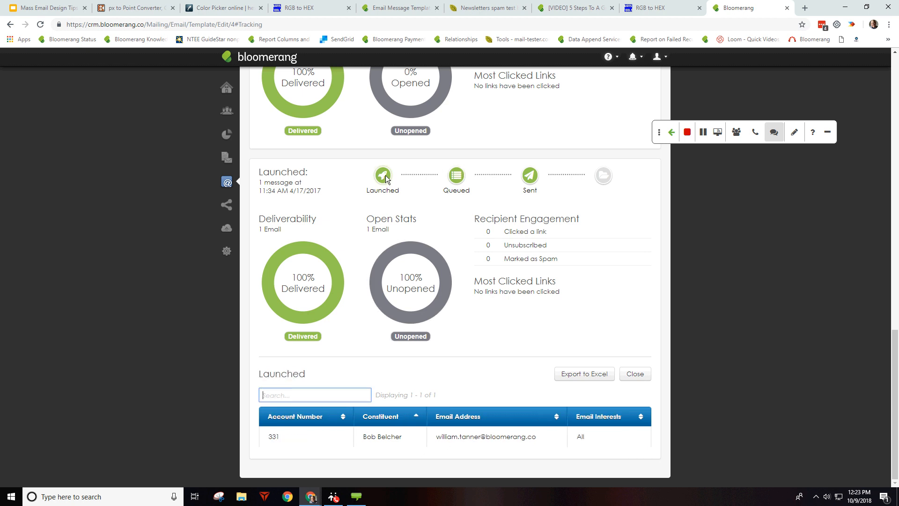
click(456, 178)
click(530, 176)
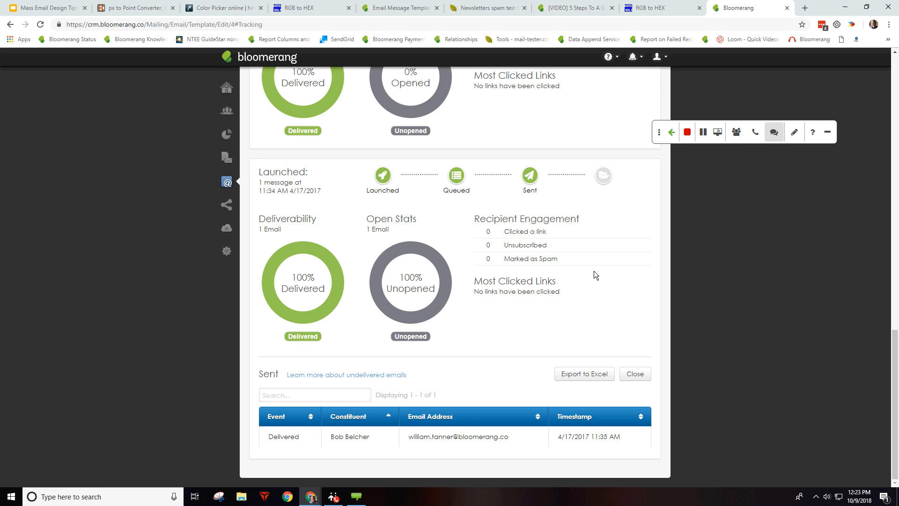
scroll(594, 271, up, 3)
scroll(594, 270, up, 15)
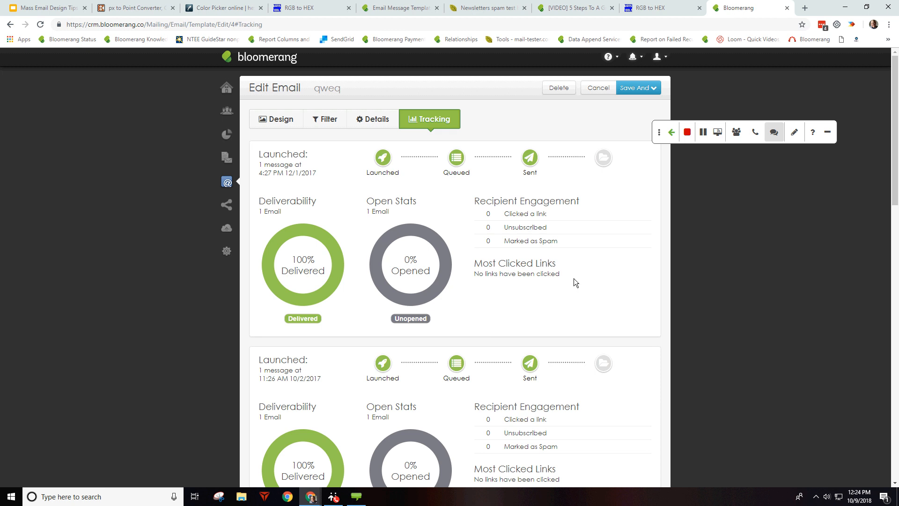
Step: Export qweq's design as email.html, open the download in Chrome, and view its source
click(281, 120)
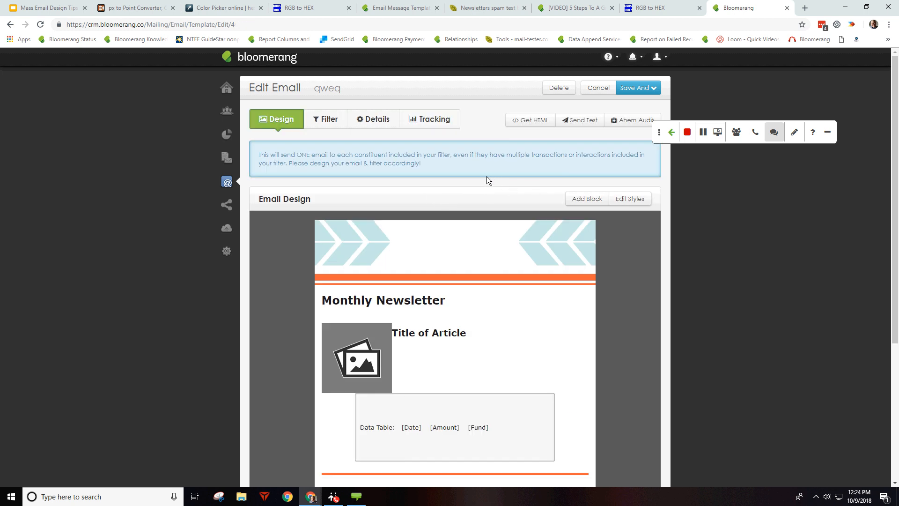
click(529, 119)
click(47, 474)
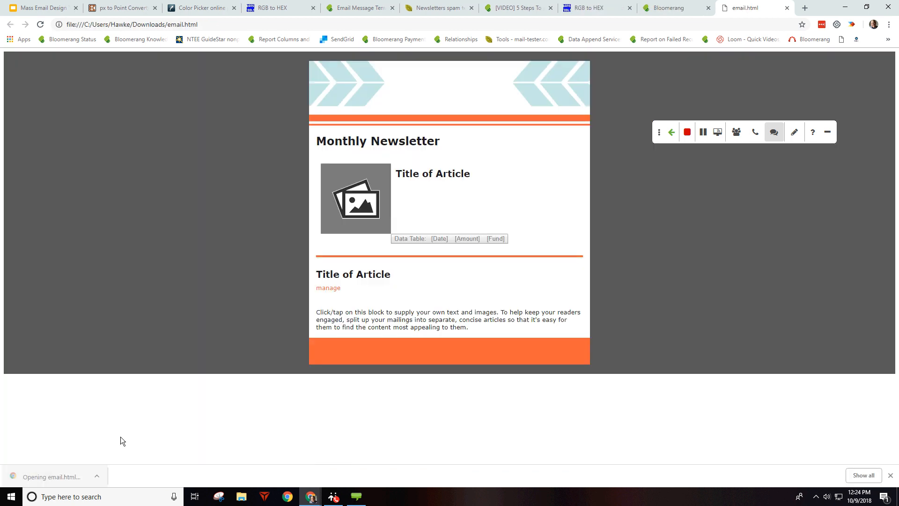
click(688, 133)
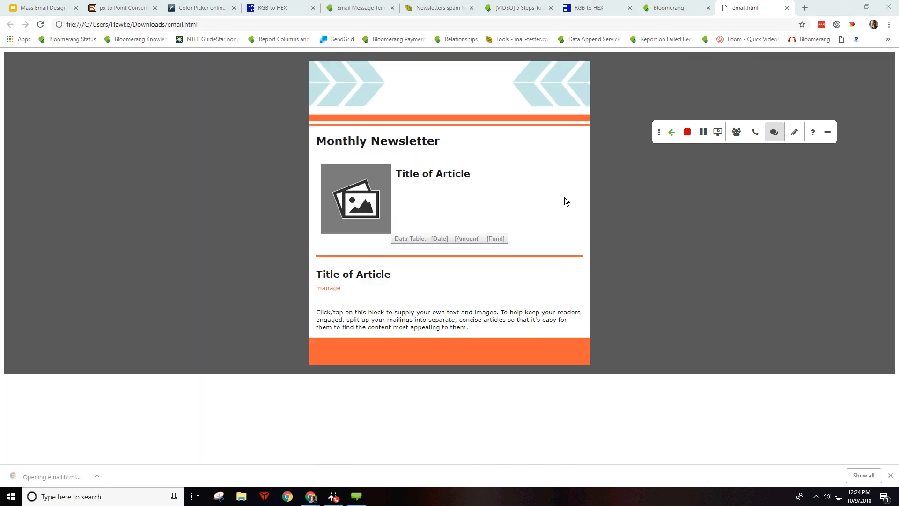
click(138, 182)
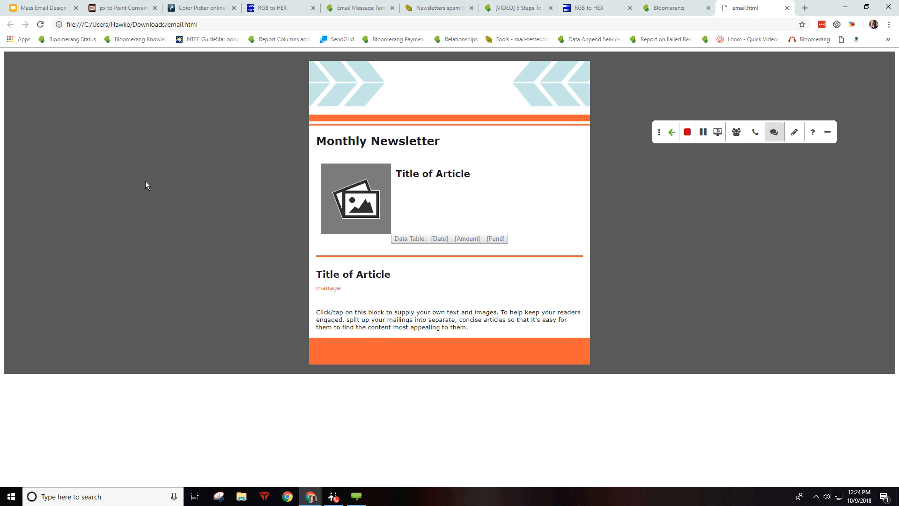
key(ctrl+u)
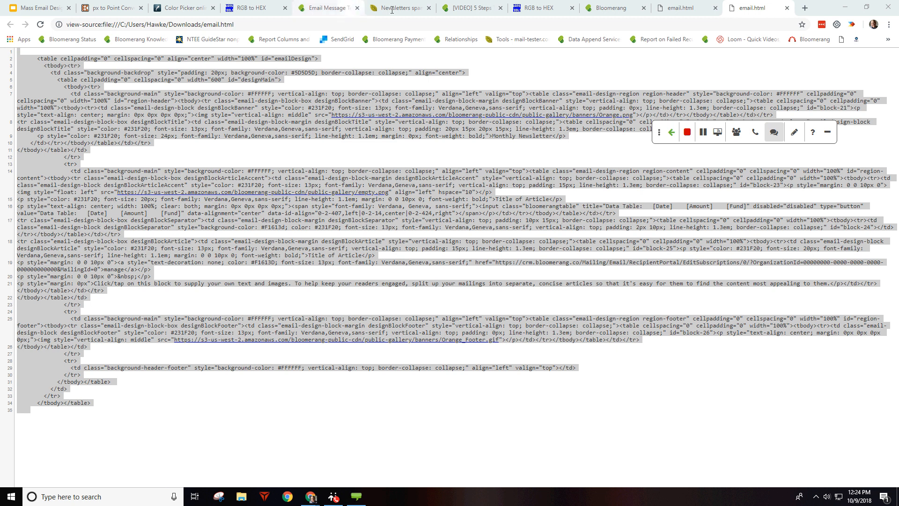
Step: Return from the email.html source to the Bloomerang tab editing the qweq email
click(613, 5)
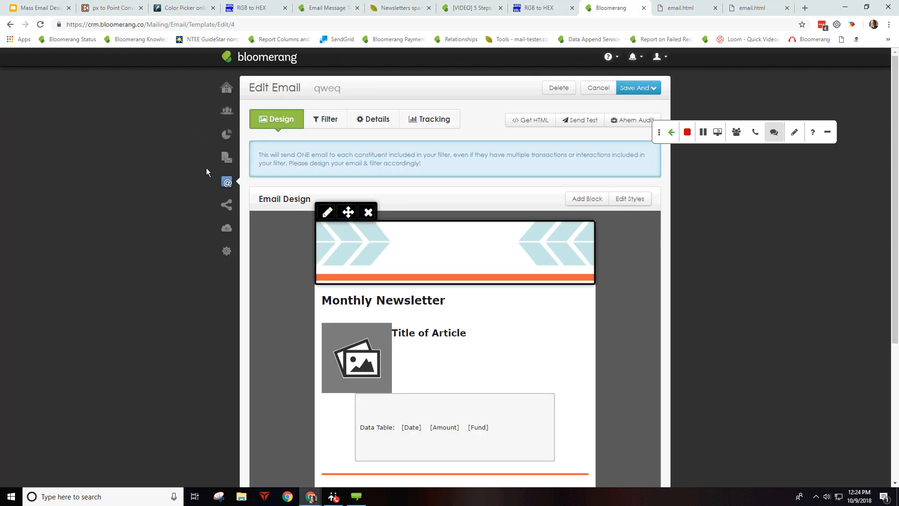
Step: Browse the Email Templates list from the @ sidebar and start a New email
mouse_move(229, 182)
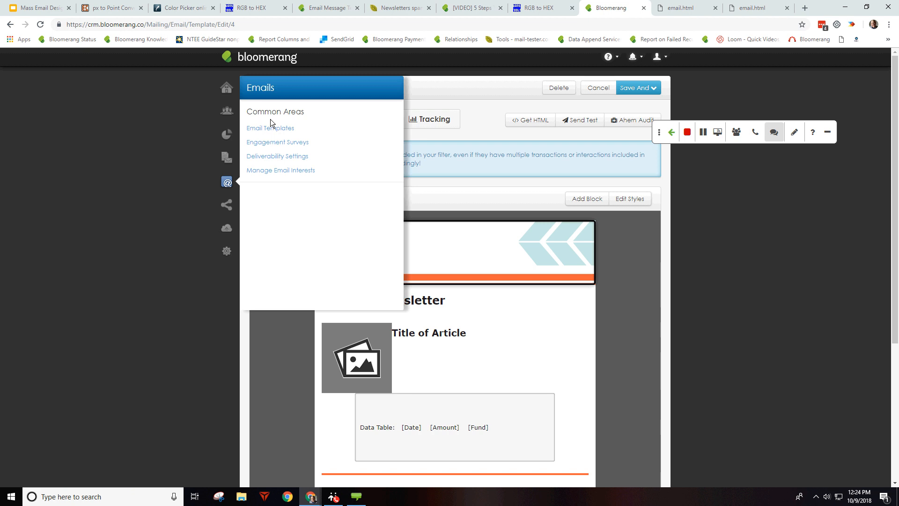
click(272, 135)
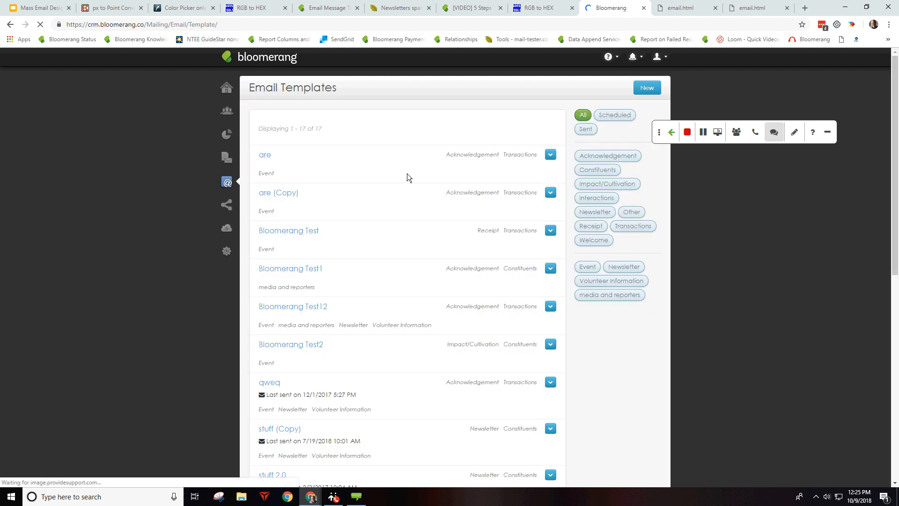
scroll(406, 173, down, 2)
scroll(398, 139, down, 7)
scroll(388, 228, up, 4)
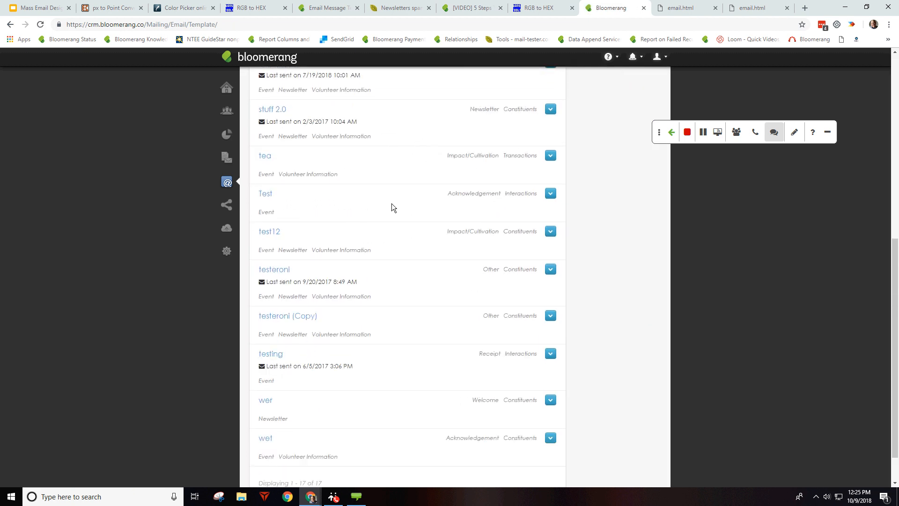
scroll(374, 183, up, 5)
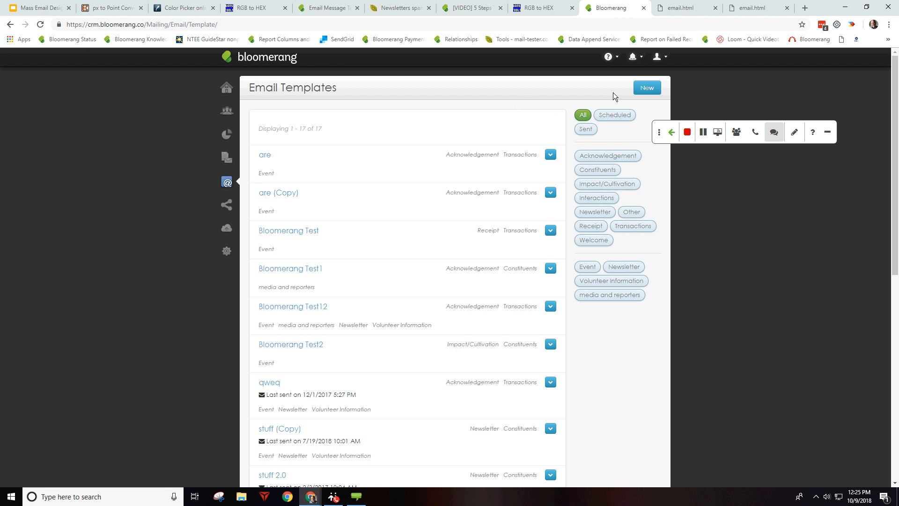
click(646, 88)
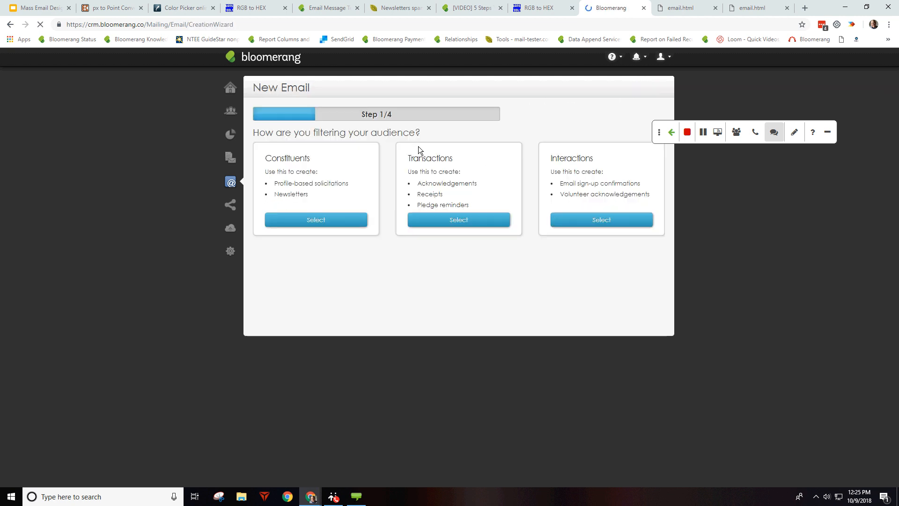
Step: Target Constituents and name the email Bloomerang Test with Impact/Cultivation purpose and media and reporters interest
click(316, 218)
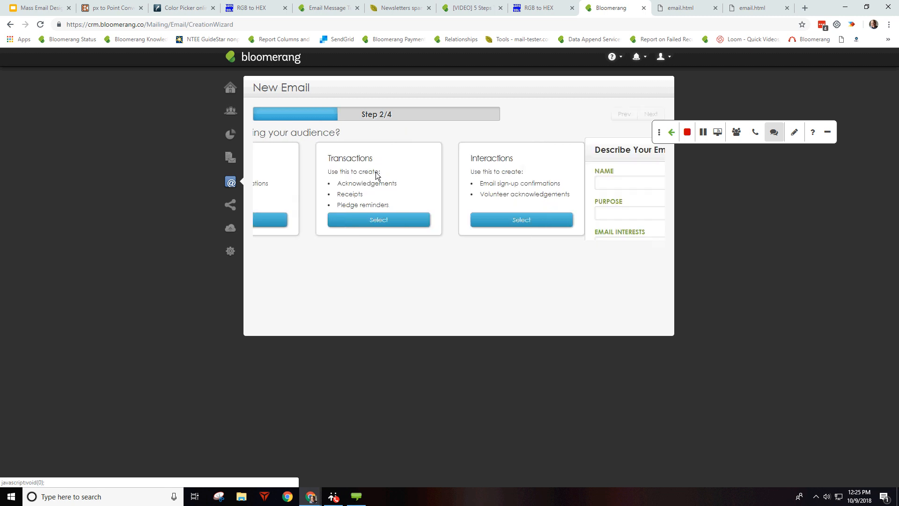
click(313, 184)
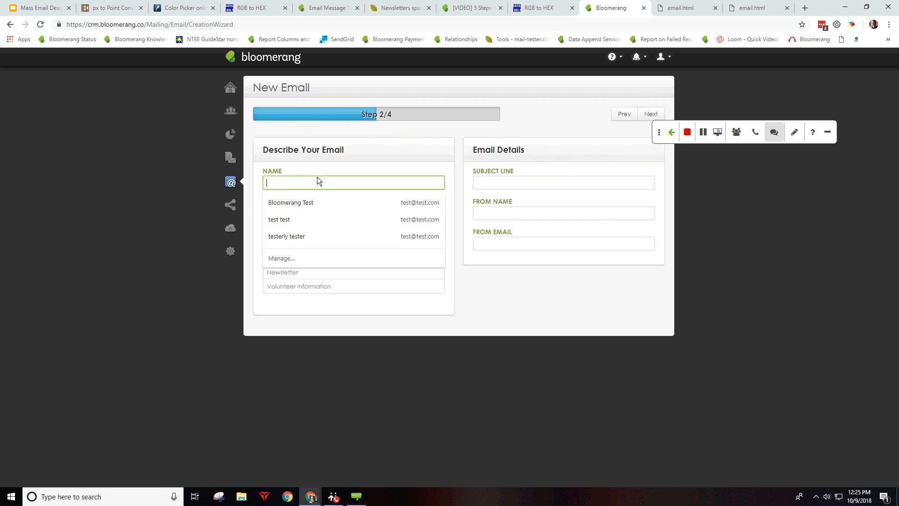
click(310, 206)
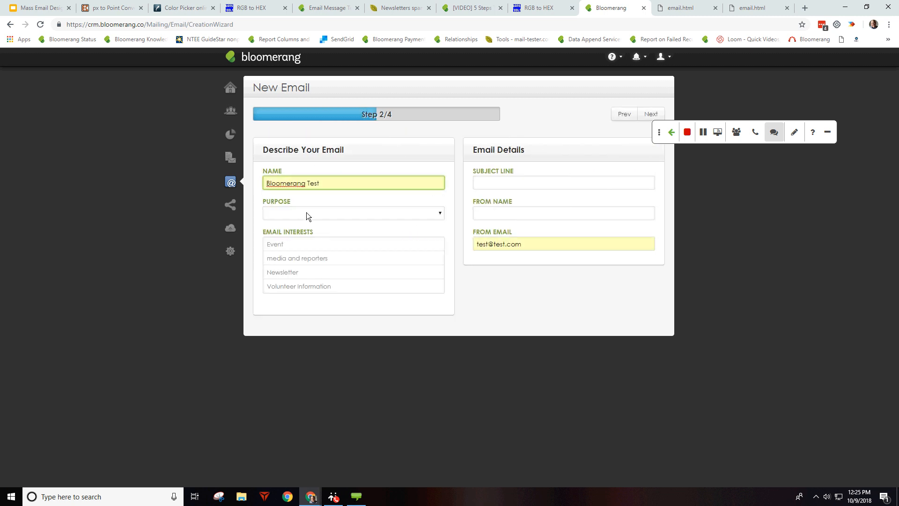
click(306, 213)
click(323, 244)
click(325, 258)
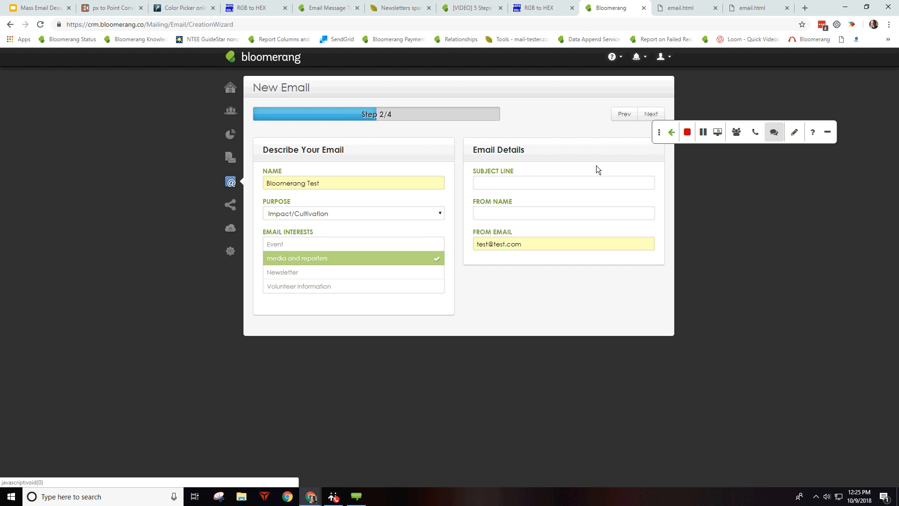
Step: Enter subject line 'testing for testing', from name 'test', and prefix the email name with '*'
click(584, 185)
text(testing for testing)
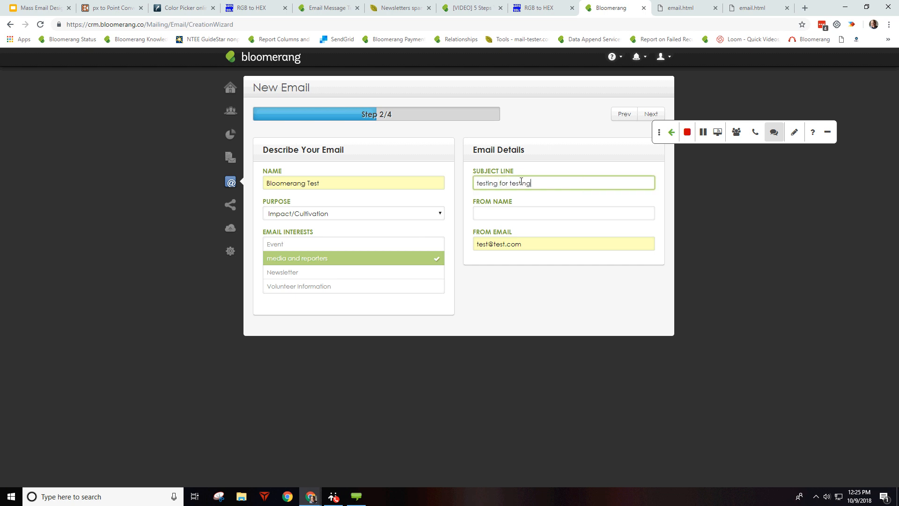
click(500, 214)
text(test)
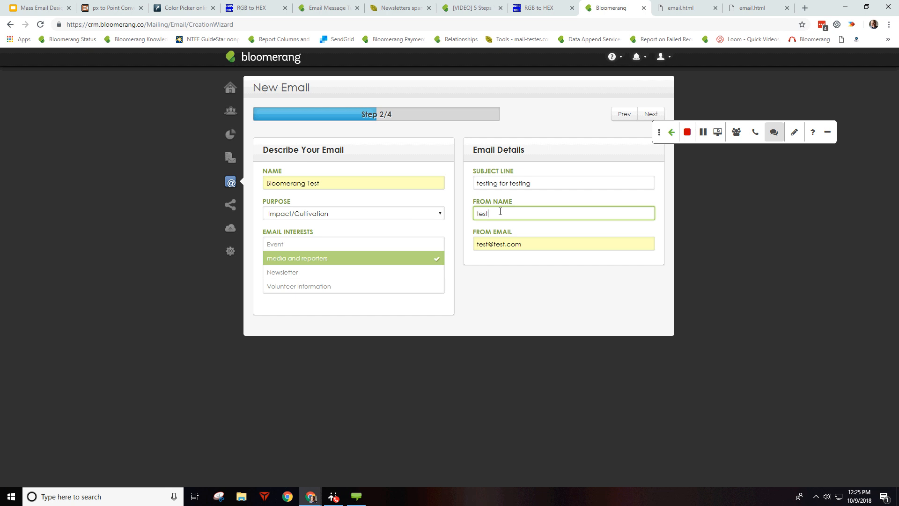
click(267, 184)
text(*)
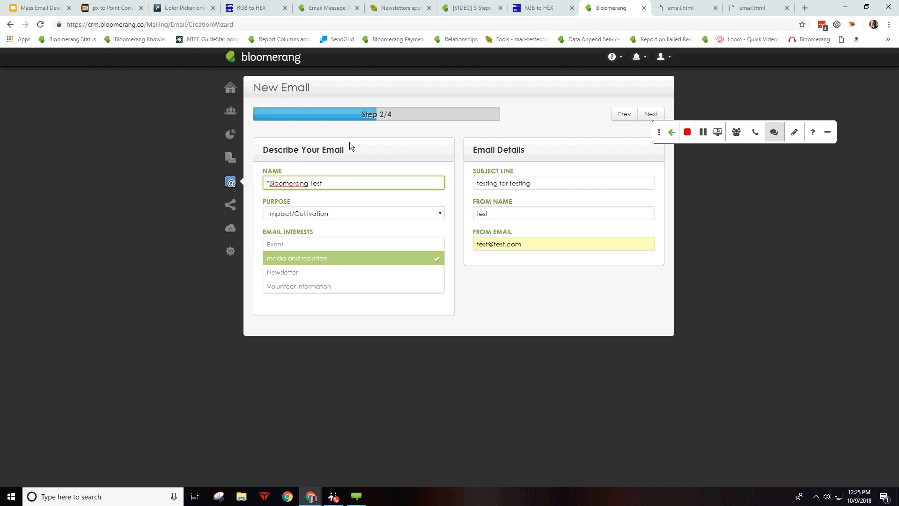
key(BackSpace)
Step: Choose the One Column layout and save with the second starter design
click(641, 118)
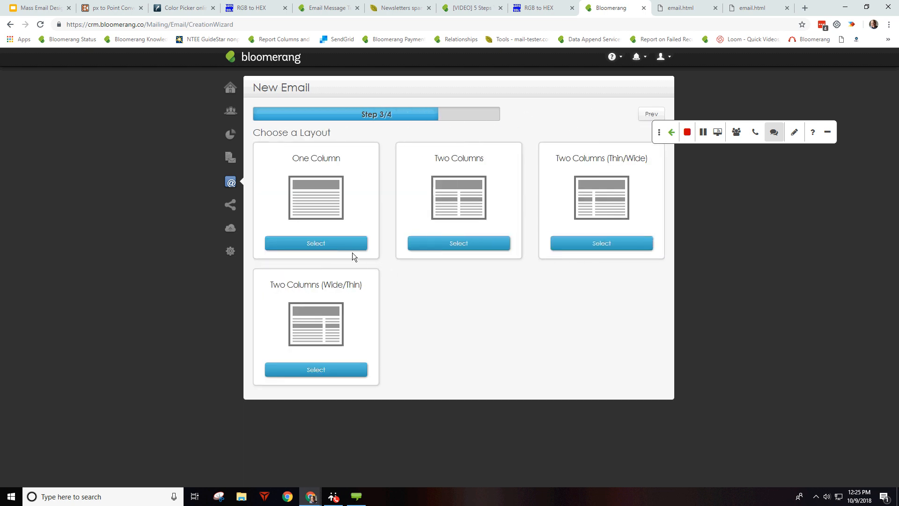
click(352, 248)
click(476, 275)
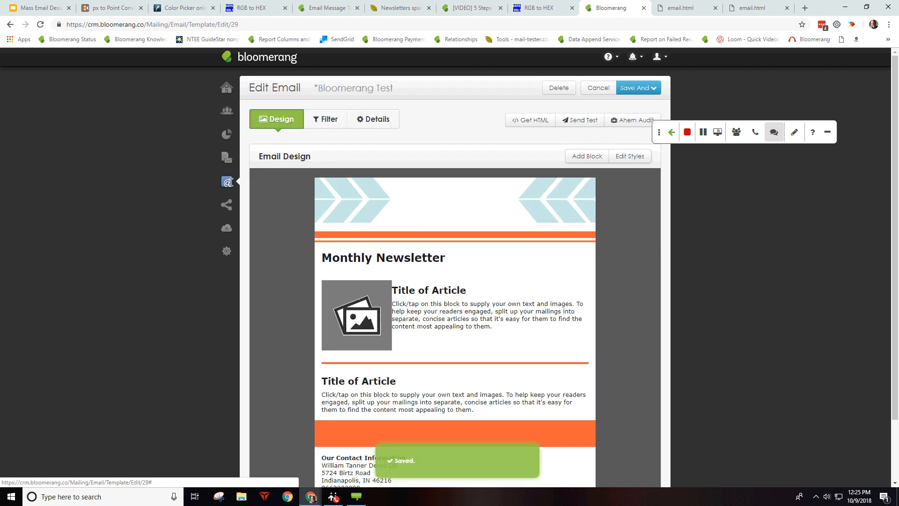
Step: Return to the Email Templates list showing the new *Bloomerang Test template
click(227, 182)
click(276, 130)
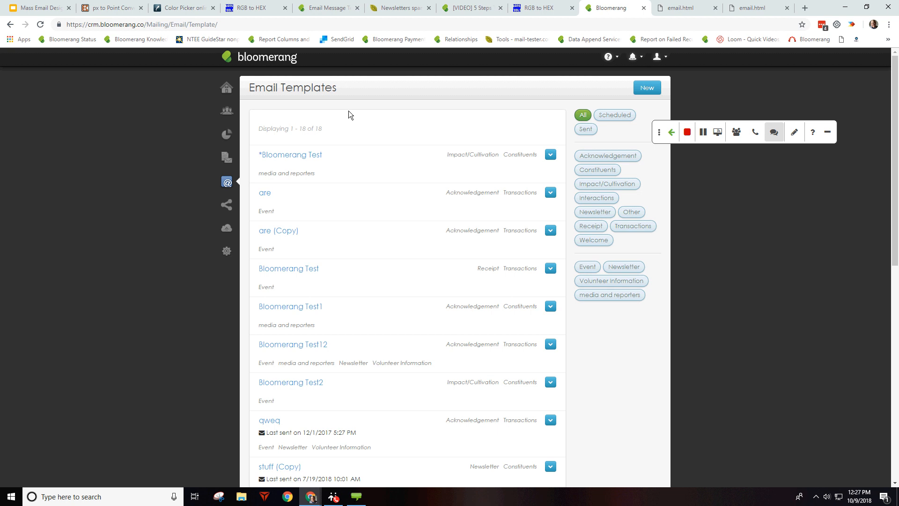
Step: Open the stuff 2.0 email template from the templates list
click(268, 422)
scroll(430, 282, down, 3)
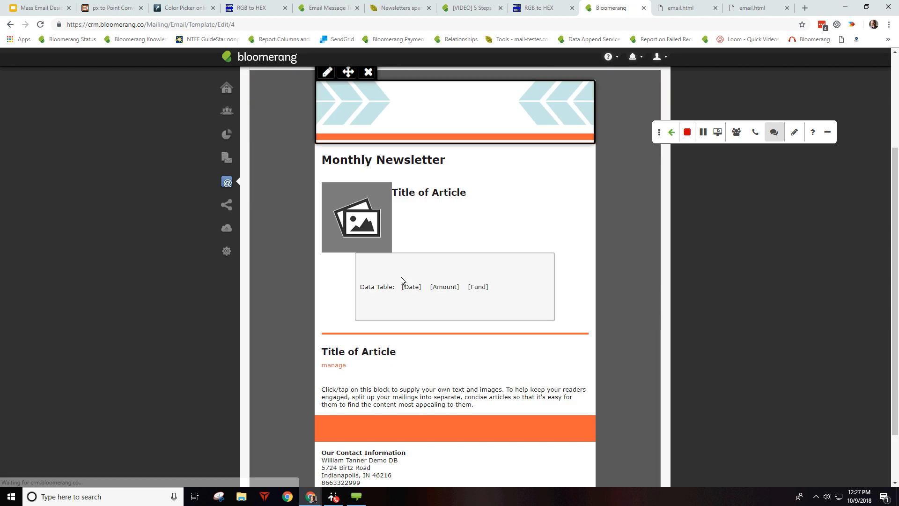
click(10, 25)
scroll(349, 167, down, 10)
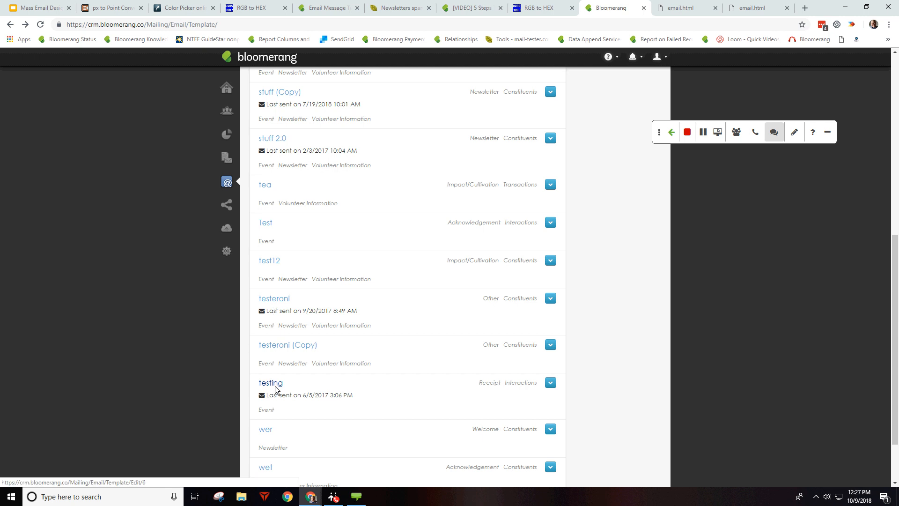
scroll(328, 357, down, 2)
scroll(330, 307, up, 6)
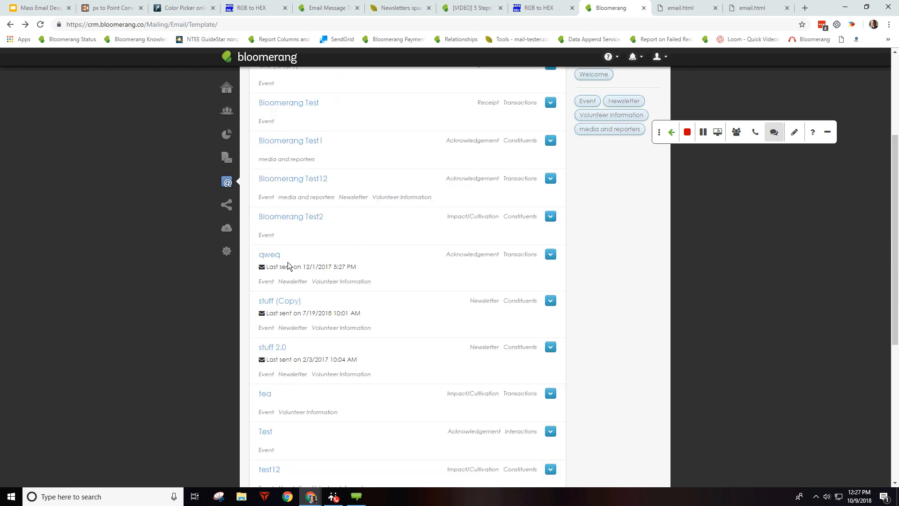
click(262, 348)
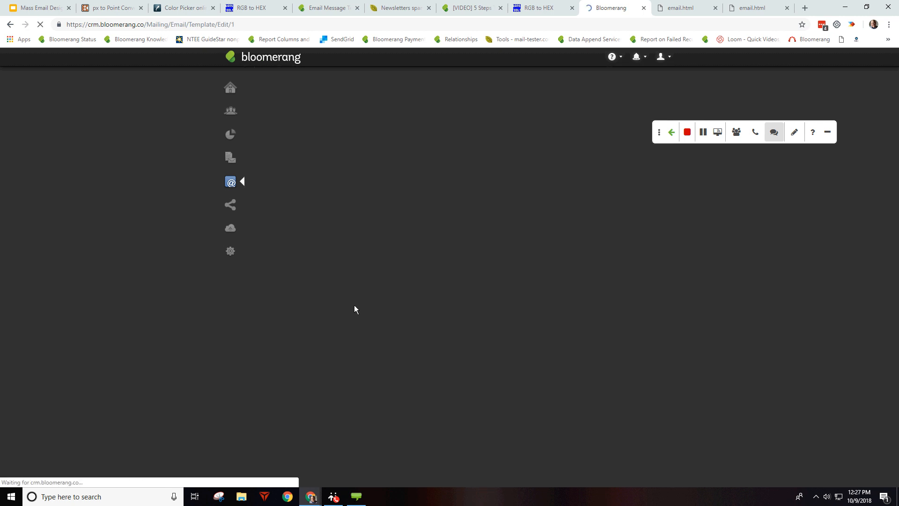
scroll(550, 203, down, 4)
Step: Set the dog image's vertical and horizontal space to 10 and update the block
double_click(542, 184)
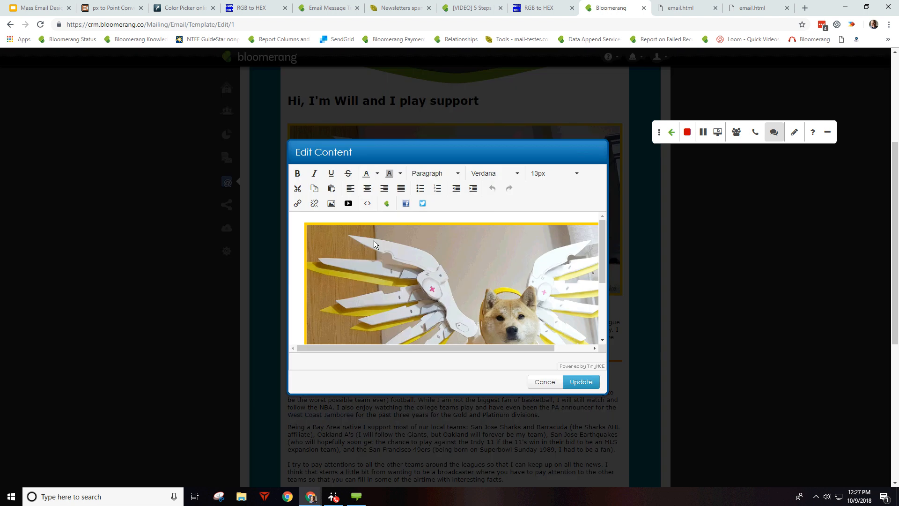
click(347, 245)
click(463, 222)
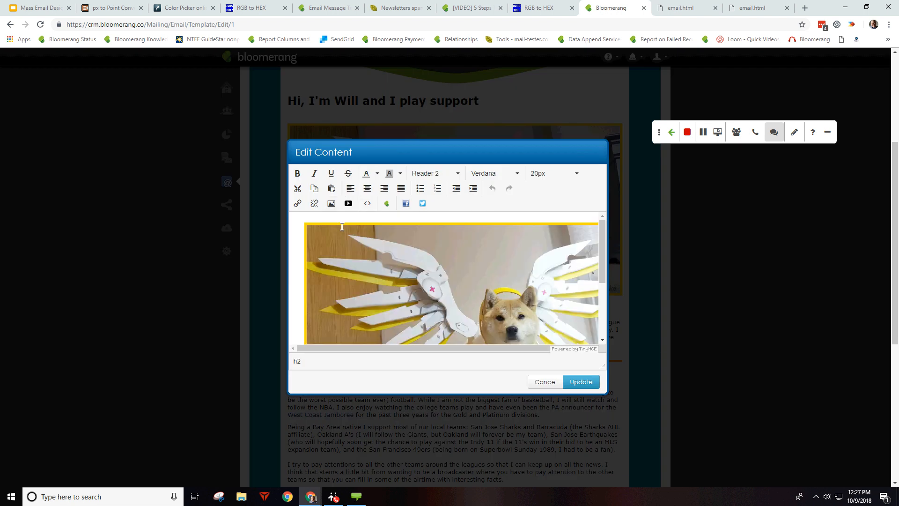
click(398, 260)
click(331, 203)
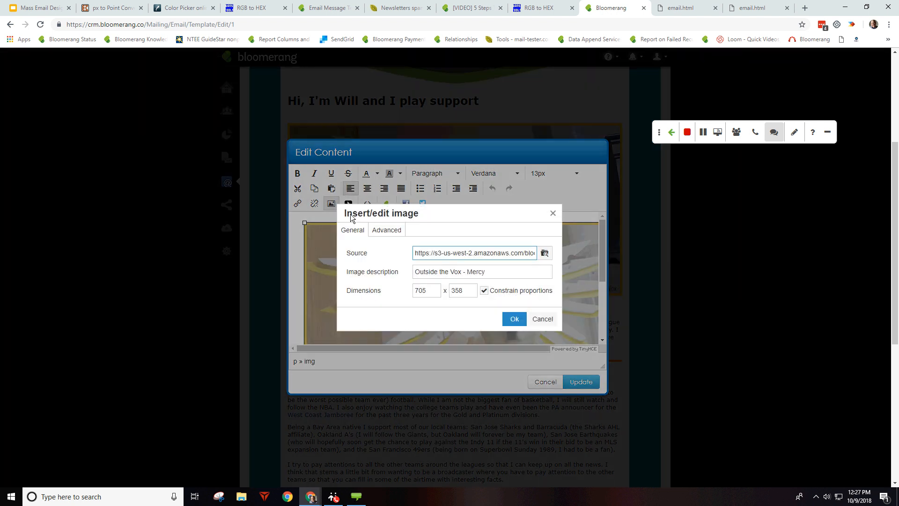
click(402, 233)
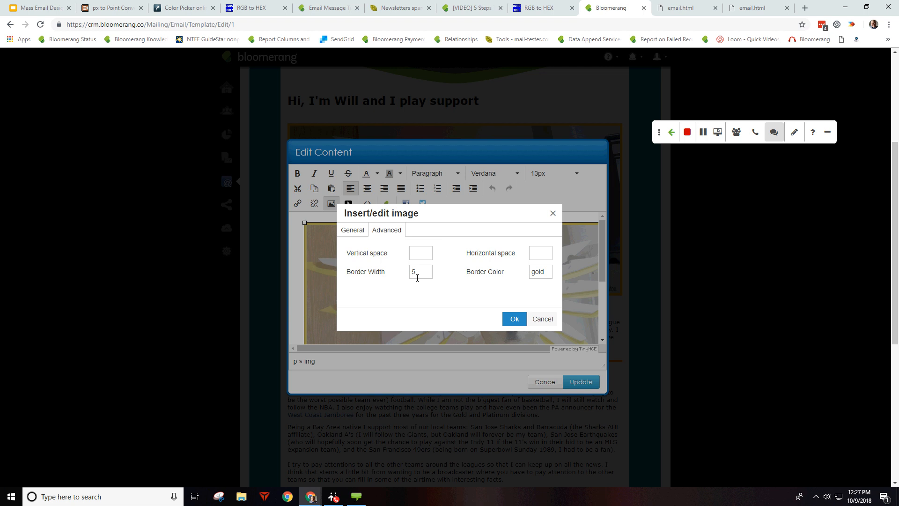
click(420, 253)
text(10)
click(541, 254)
text(10)
key(Return)
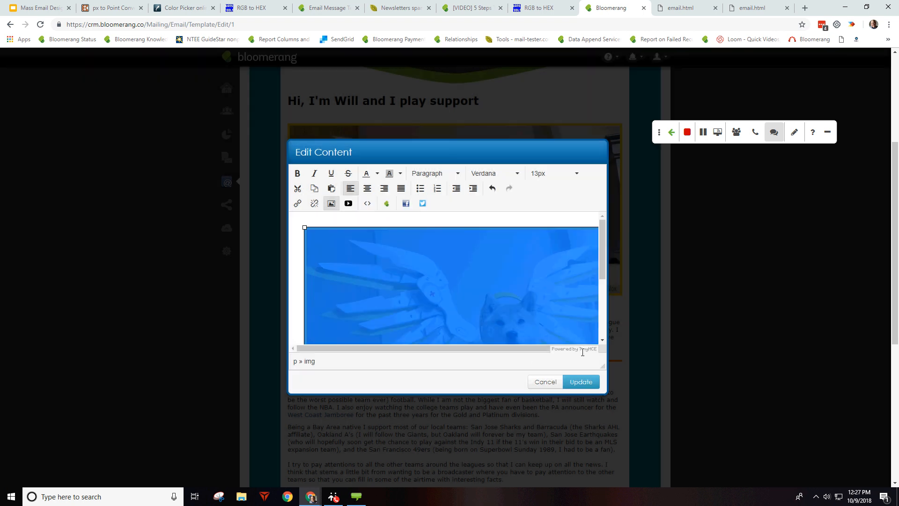
click(581, 381)
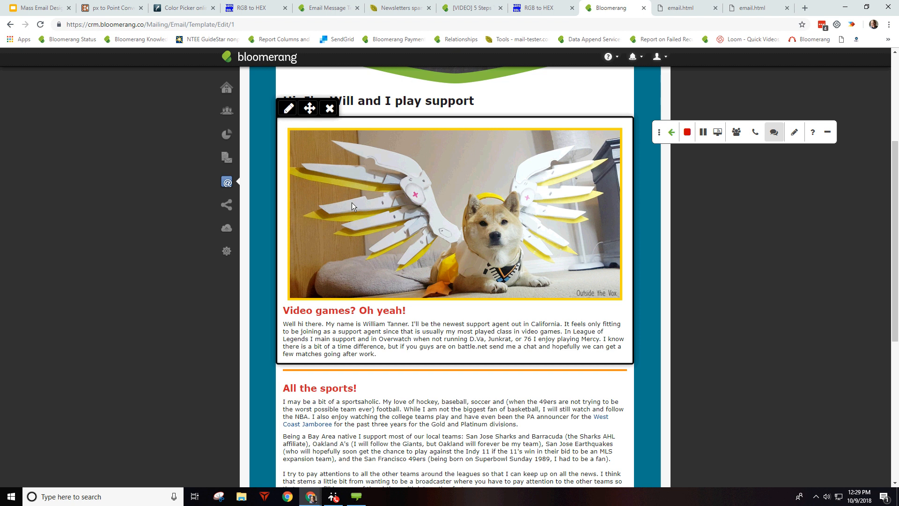
Step: Go back from the stuff 2.0 editor and confirm Leave in the Leave site? dialog
scroll(29, 194, up, 4)
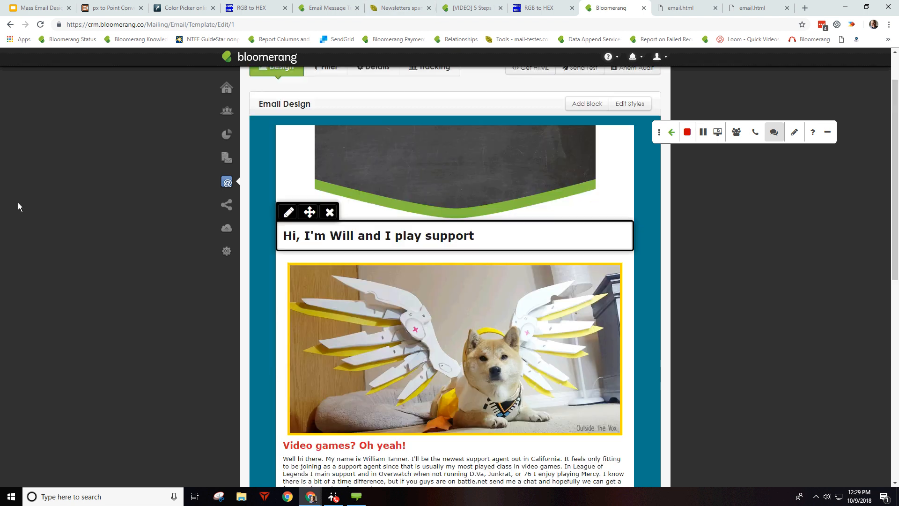
click(12, 26)
click(495, 78)
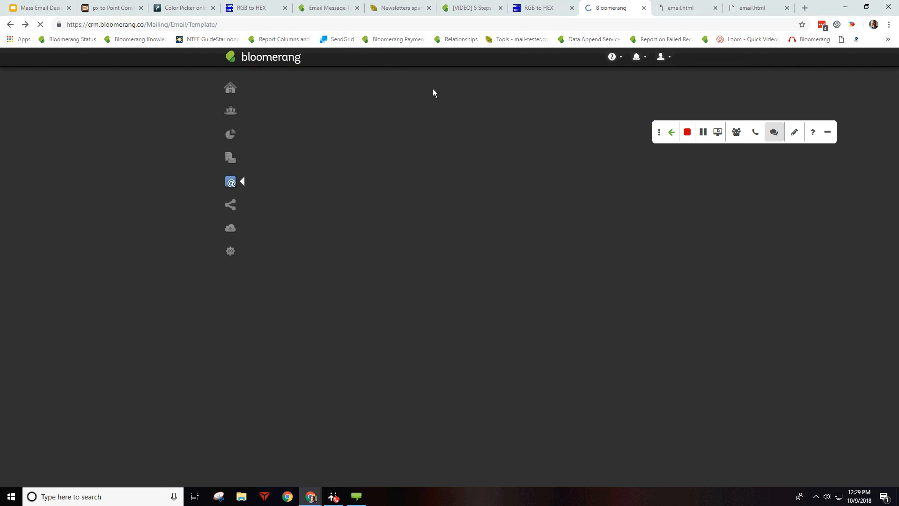
Step: Scroll through the qweq email's Tracking tab launch statistics, then switch to its details
click(269, 254)
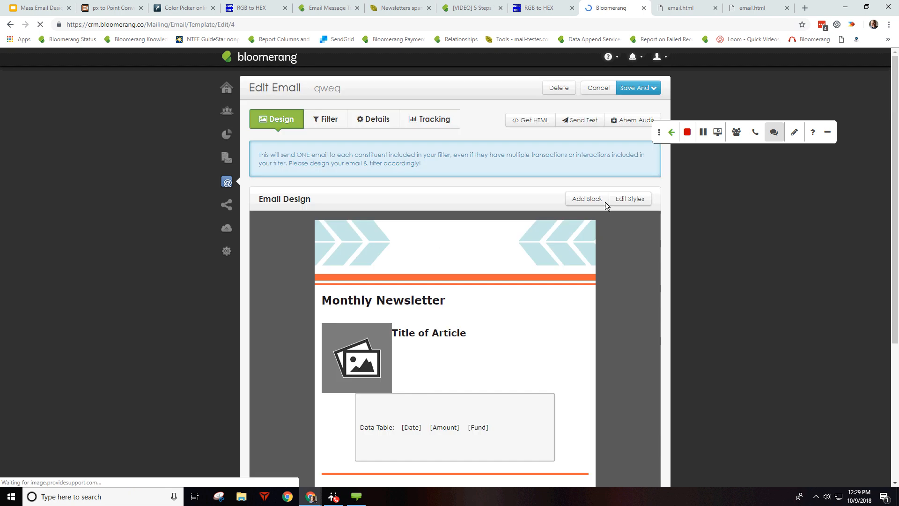
click(435, 119)
scroll(464, 235, down, 10)
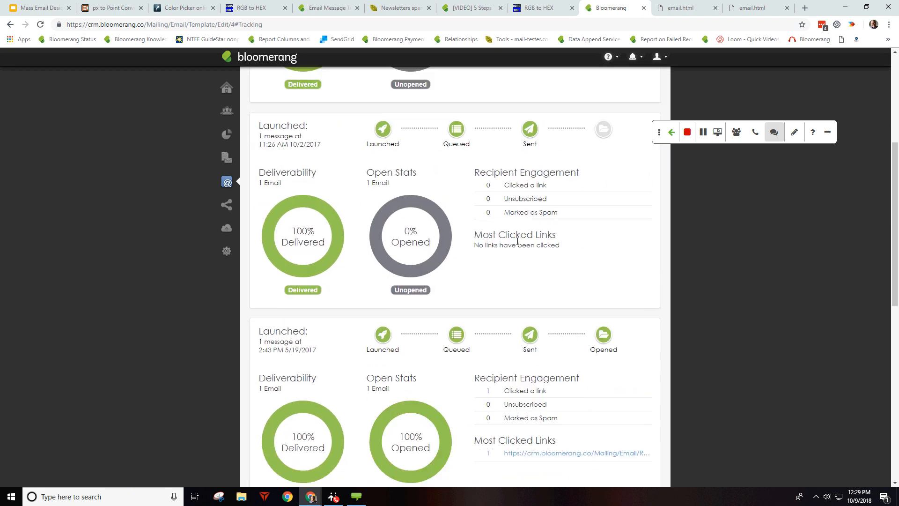
scroll(464, 235, down, 3)
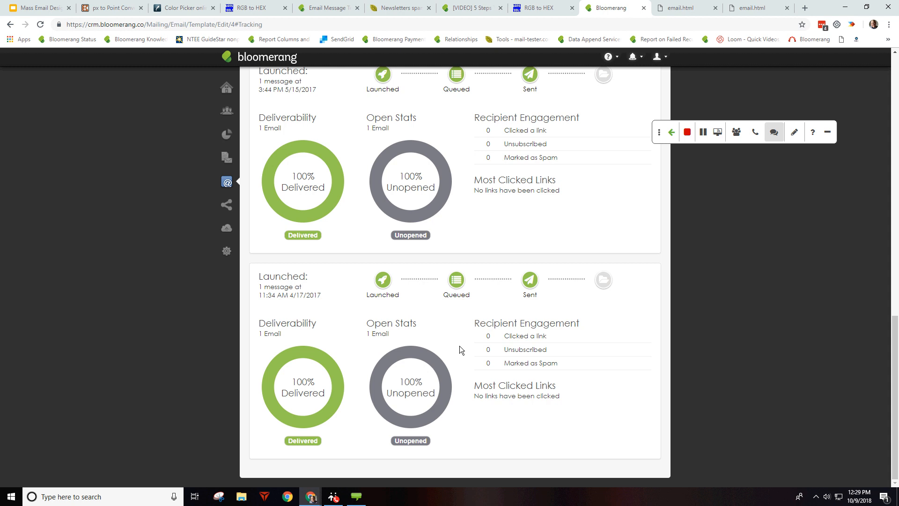
scroll(464, 317, up, 3)
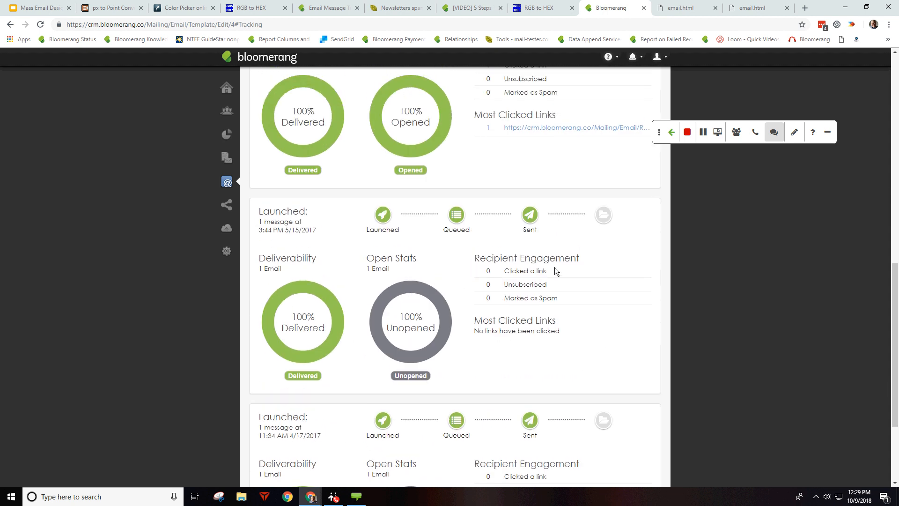
scroll(522, 273, up, 1)
scroll(520, 272, up, 5)
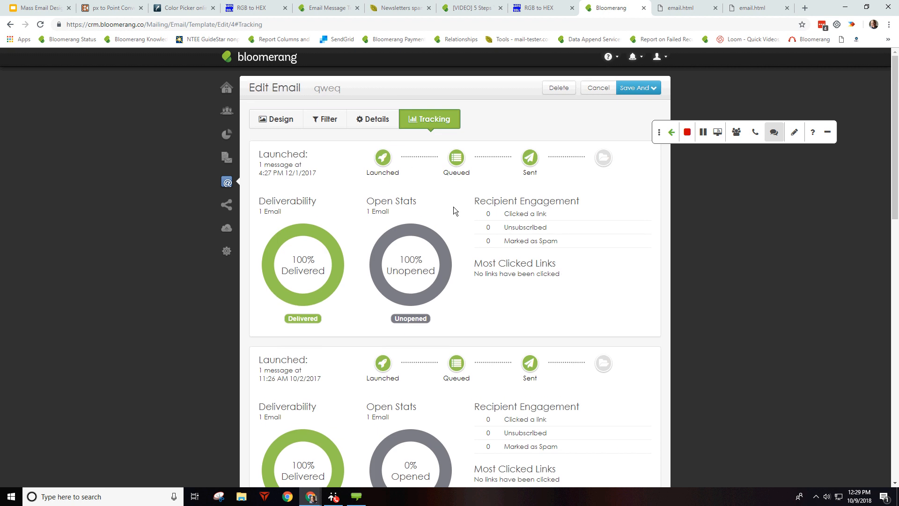
scroll(489, 244, down, 2)
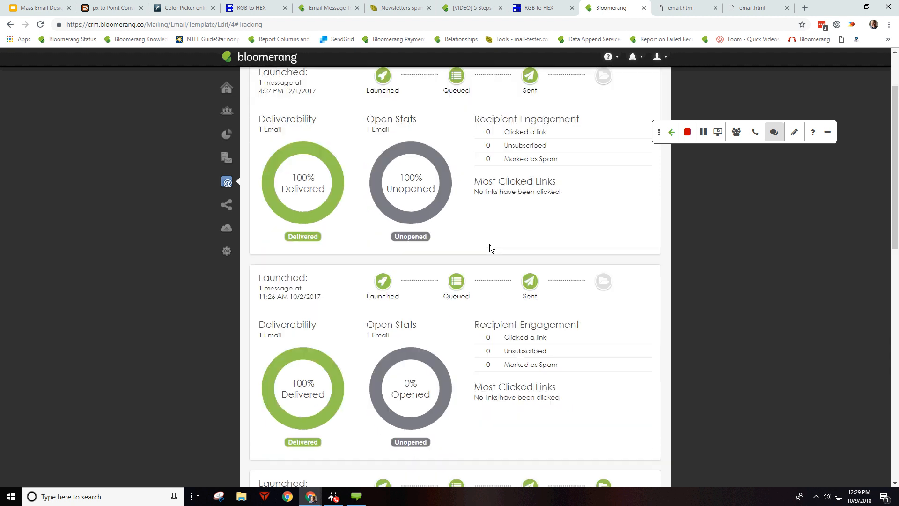
scroll(615, 355, down, 2)
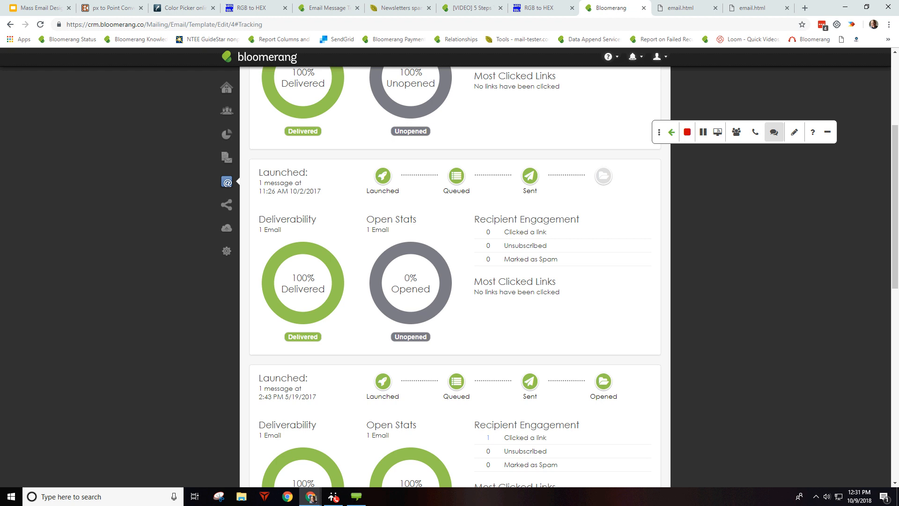
scroll(658, 331, up, 5)
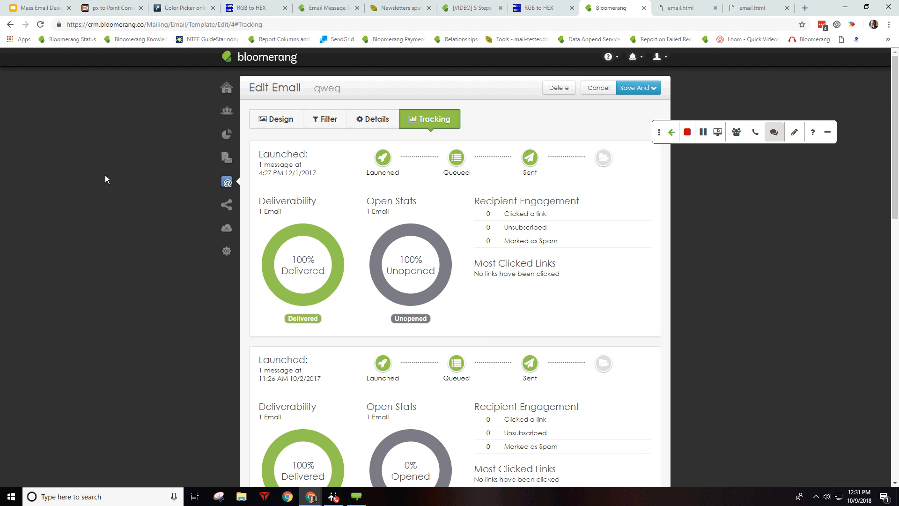
click(372, 122)
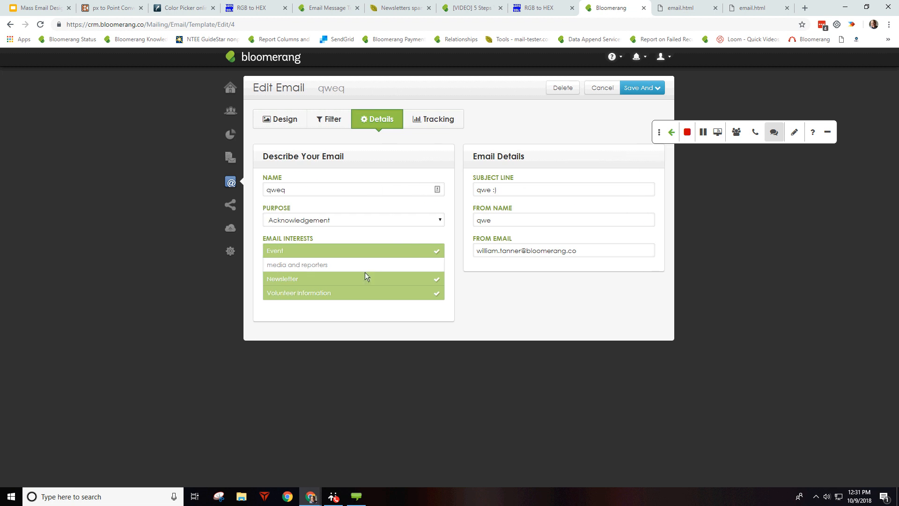
Step: Select media and reporters, Newsletter and Volunteer Information so all four qweq interests are ticked
click(389, 278)
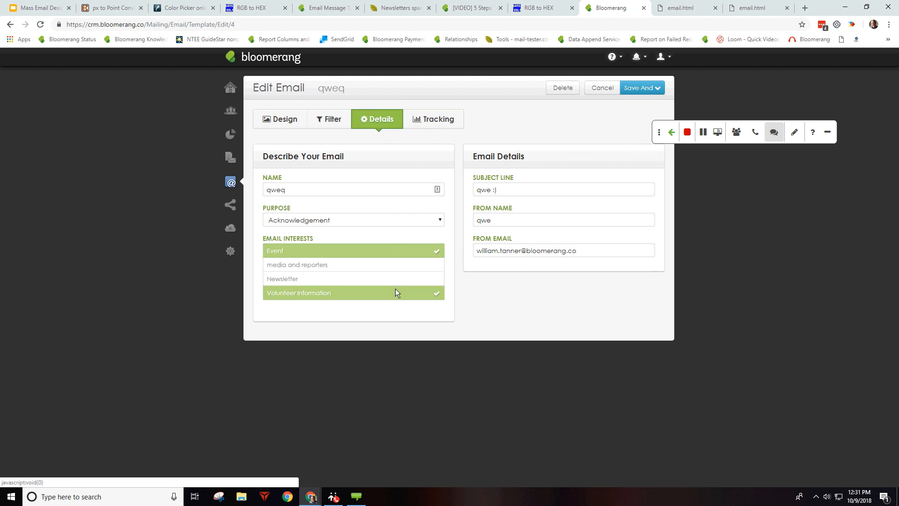
click(395, 290)
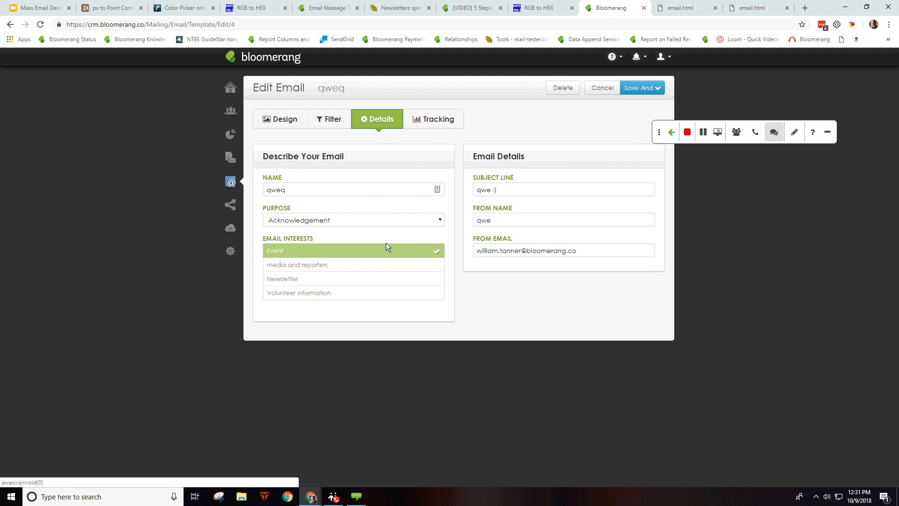
click(393, 267)
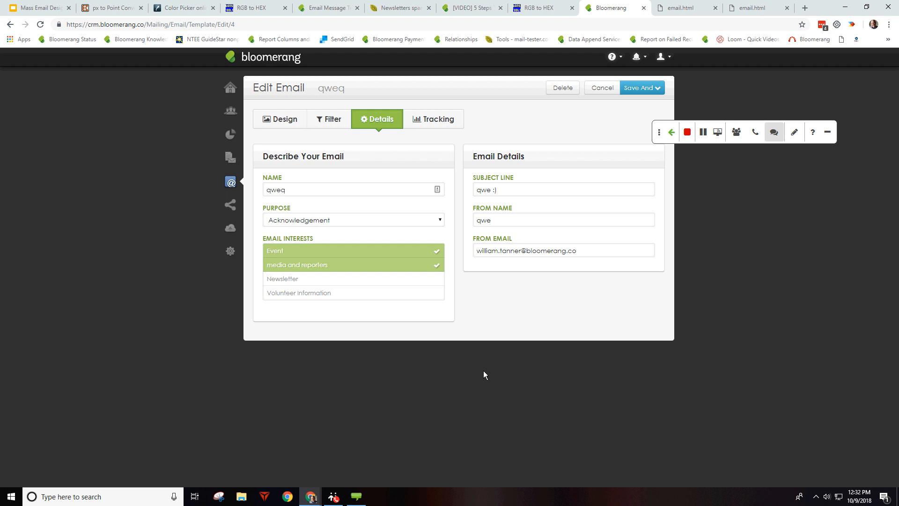
click(395, 282)
click(390, 291)
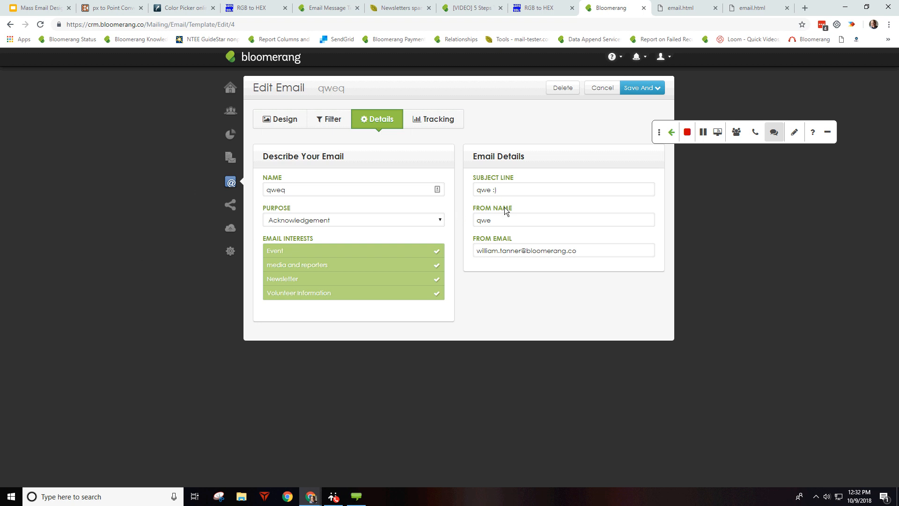
click(691, 144)
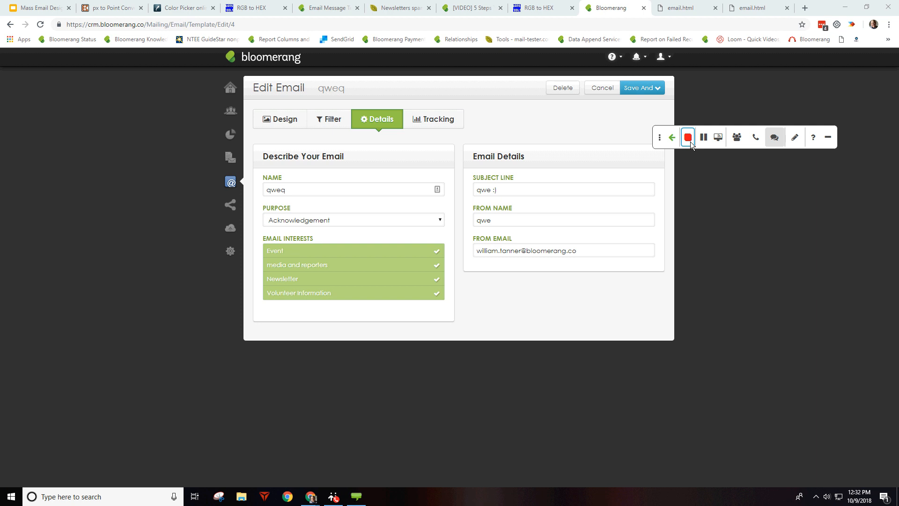
click(688, 135)
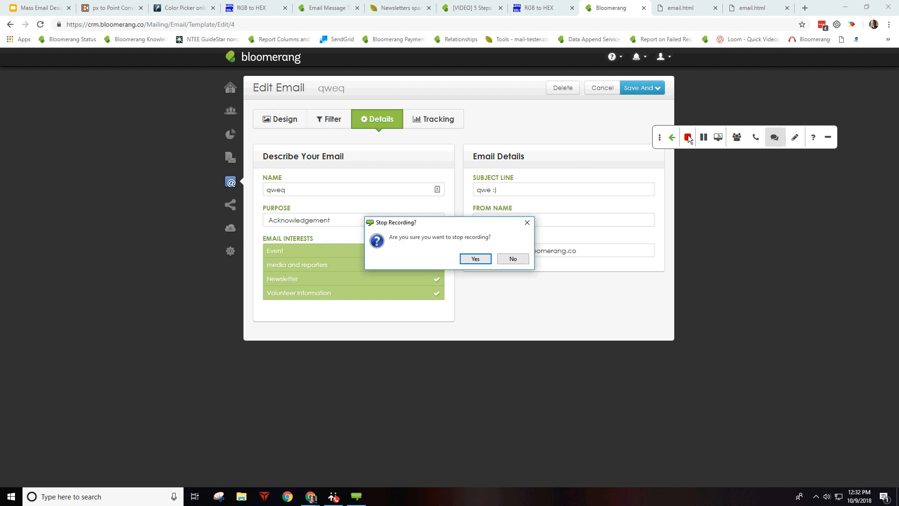